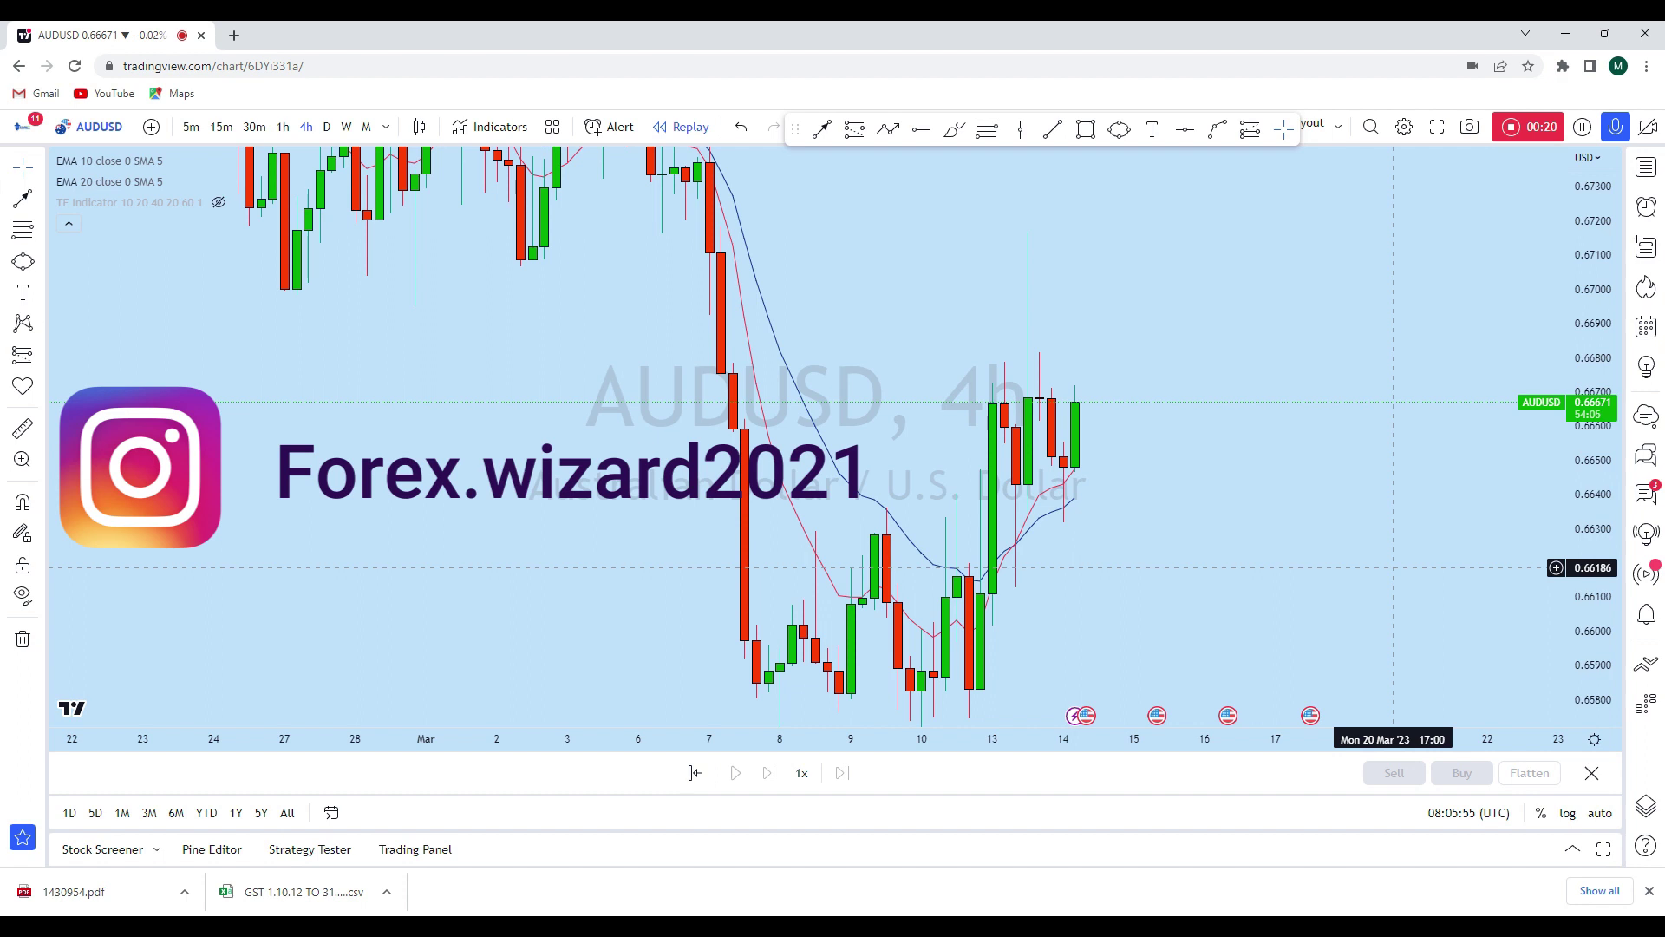
- Switch the AUDUSD chart from 4-hour to monthly (1M) candles
left_click(366, 126)
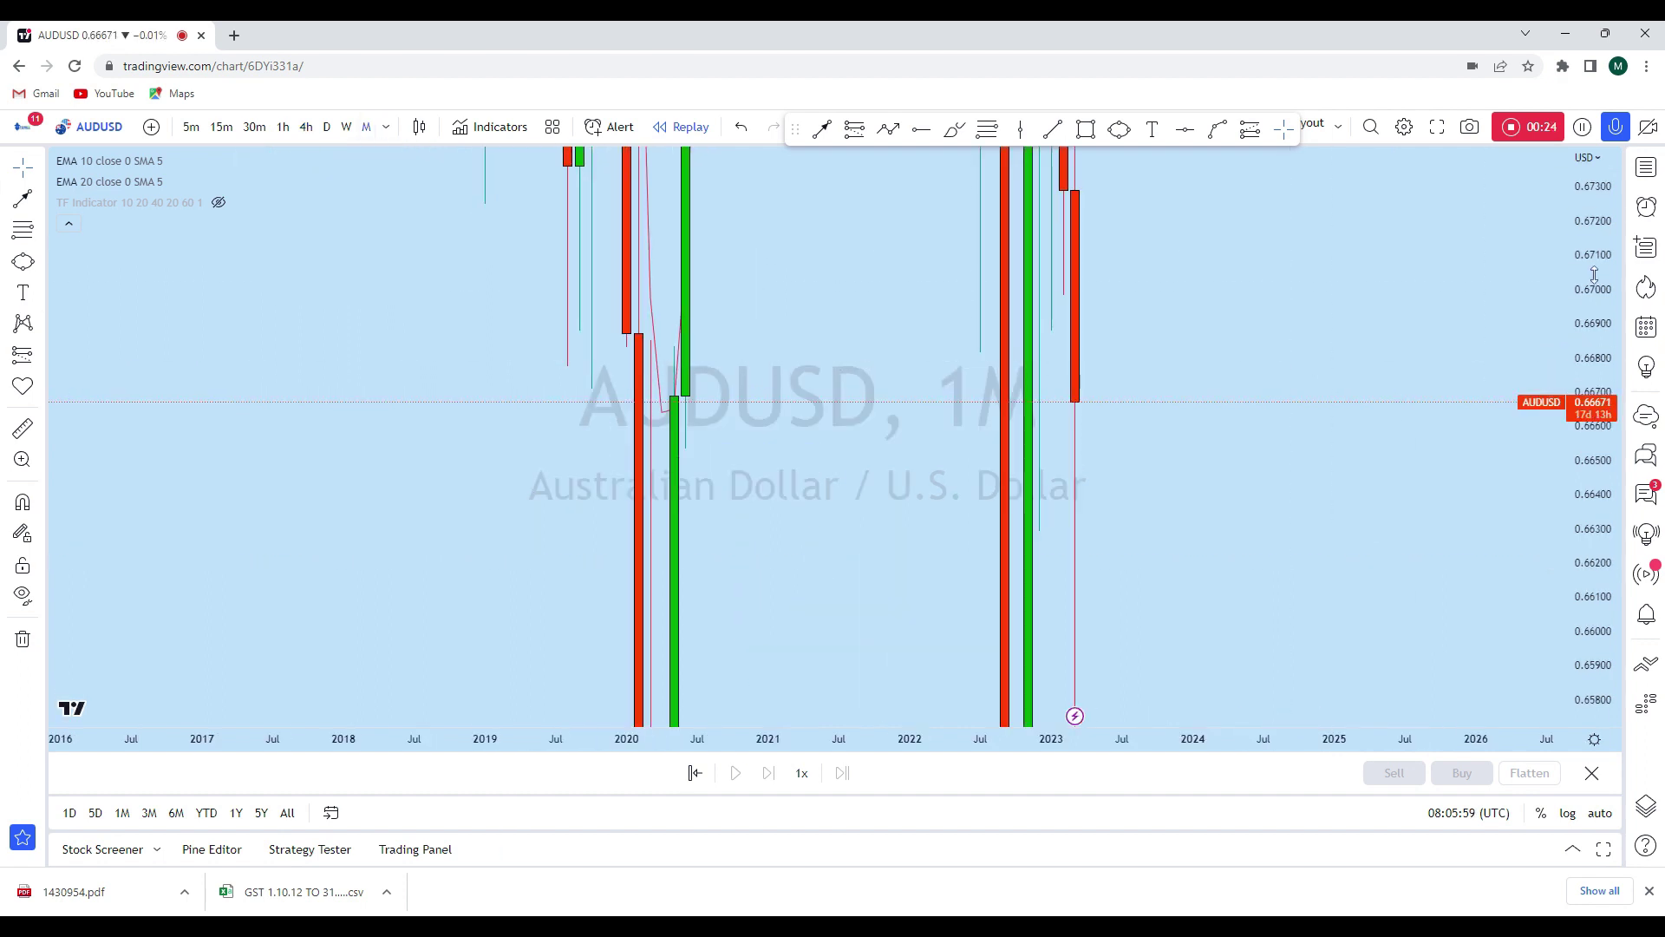
- Compress the price scale to 0.60–0.73 and fit 2017–2026 on the monthly chart
left_click_drag(1594, 275, 1605, 464)
left_click_drag(1575, 274, 1320, 680)
scroll(1010, 345, "up", 3)
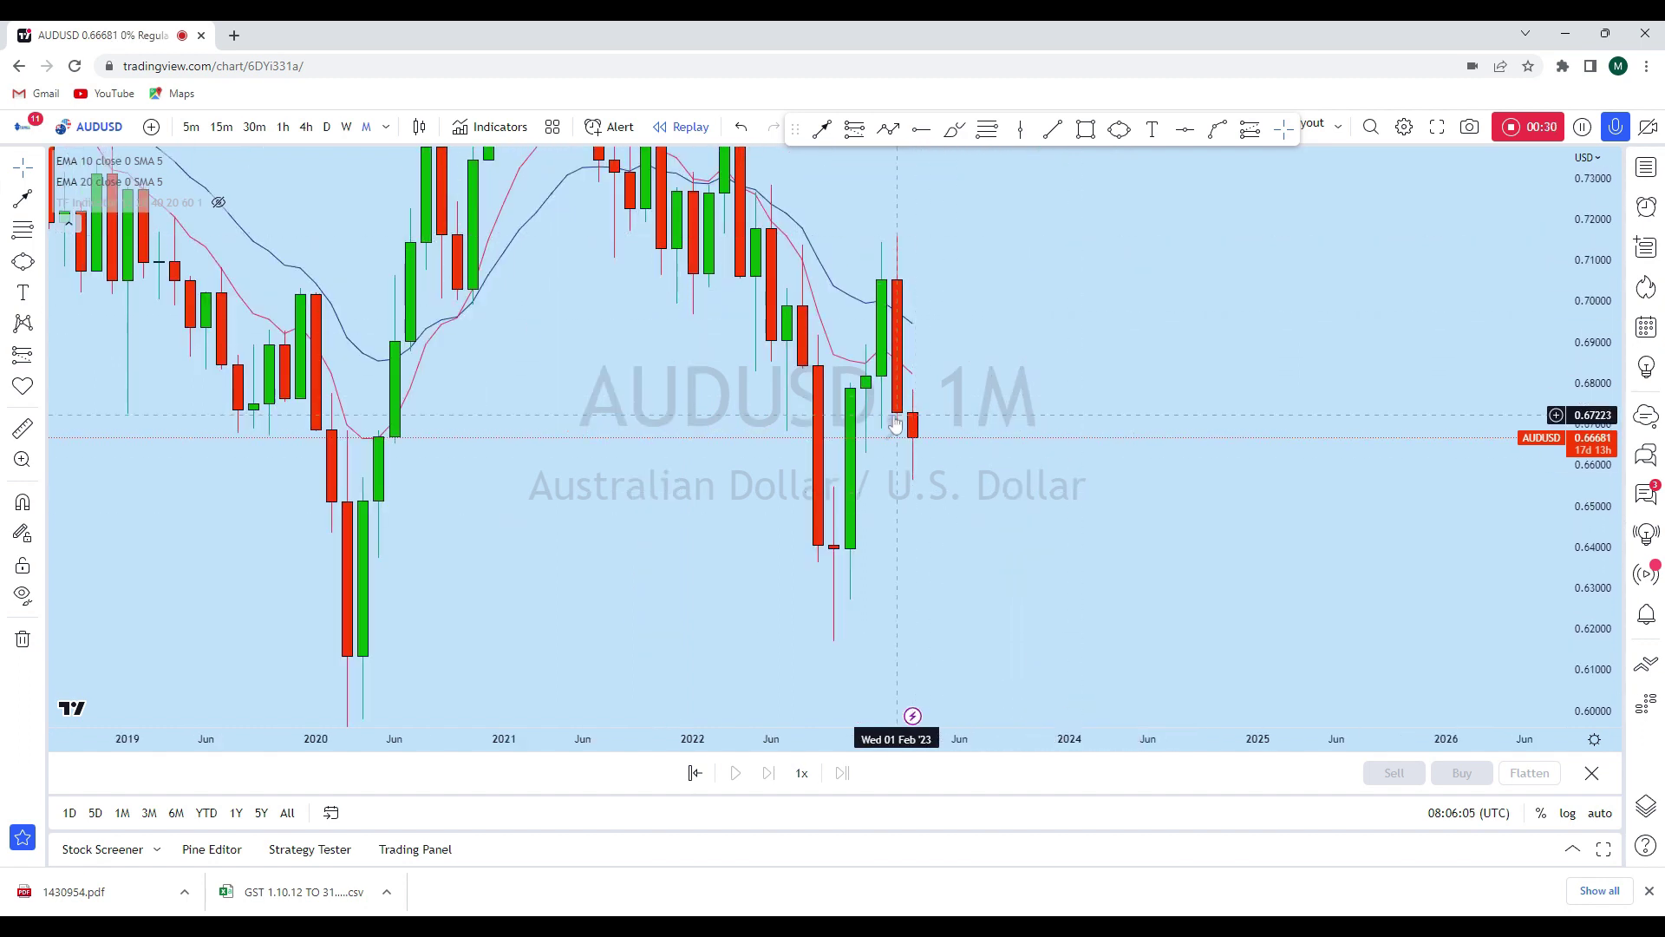
scroll(1163, 433, "down", 2)
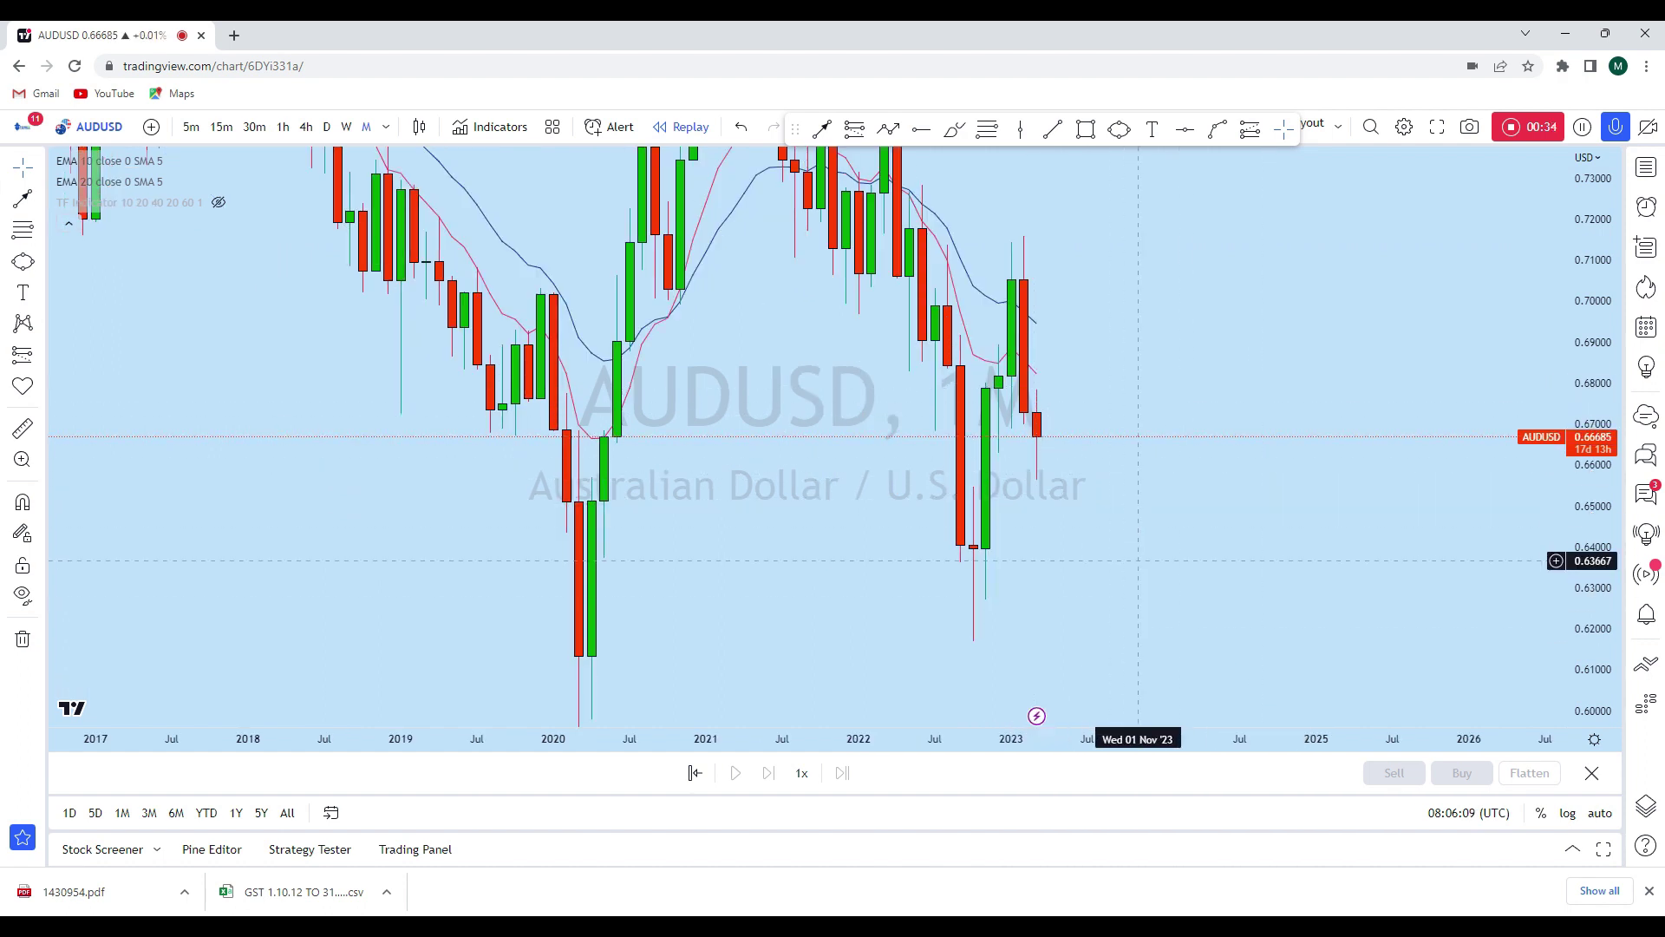
left_click(1188, 130)
- Place a horizontal support ray at 0.65445 and discard two trial brush loops
left_click(617, 486)
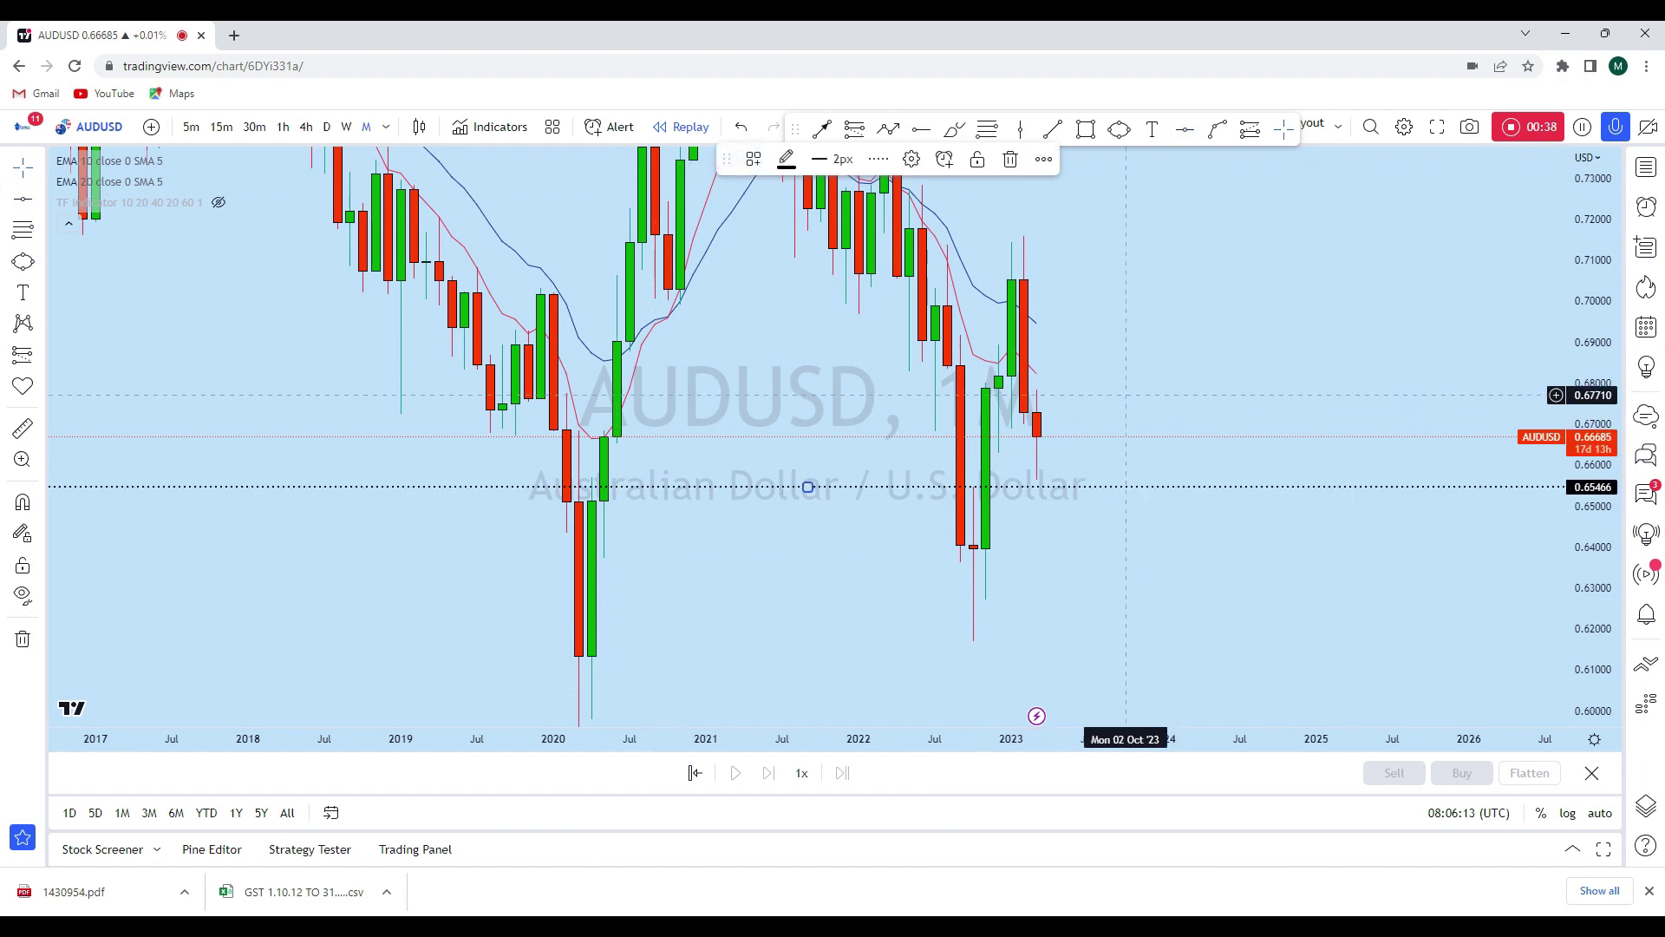
left_click_drag(1142, 487, 1152, 498)
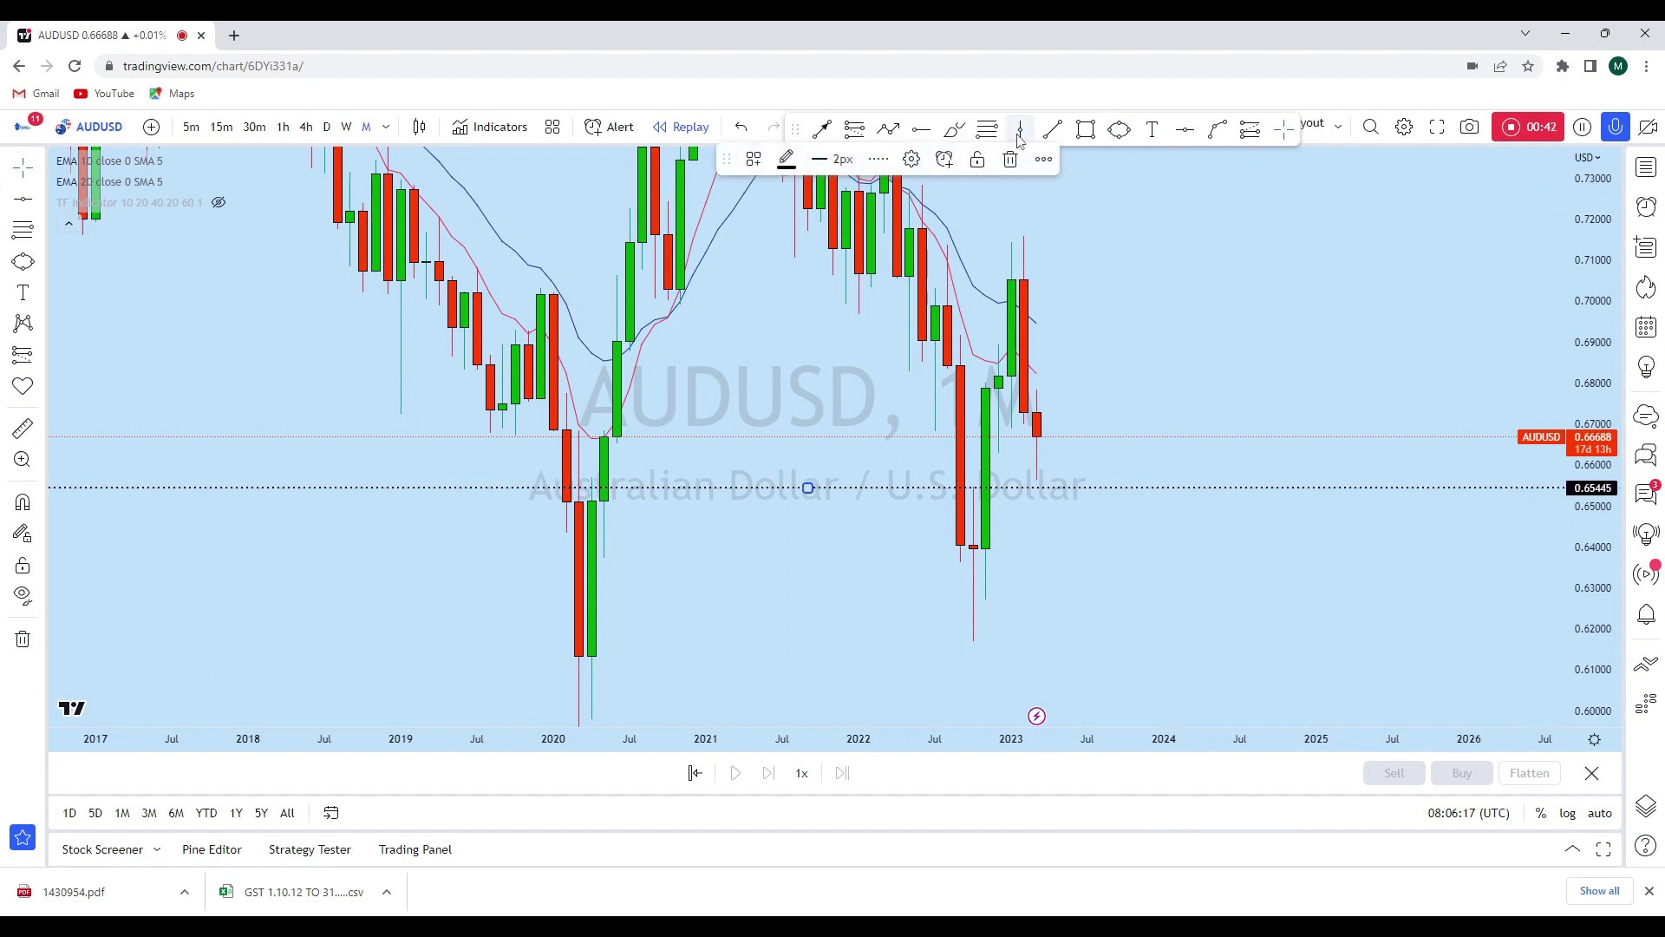
left_click(951, 132)
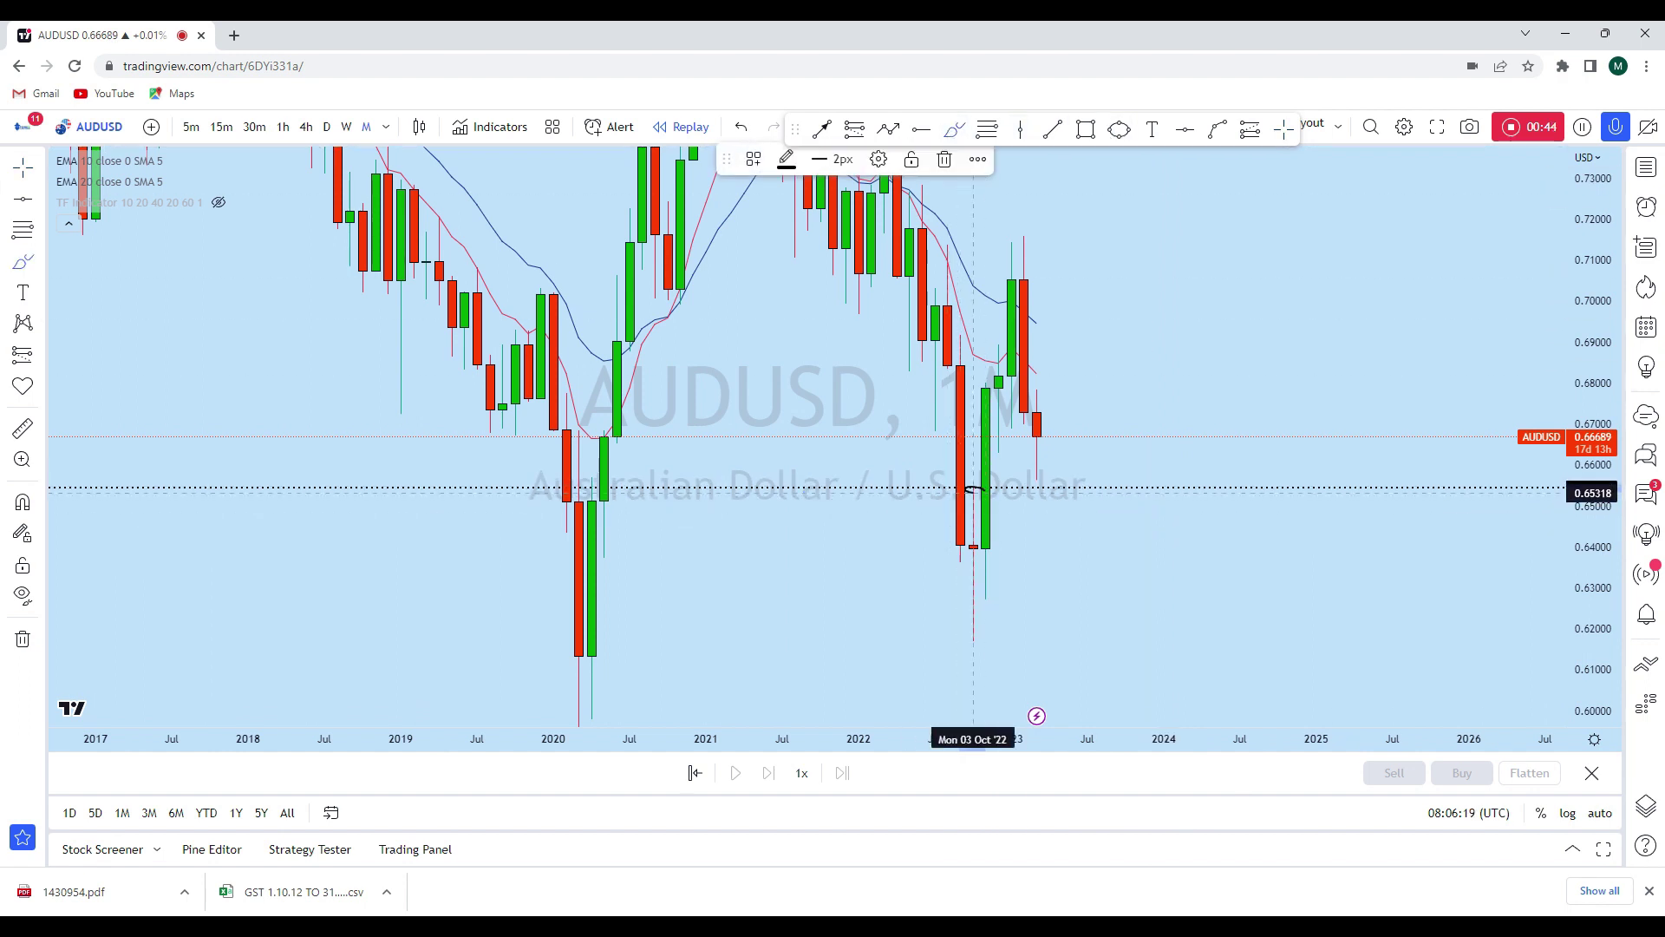
left_click_drag(973, 493, 974, 643)
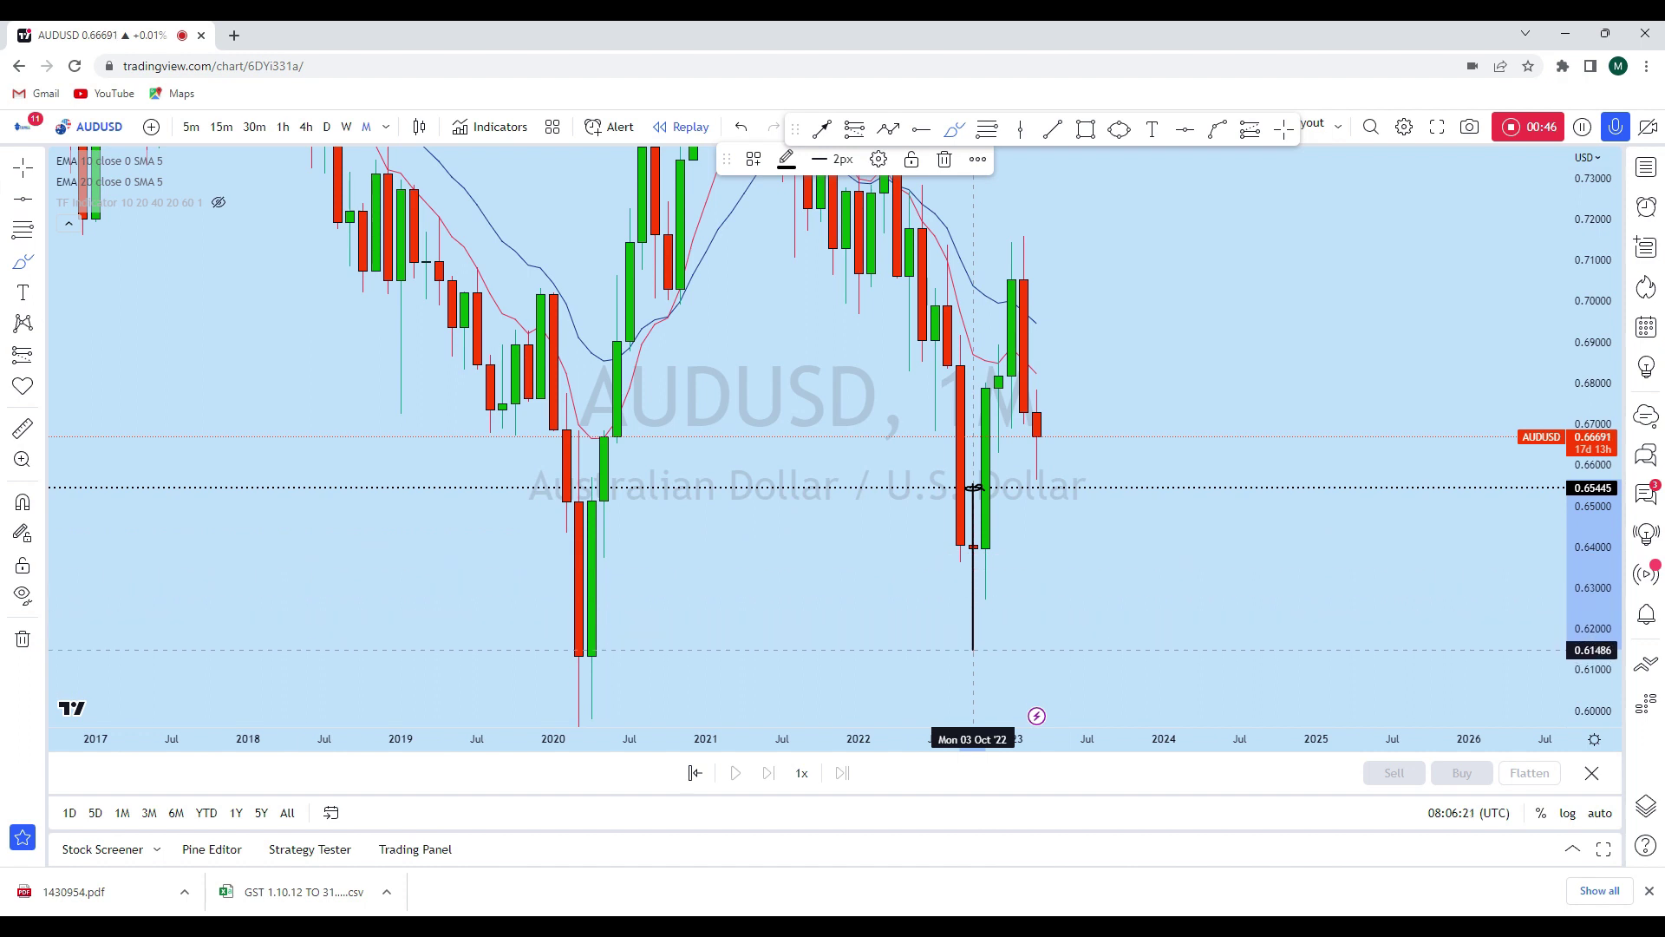
left_click(741, 127)
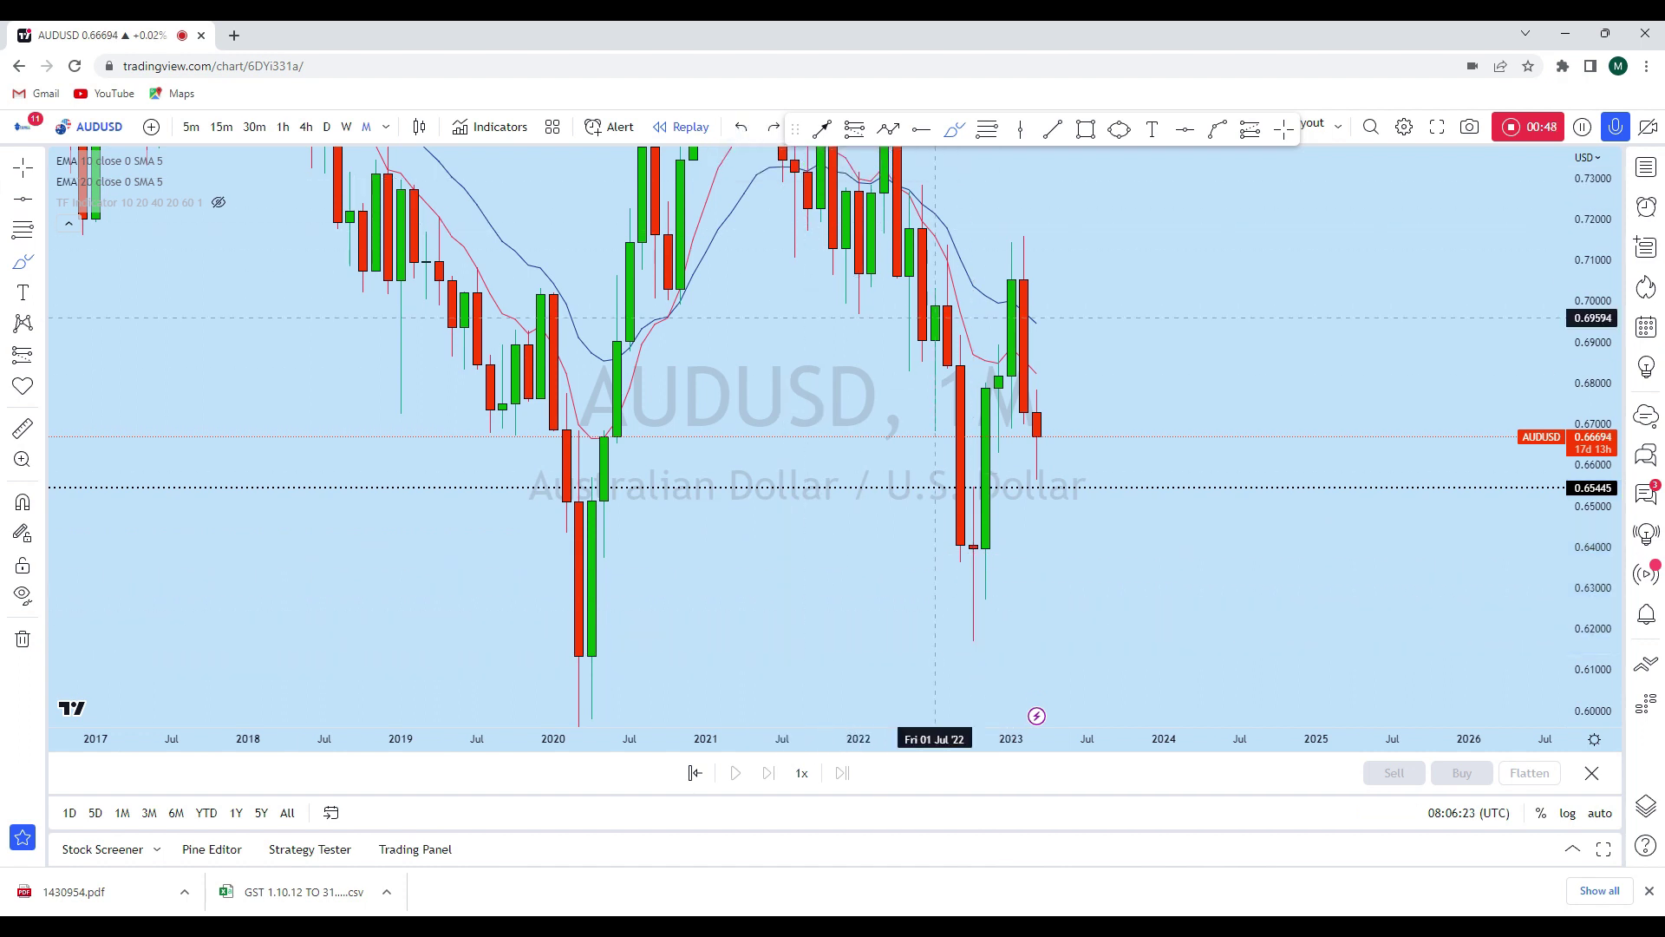
mouse_move(1050, 477)
left_mouse_down()
mouse_move(1030, 483)
mouse_move(1036, 438)
left_mouse_up()
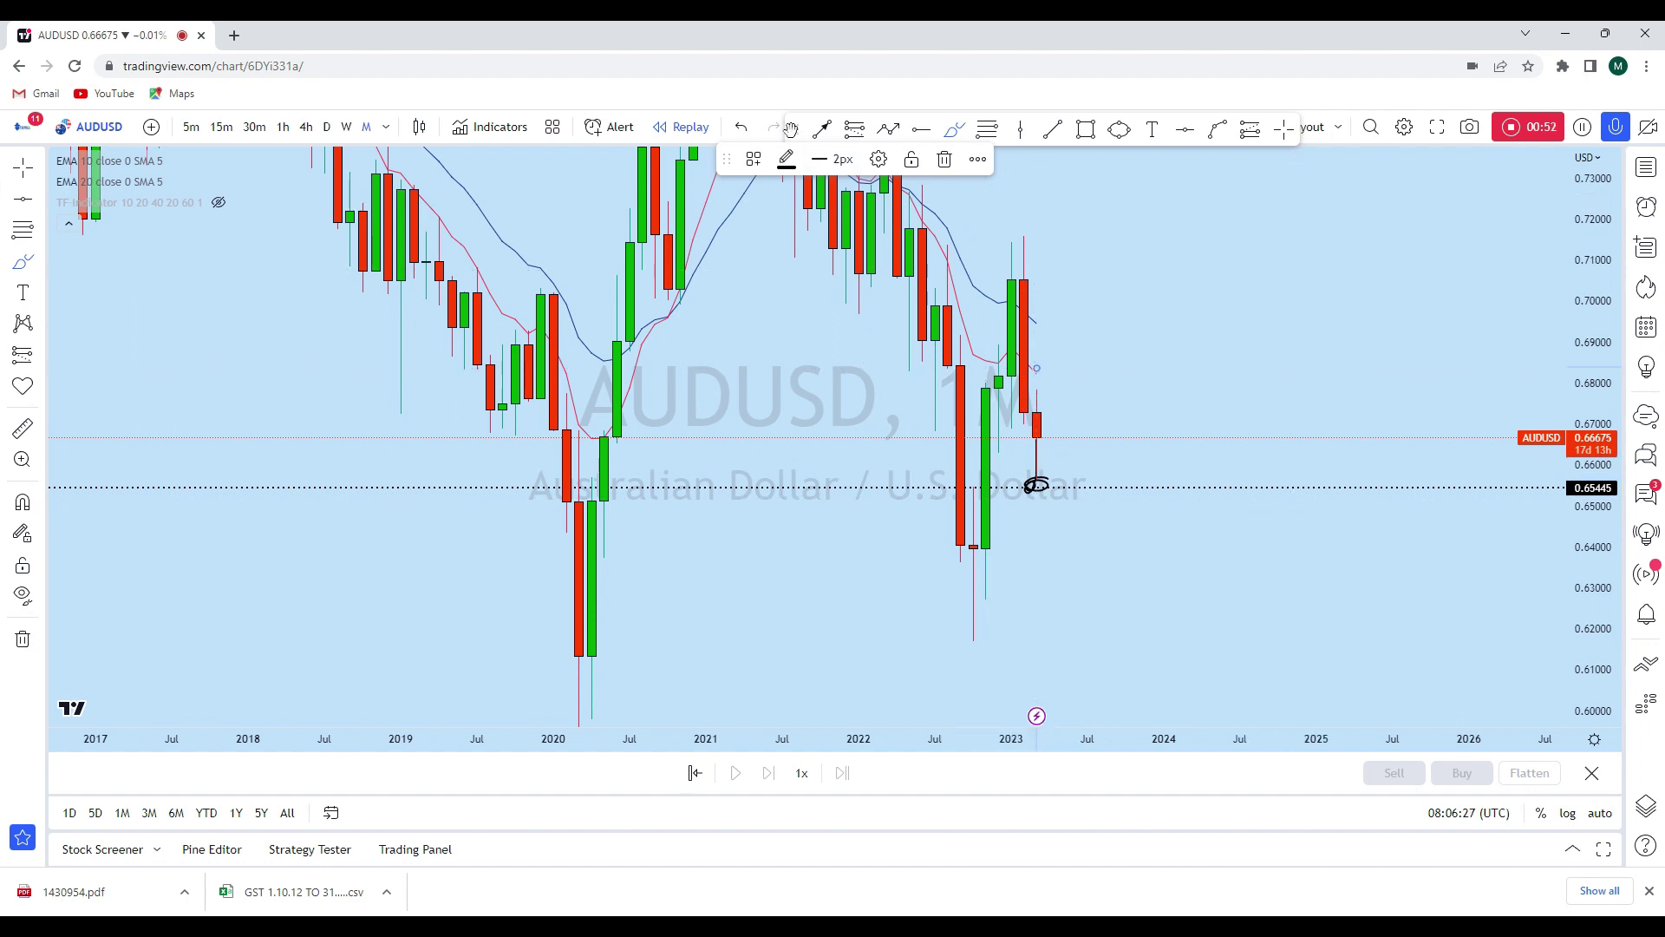
left_click(744, 129)
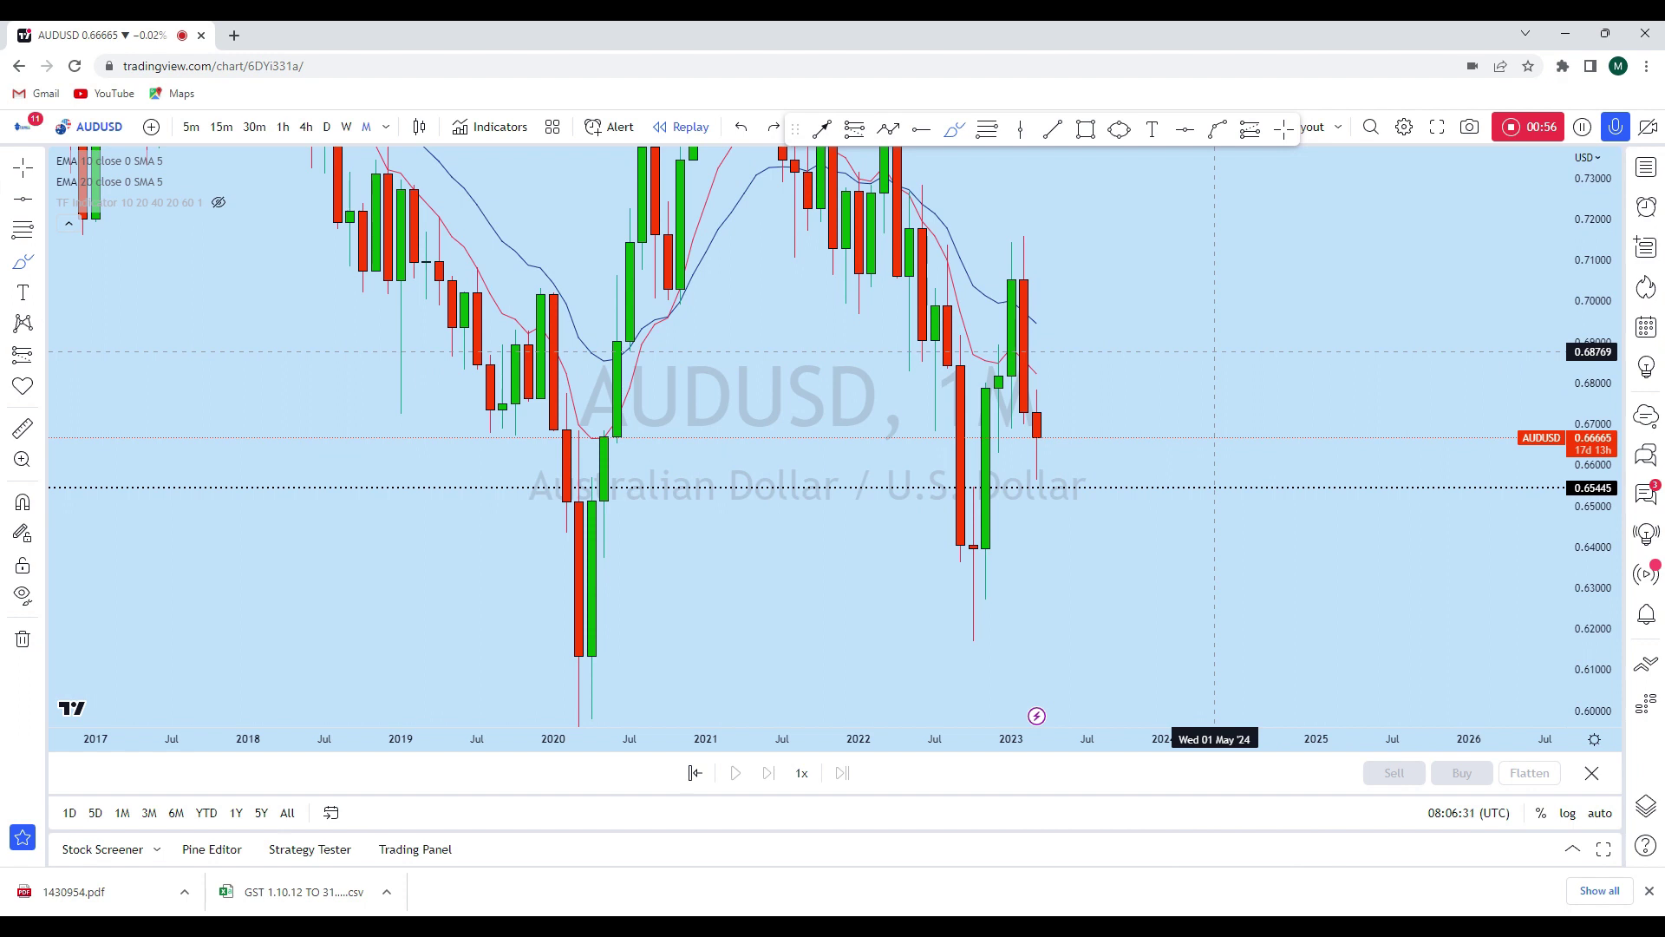
- Stretch the price scale vertically and readjust the chart zoom
scroll(1358, 434, "up", 3)
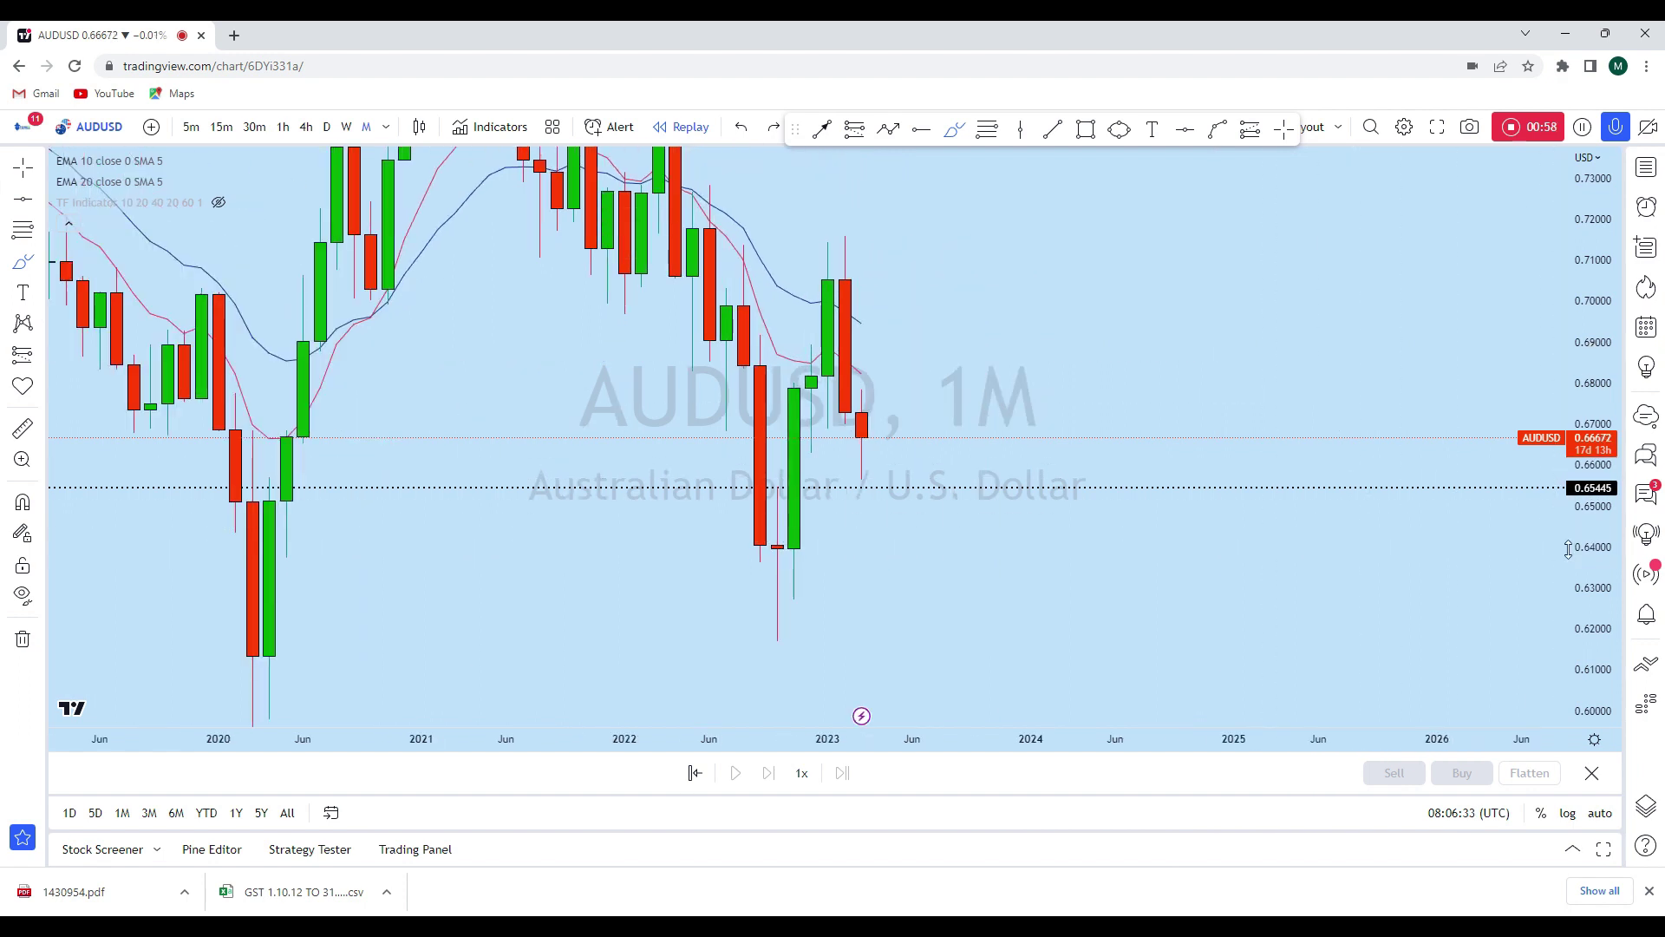
left_click_drag(1595, 604, 1596, 542)
scroll(1199, 400, "down", 2)
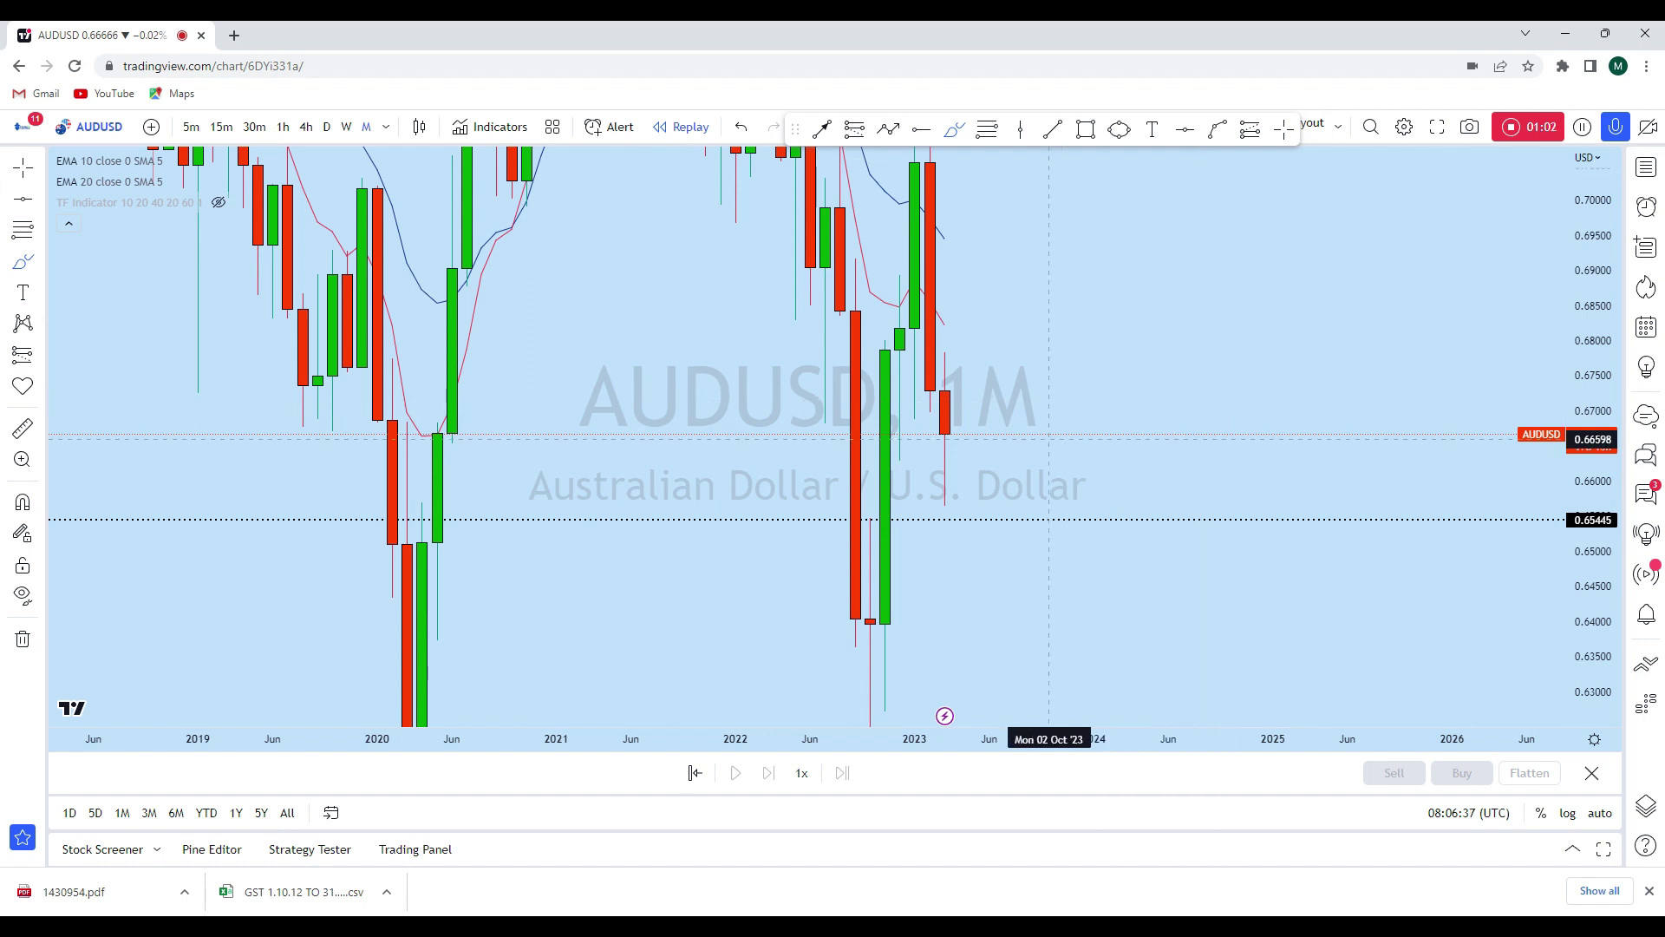
left_click(1185, 130)
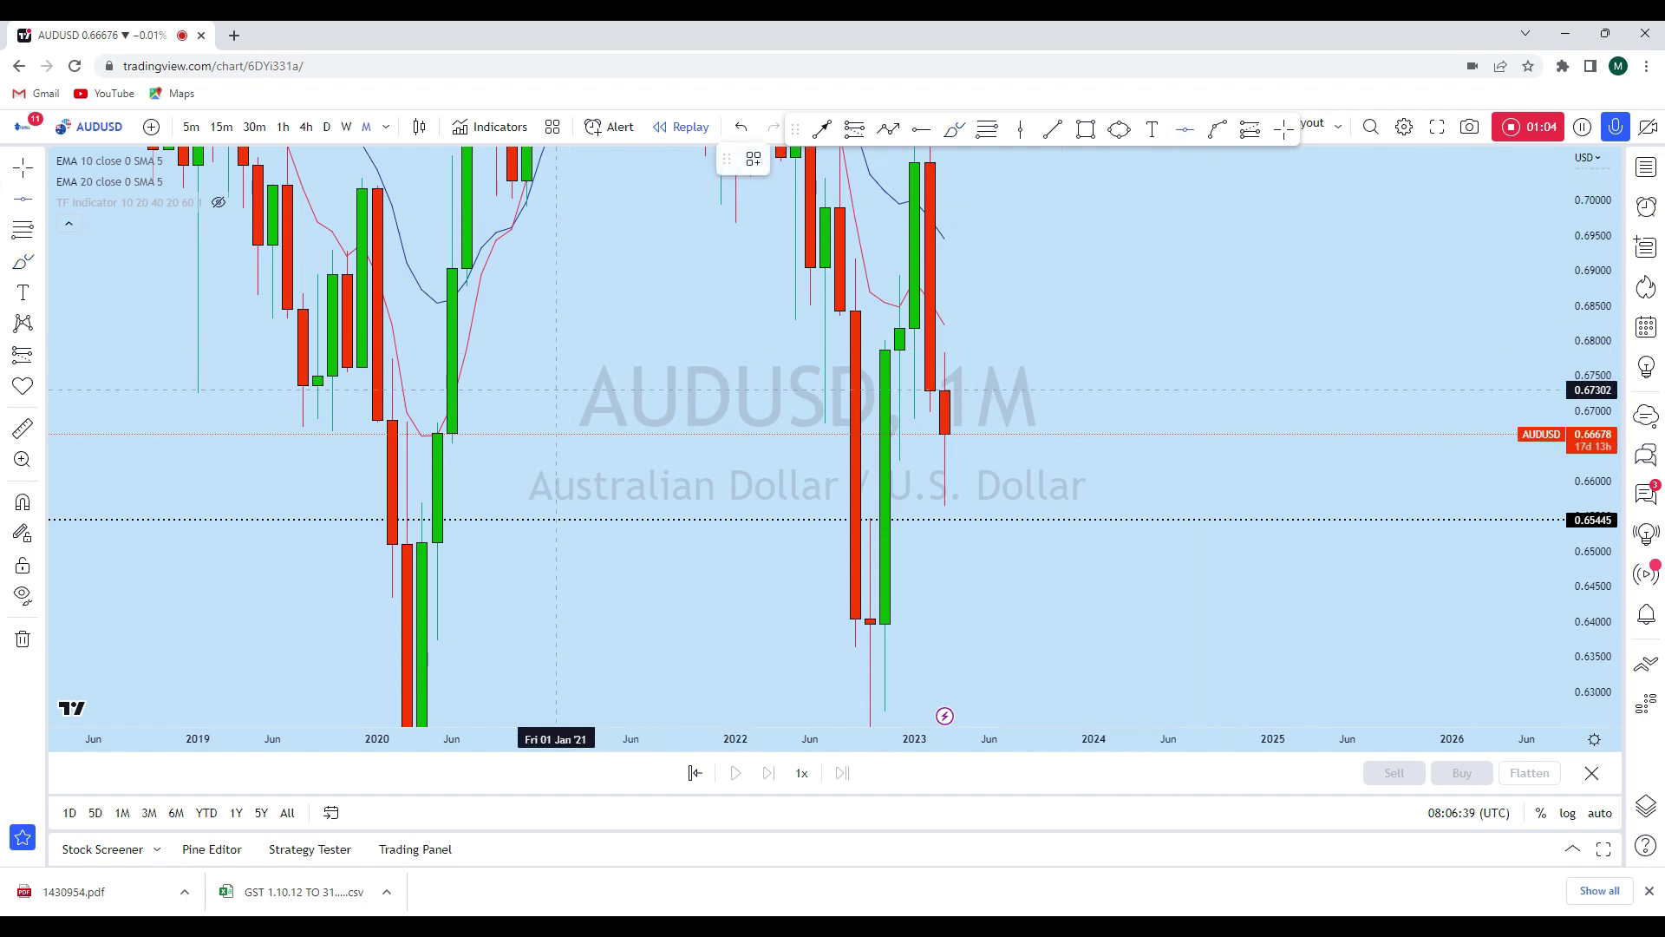
- Mark resistance at 0.67278 with a second horizontal ray, then view weekly candles zoomed out
left_click(808, 391)
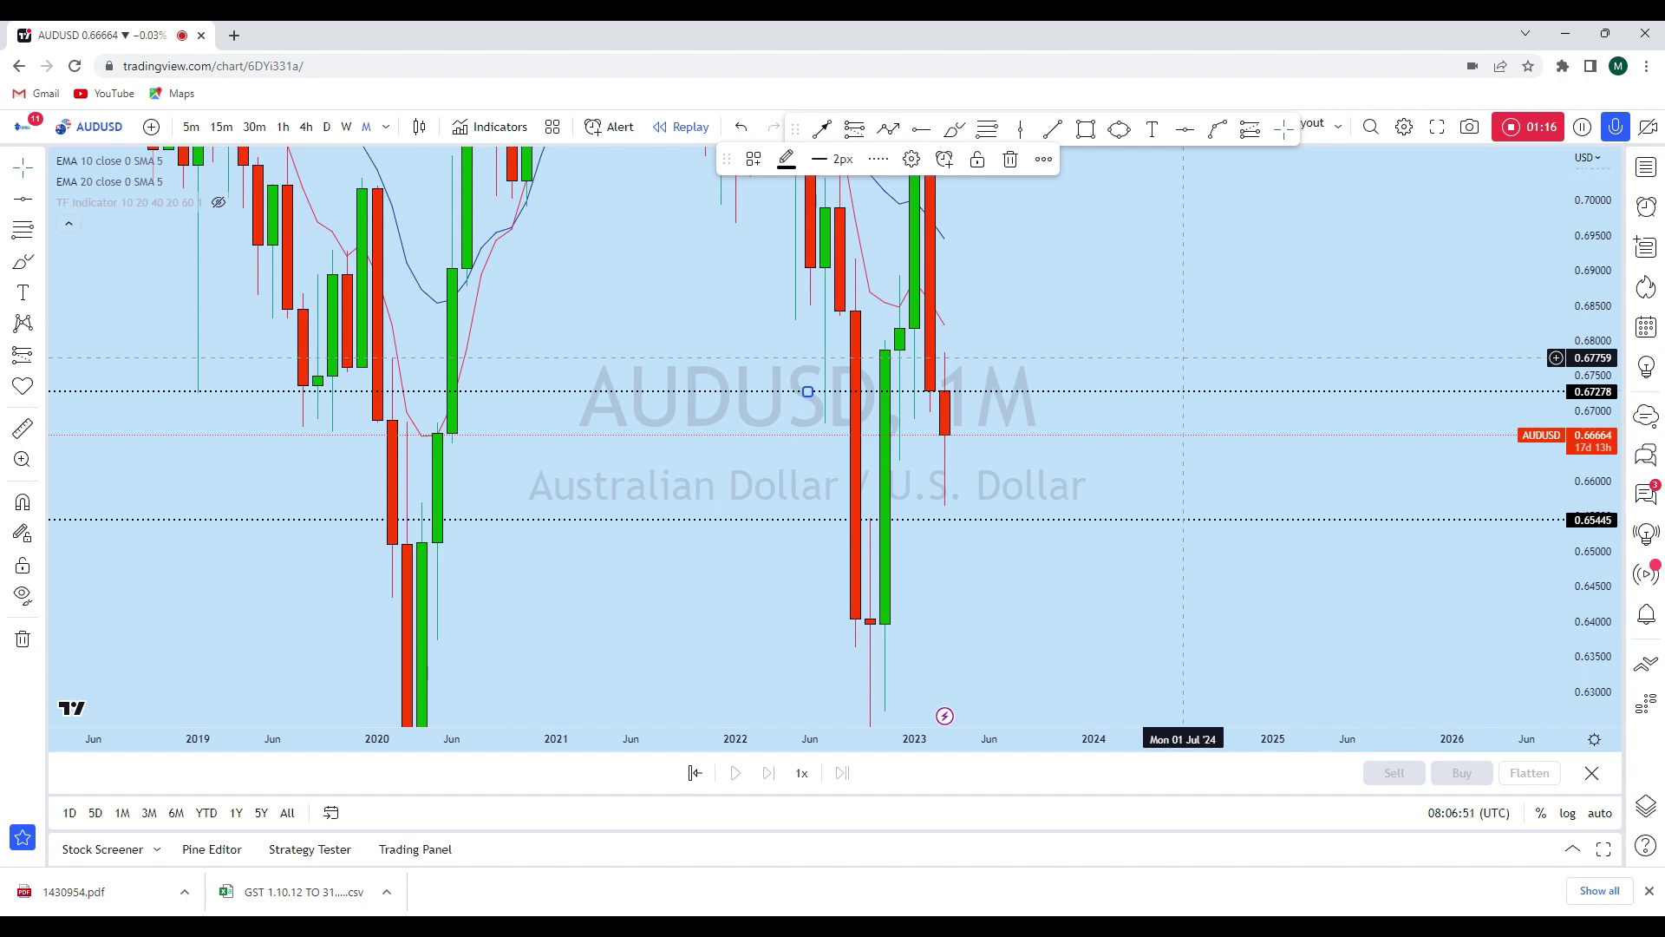
left_click(346, 127)
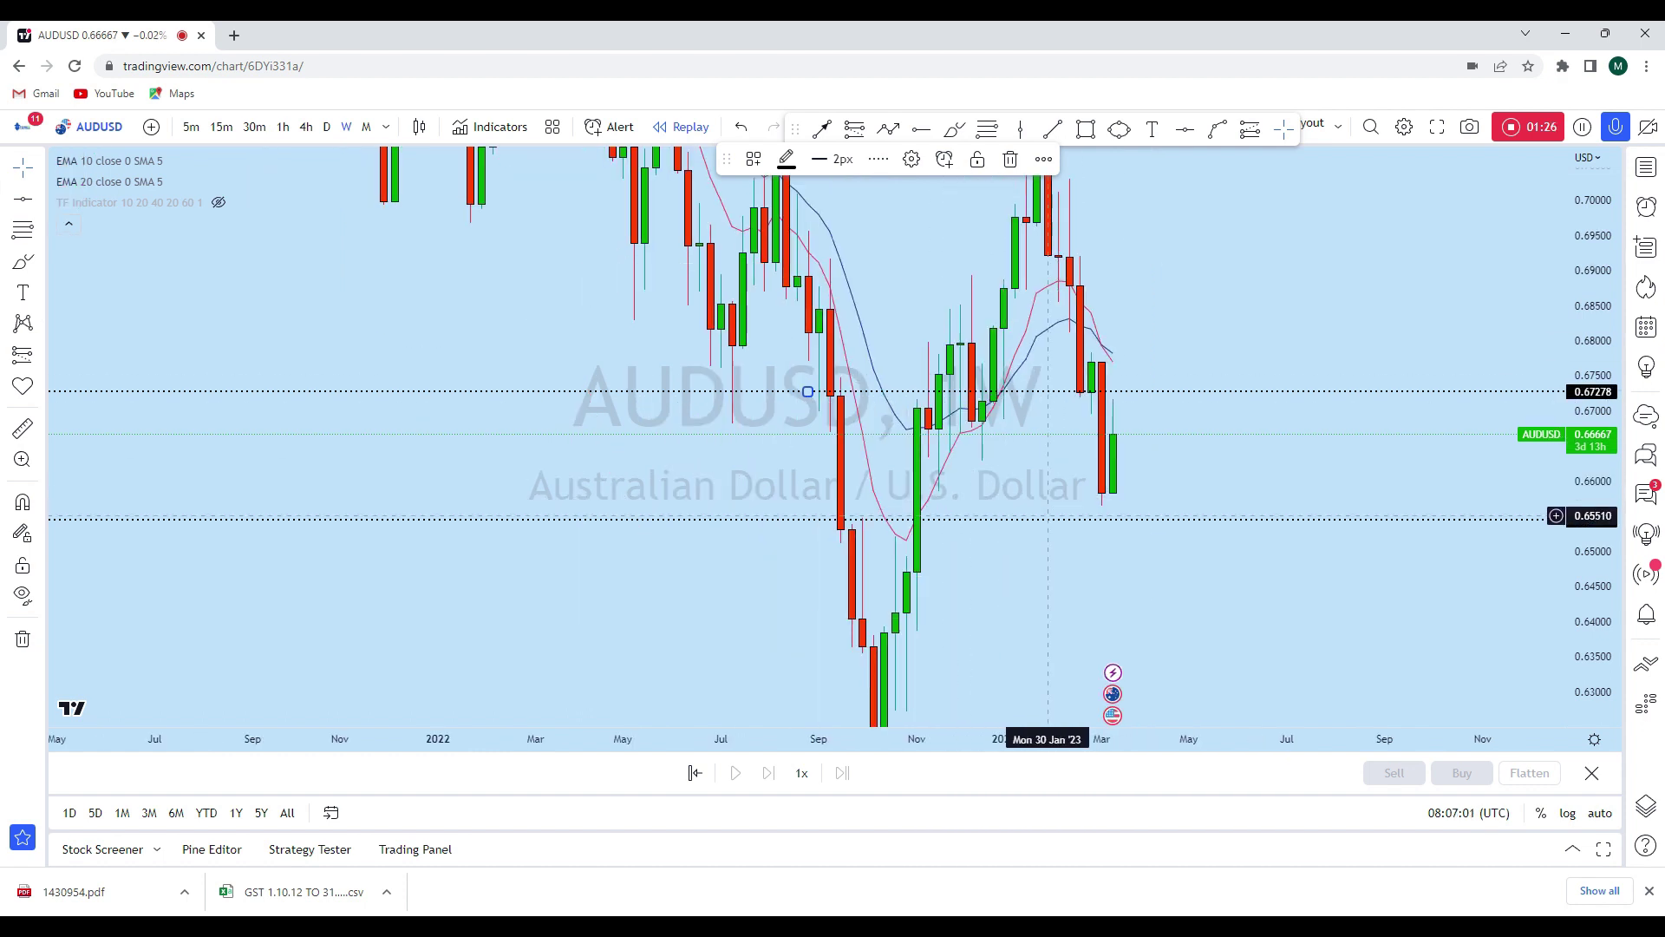
scroll(1052, 512, "down", 2)
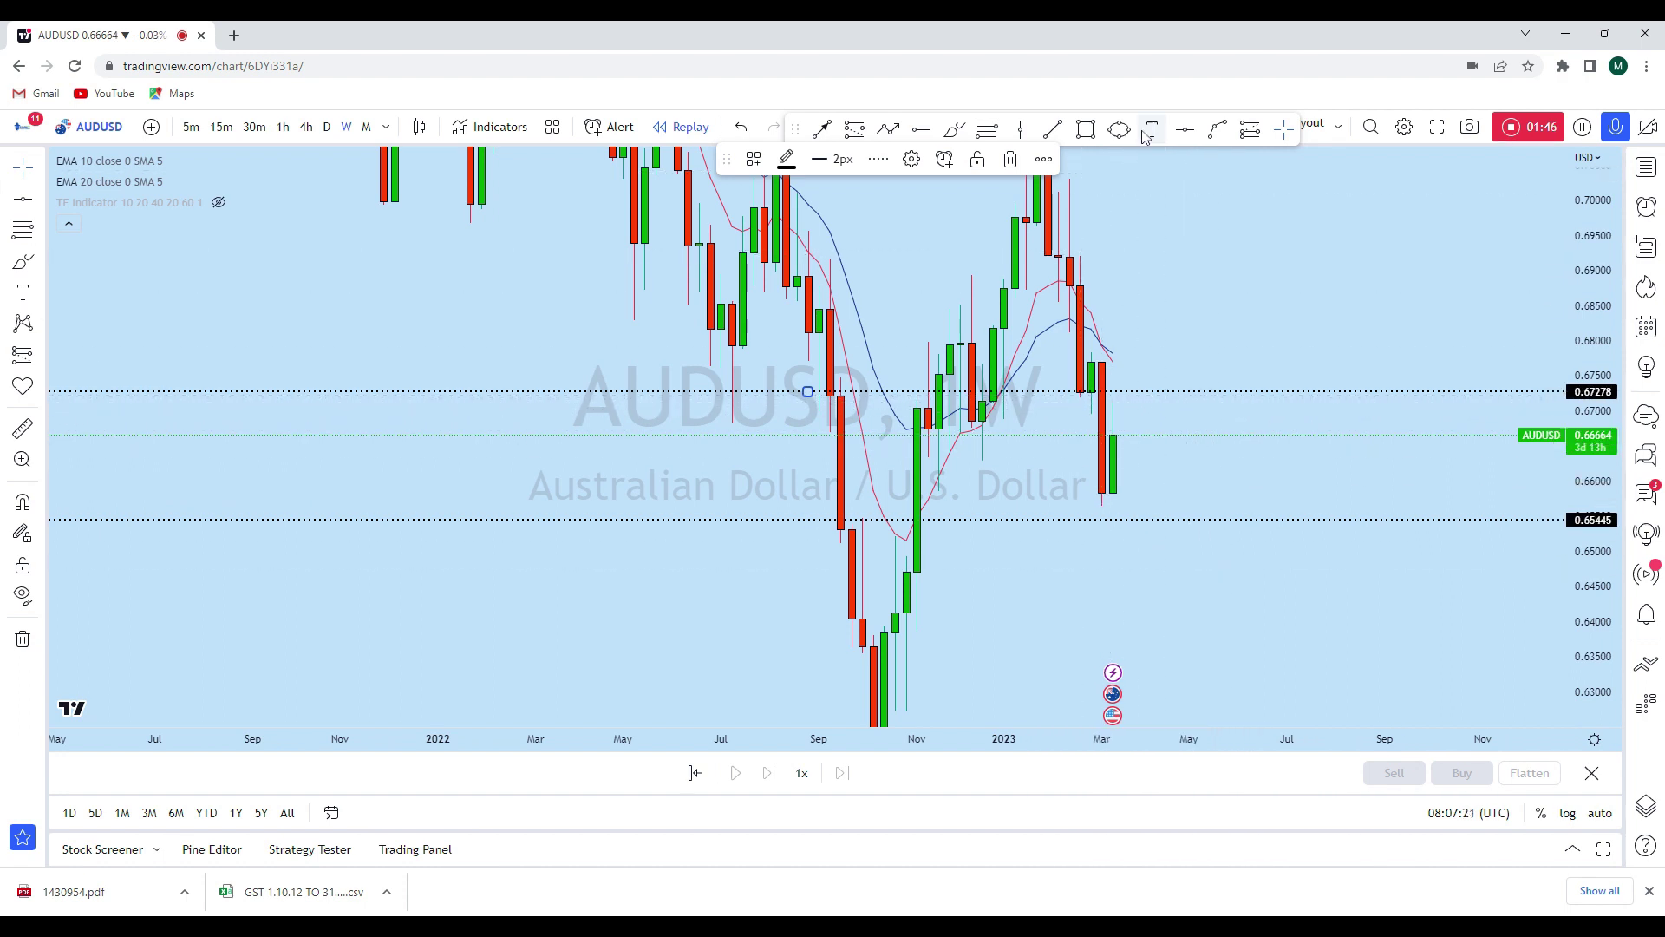
- Sketch a projected upward path from the latest candle, then undo it
left_click(955, 130)
left_click_drag(1124, 431, 1156, 358)
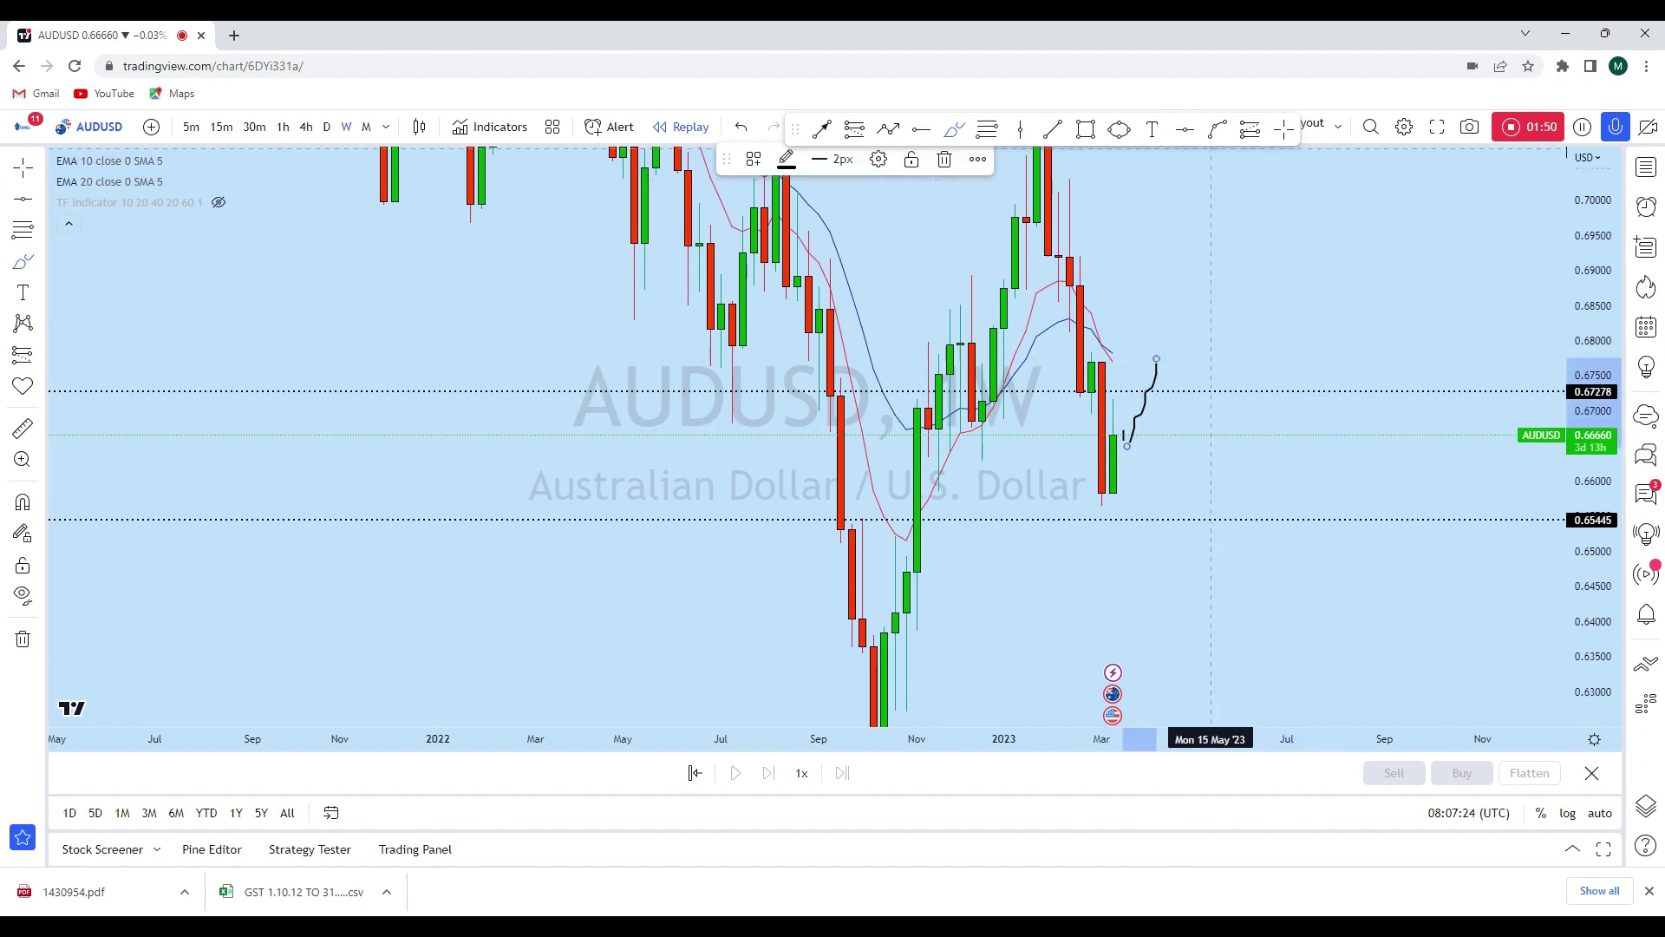
left_click(740, 129)
- Add a third horizontal line at 0.67685 on the weekly chart
left_click(366, 127)
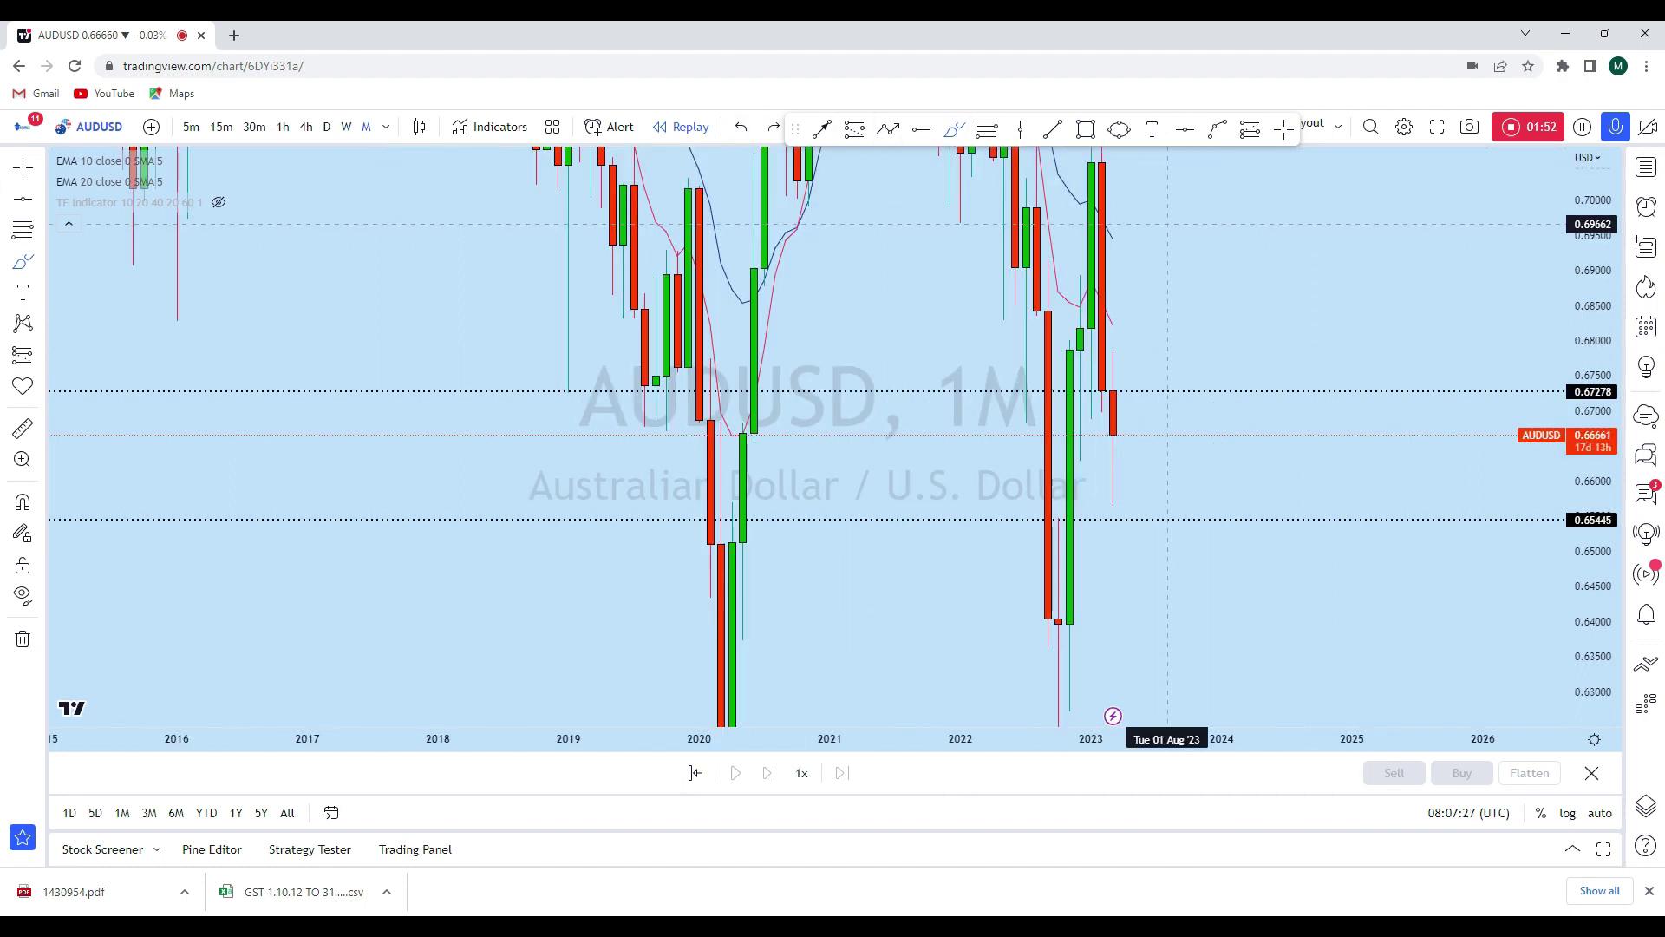
left_click(347, 128)
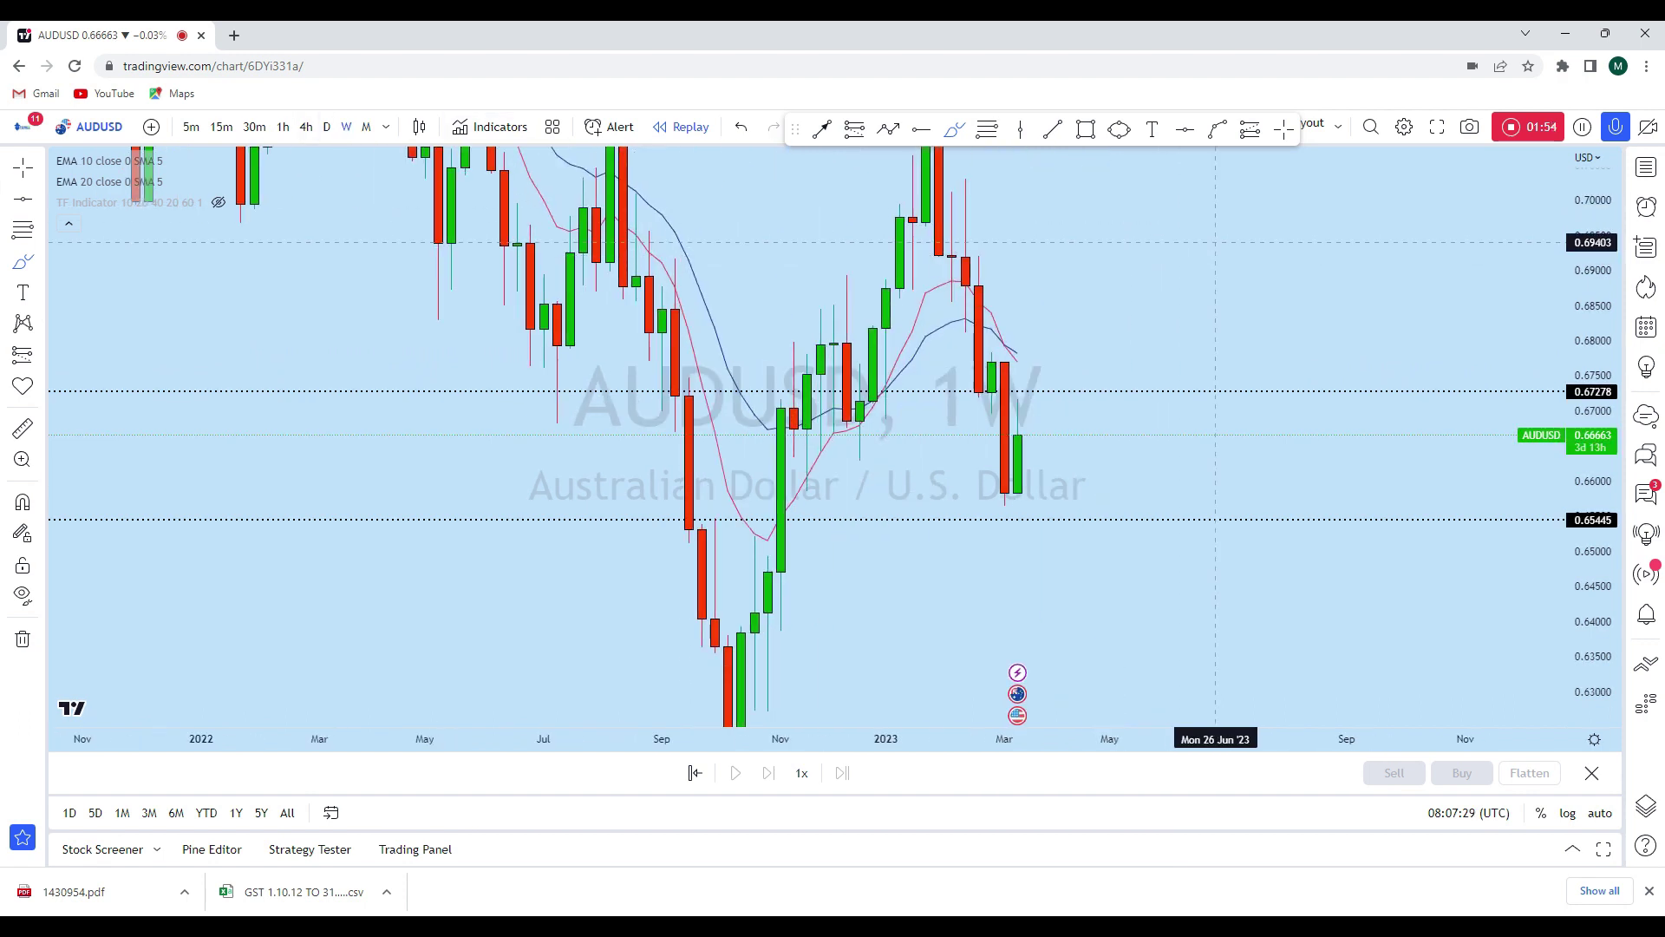
left_click(1184, 129)
left_click(754, 362)
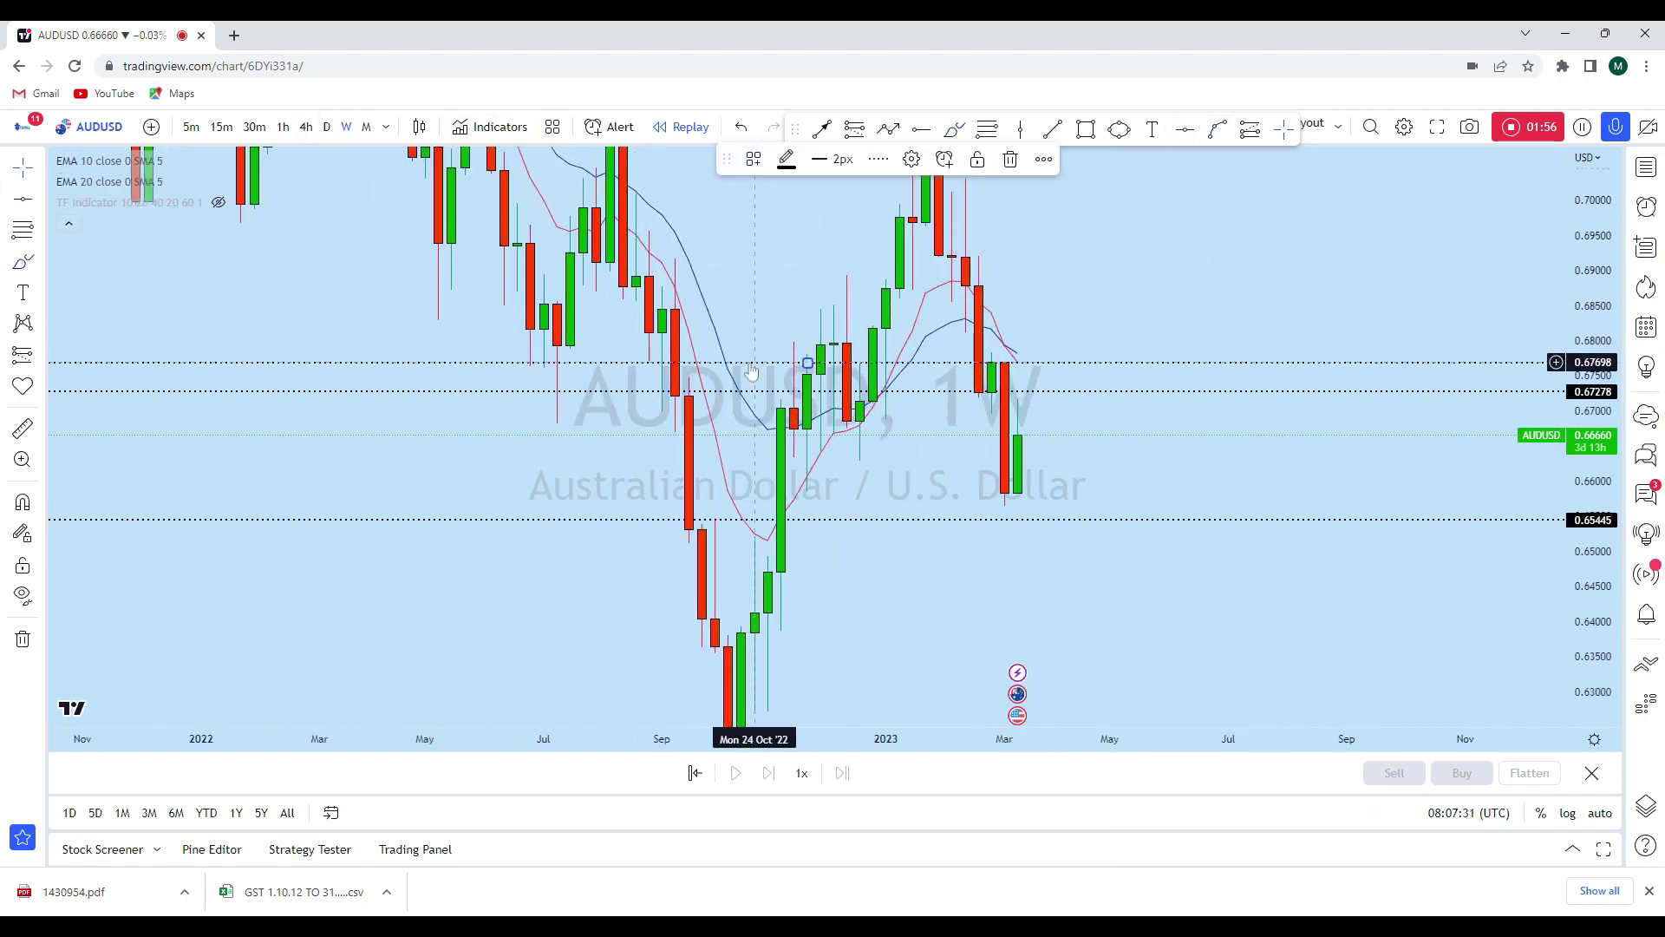
- Shift the view and try two more freehand sketches, undoing both
left_click_drag(1042, 316, 1181, 409)
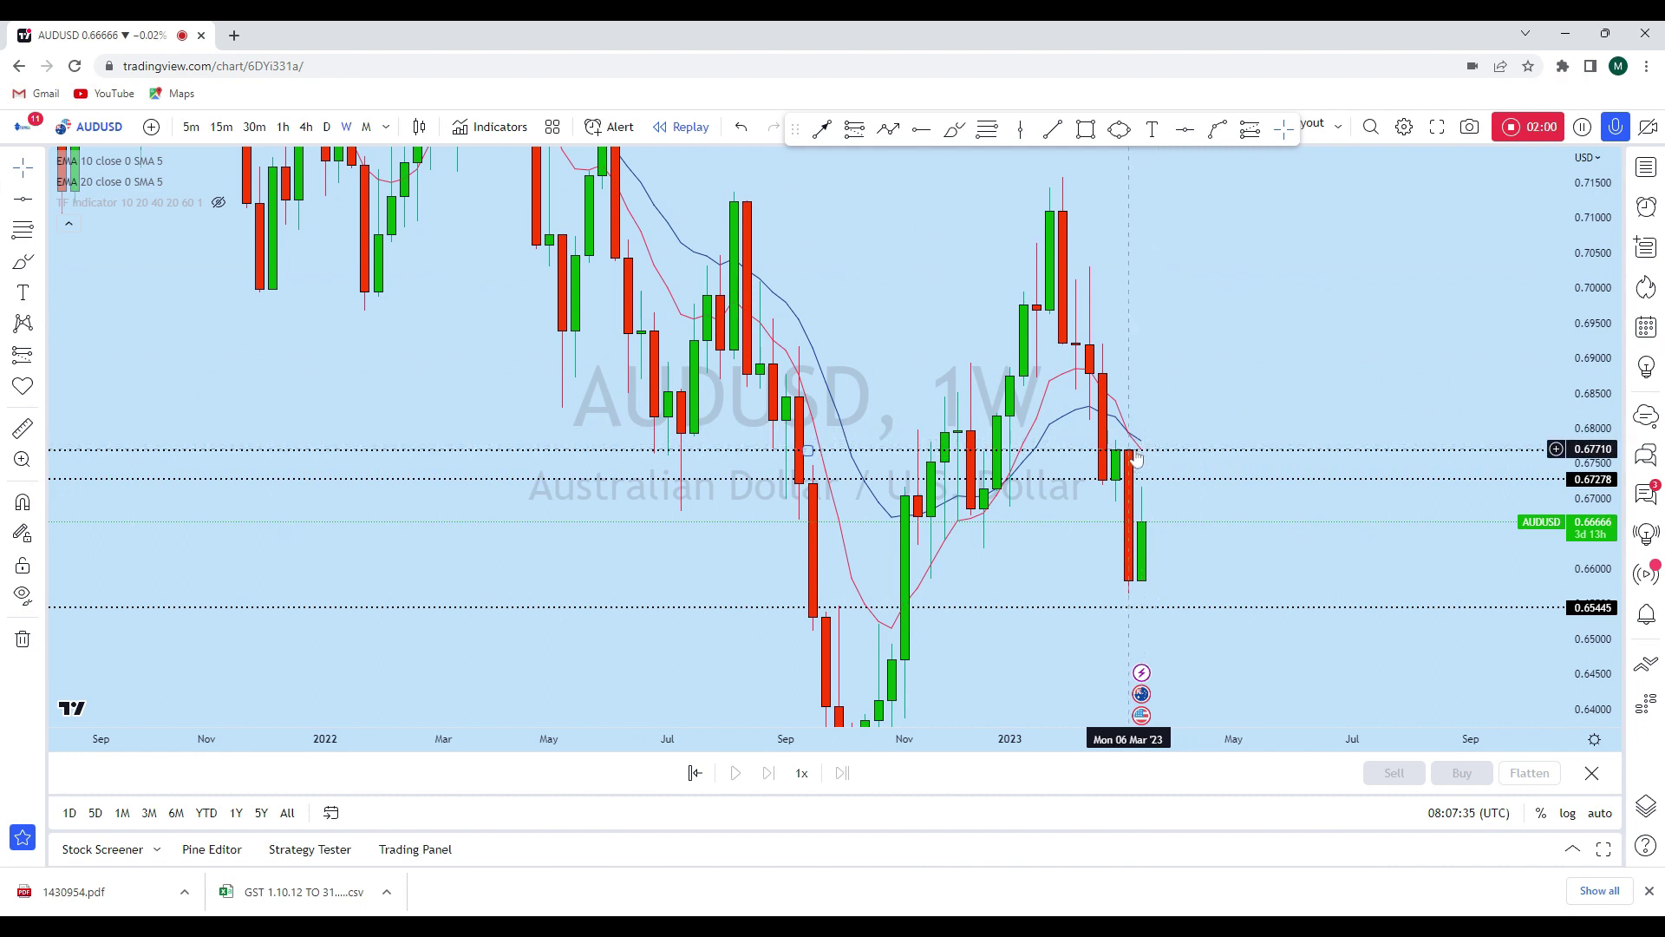
left_click(954, 128)
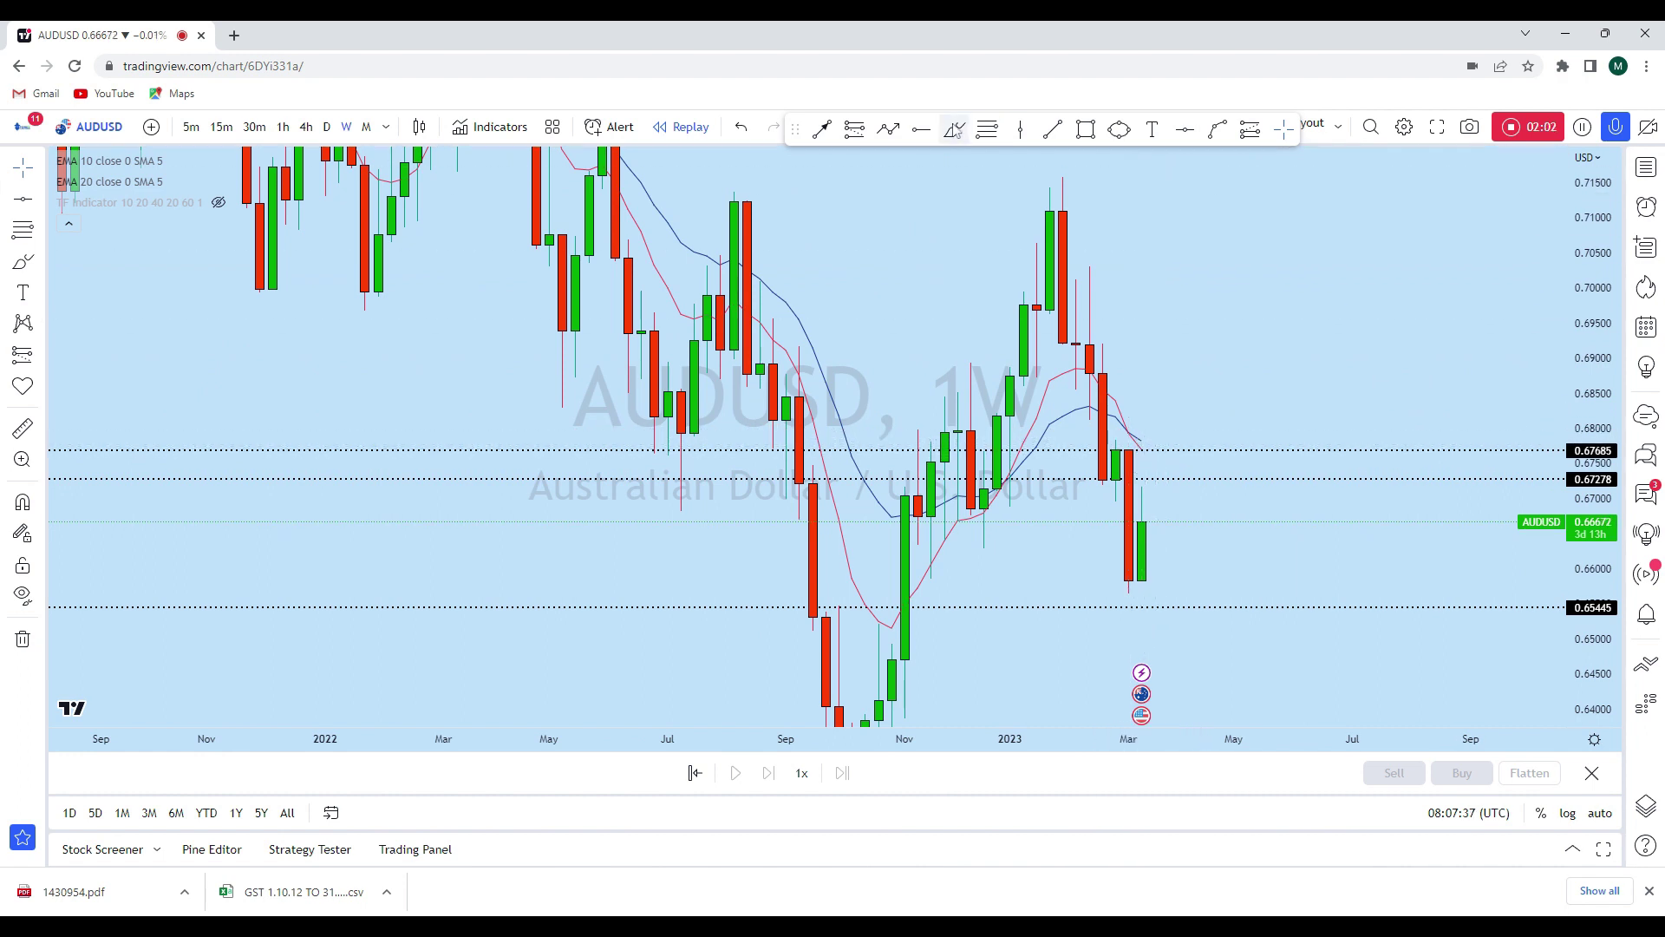
mouse_move(1141, 522)
left_mouse_down()
mouse_move(1155, 428)
mouse_move(1207, 515)
mouse_move(1231, 647)
mouse_move(1273, 655)
left_mouse_up()
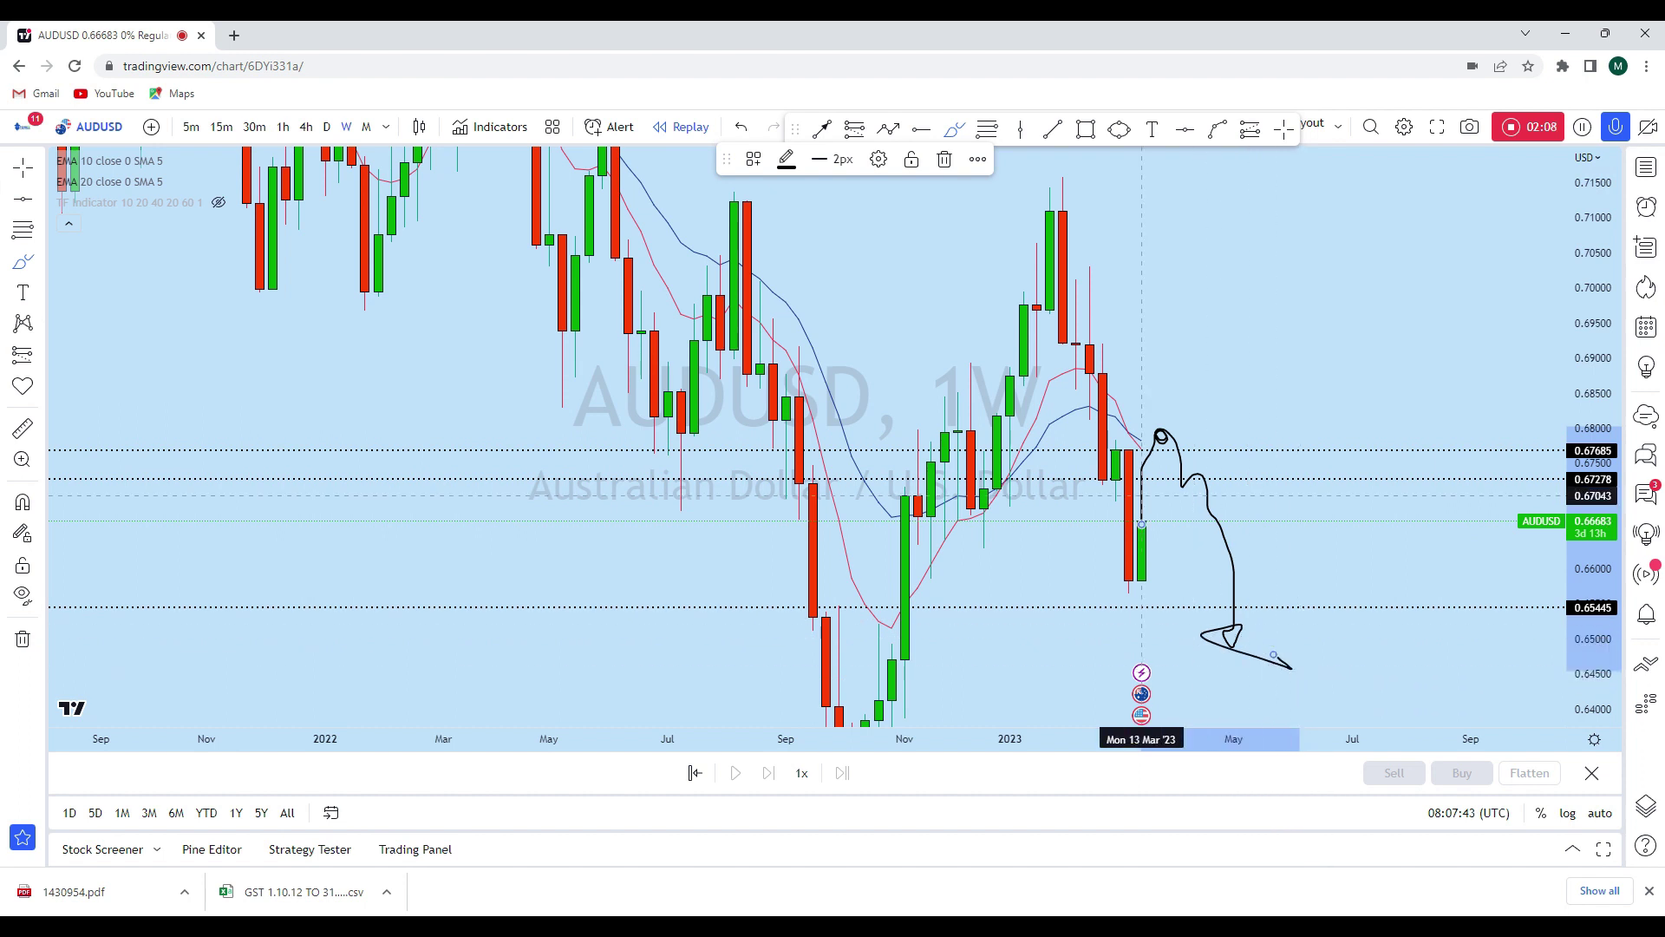
left_click(740, 126)
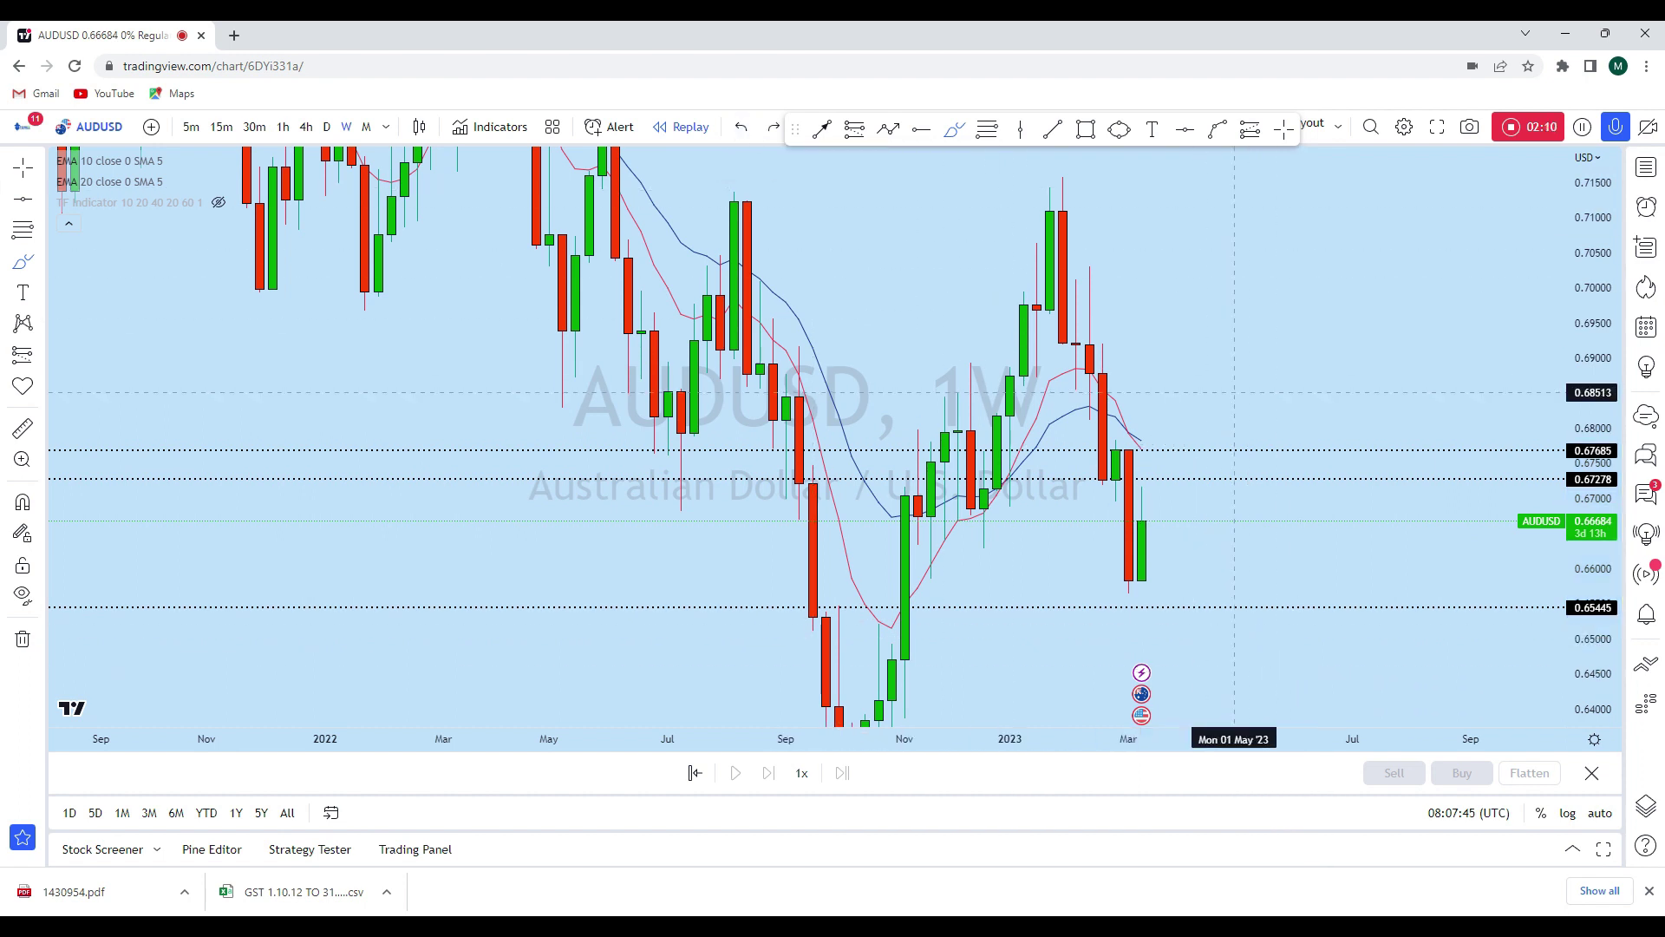
left_click_drag(1155, 519, 1155, 452)
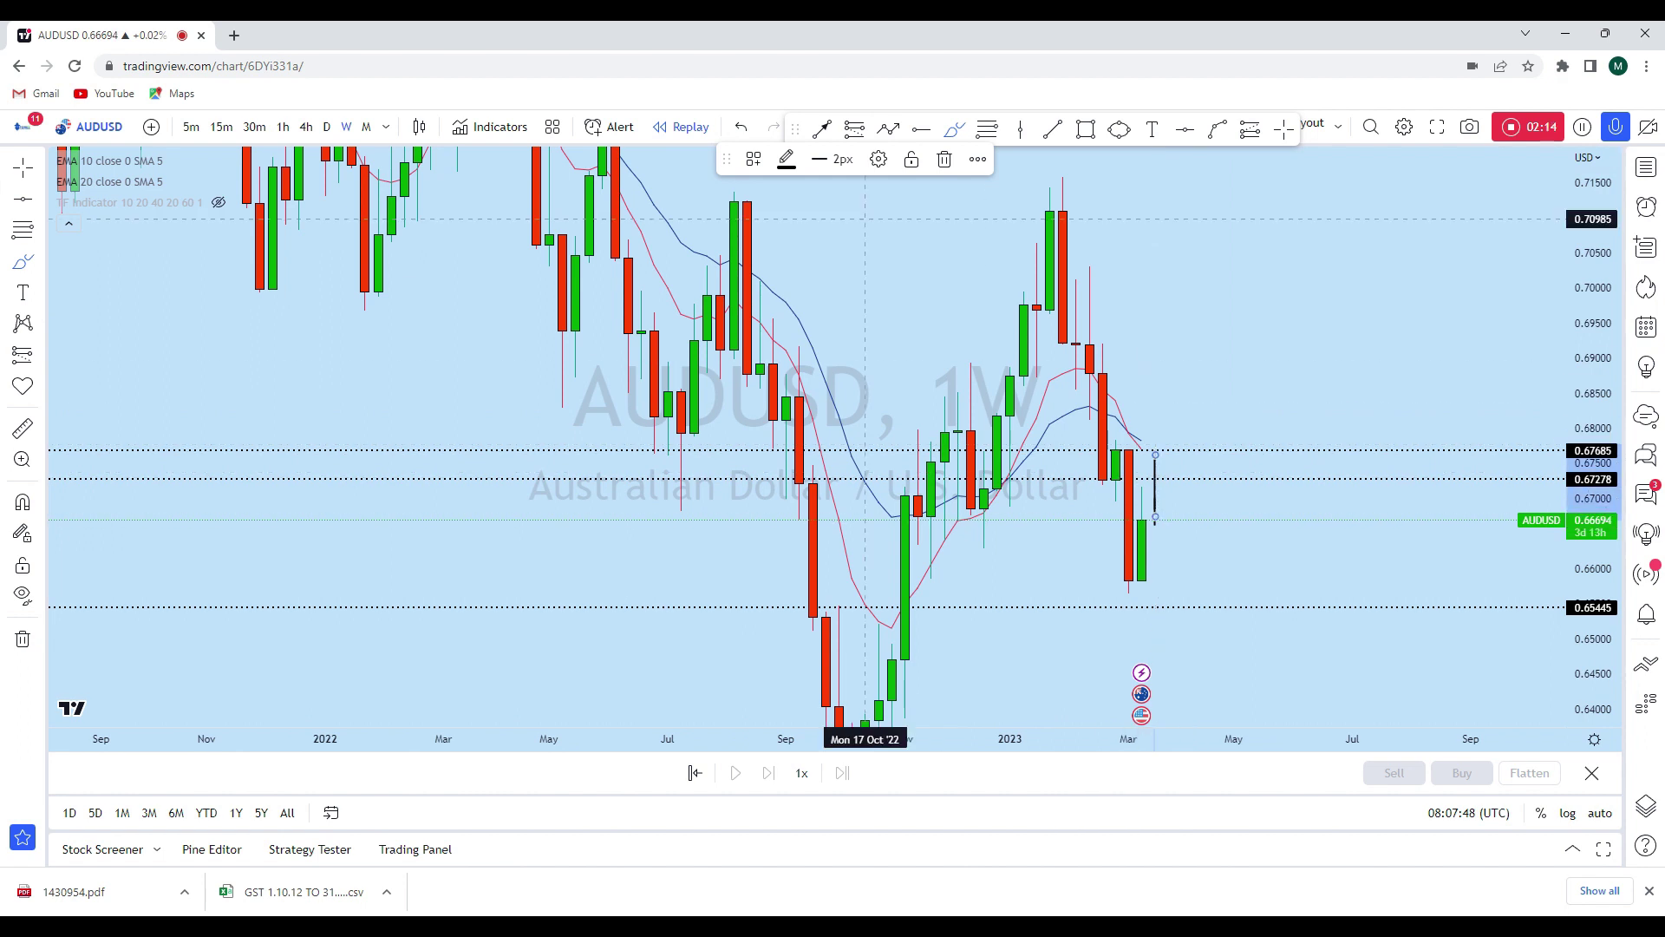
left_click(740, 128)
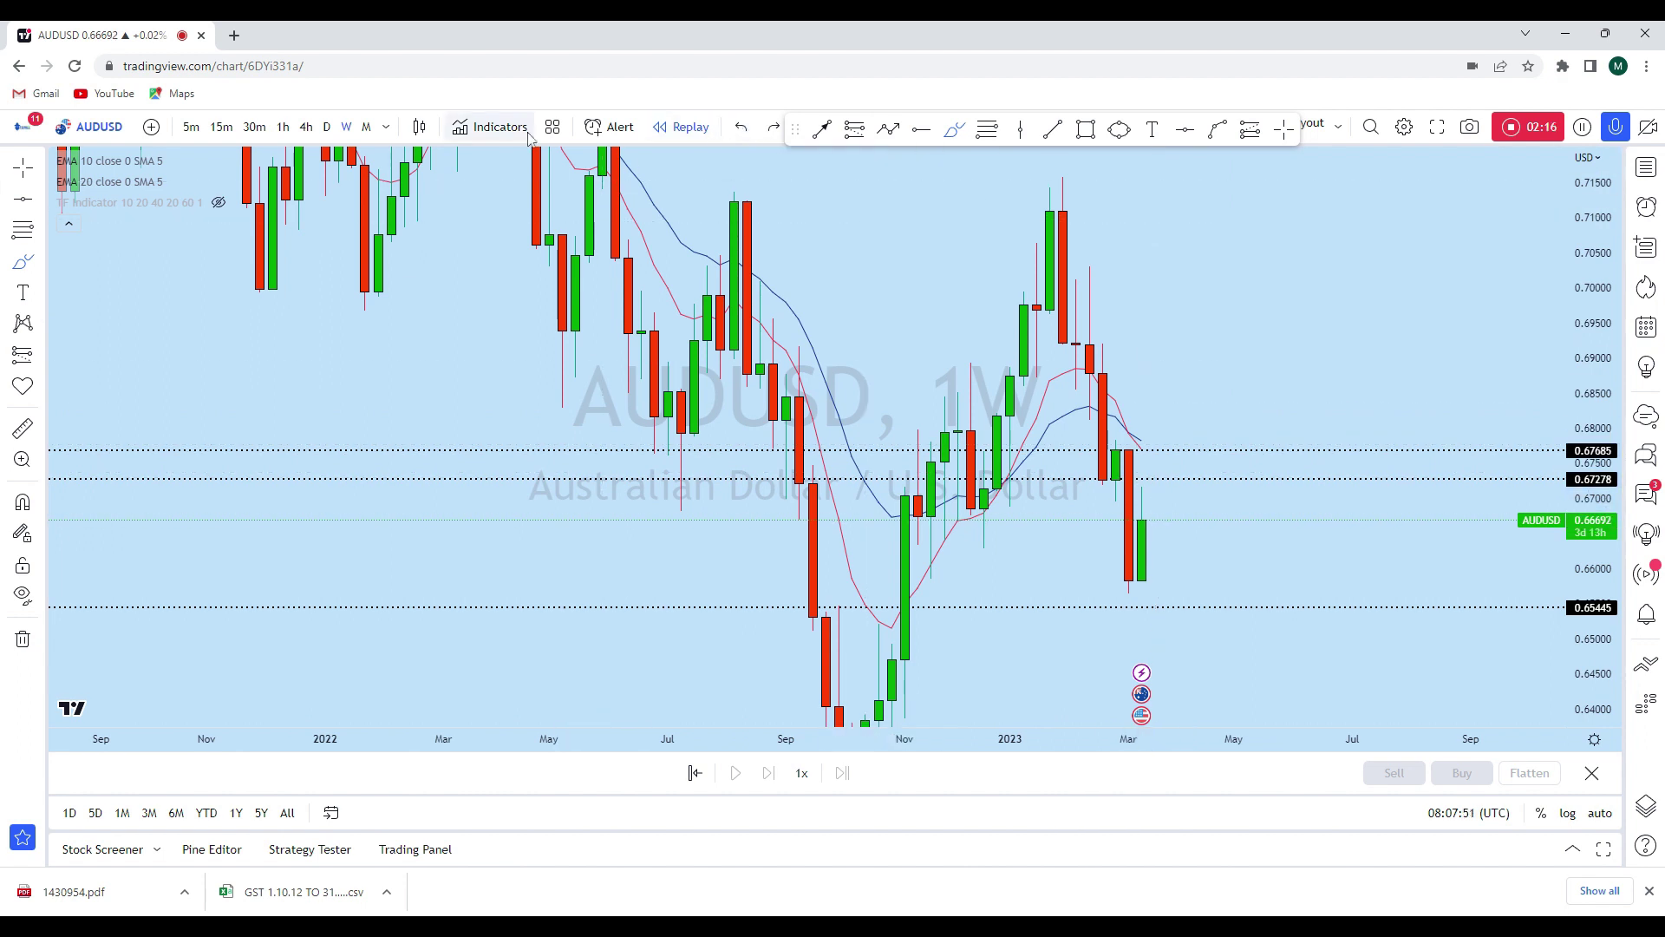
- Switch to daily (1D) candles and centre the recent March candles in view
left_click(327, 127)
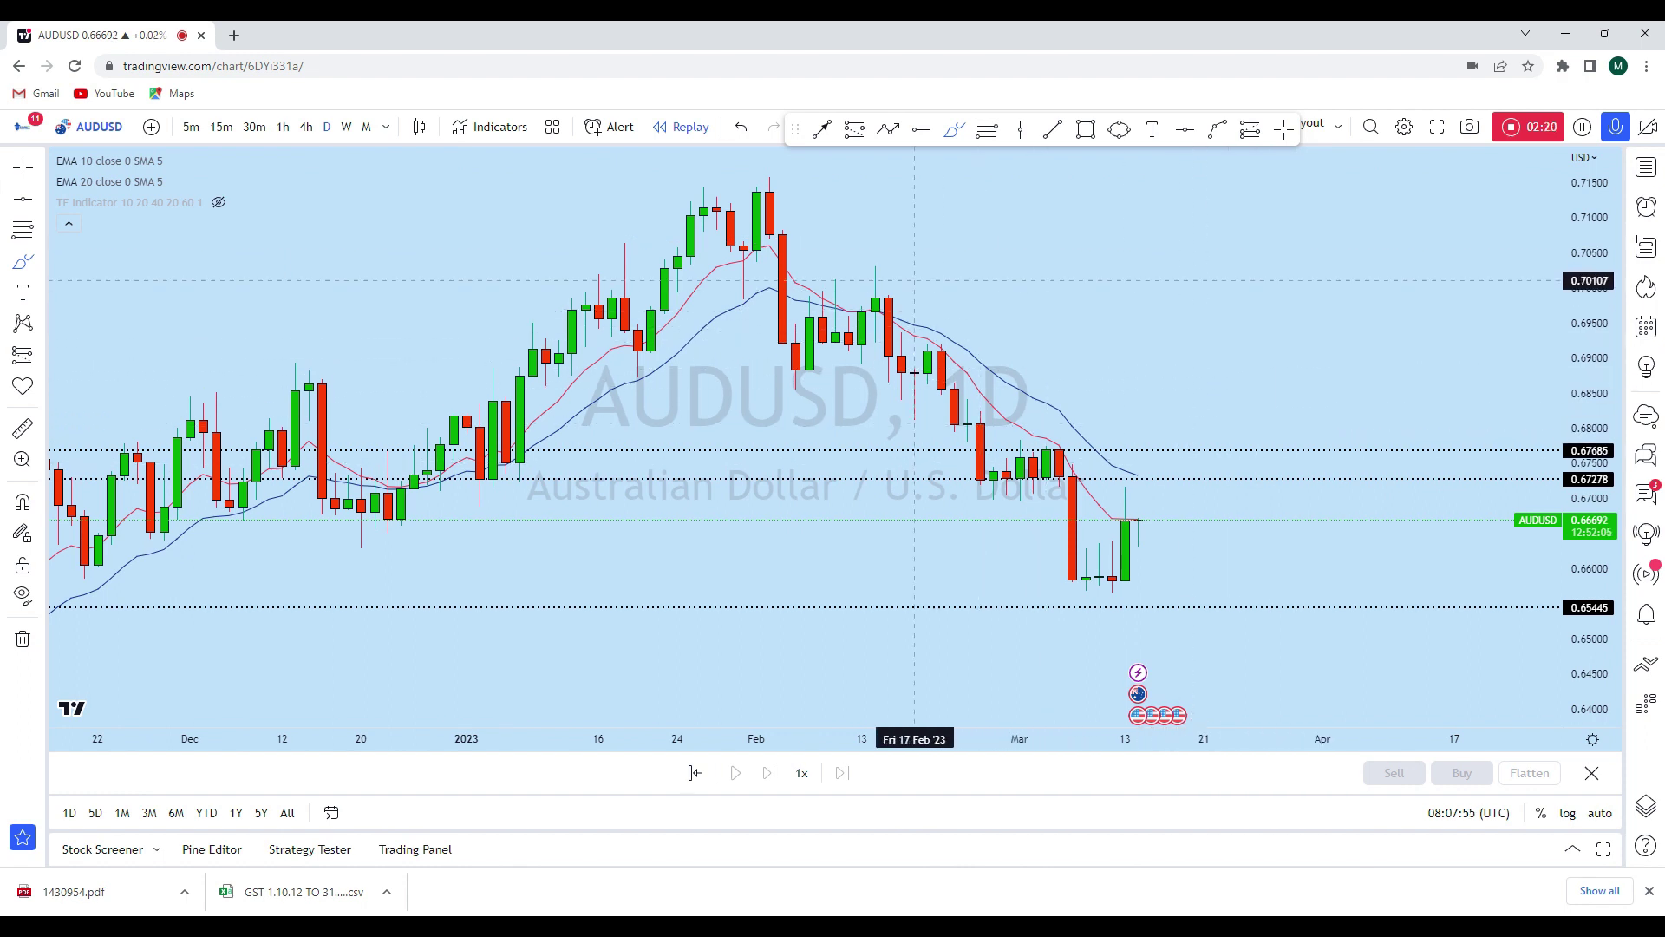
scroll(1214, 299, "right", 5)
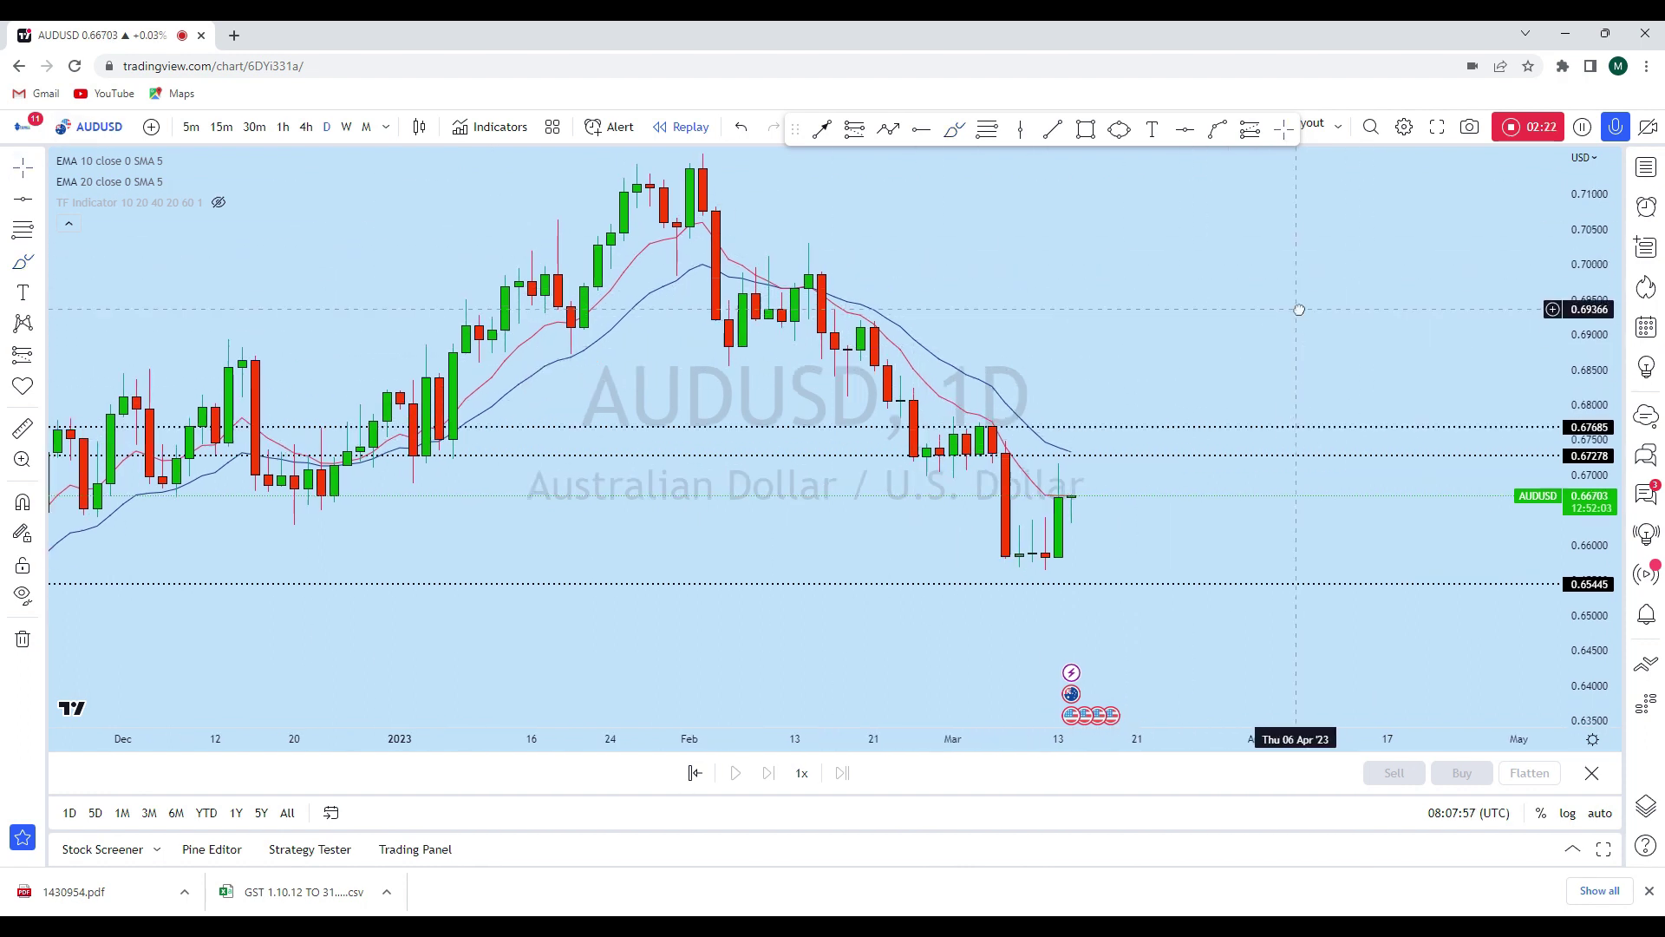
scroll(1300, 299, "down", 3)
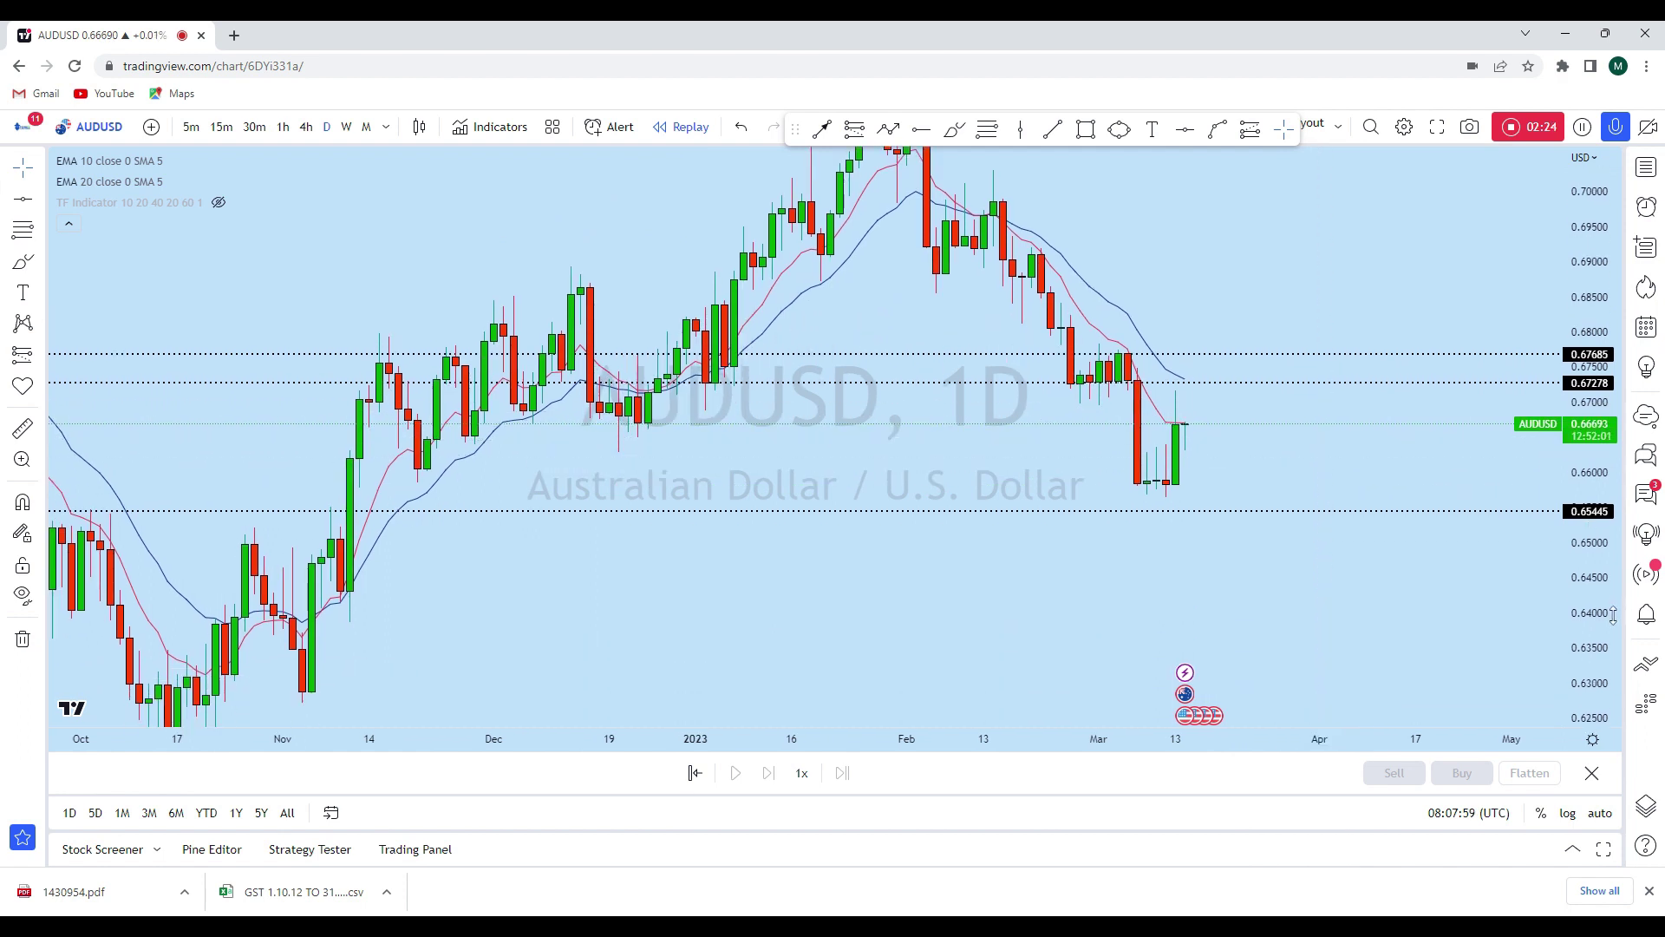
scroll(1561, 217, "up", 3)
scroll(1032, 539, "up", 5)
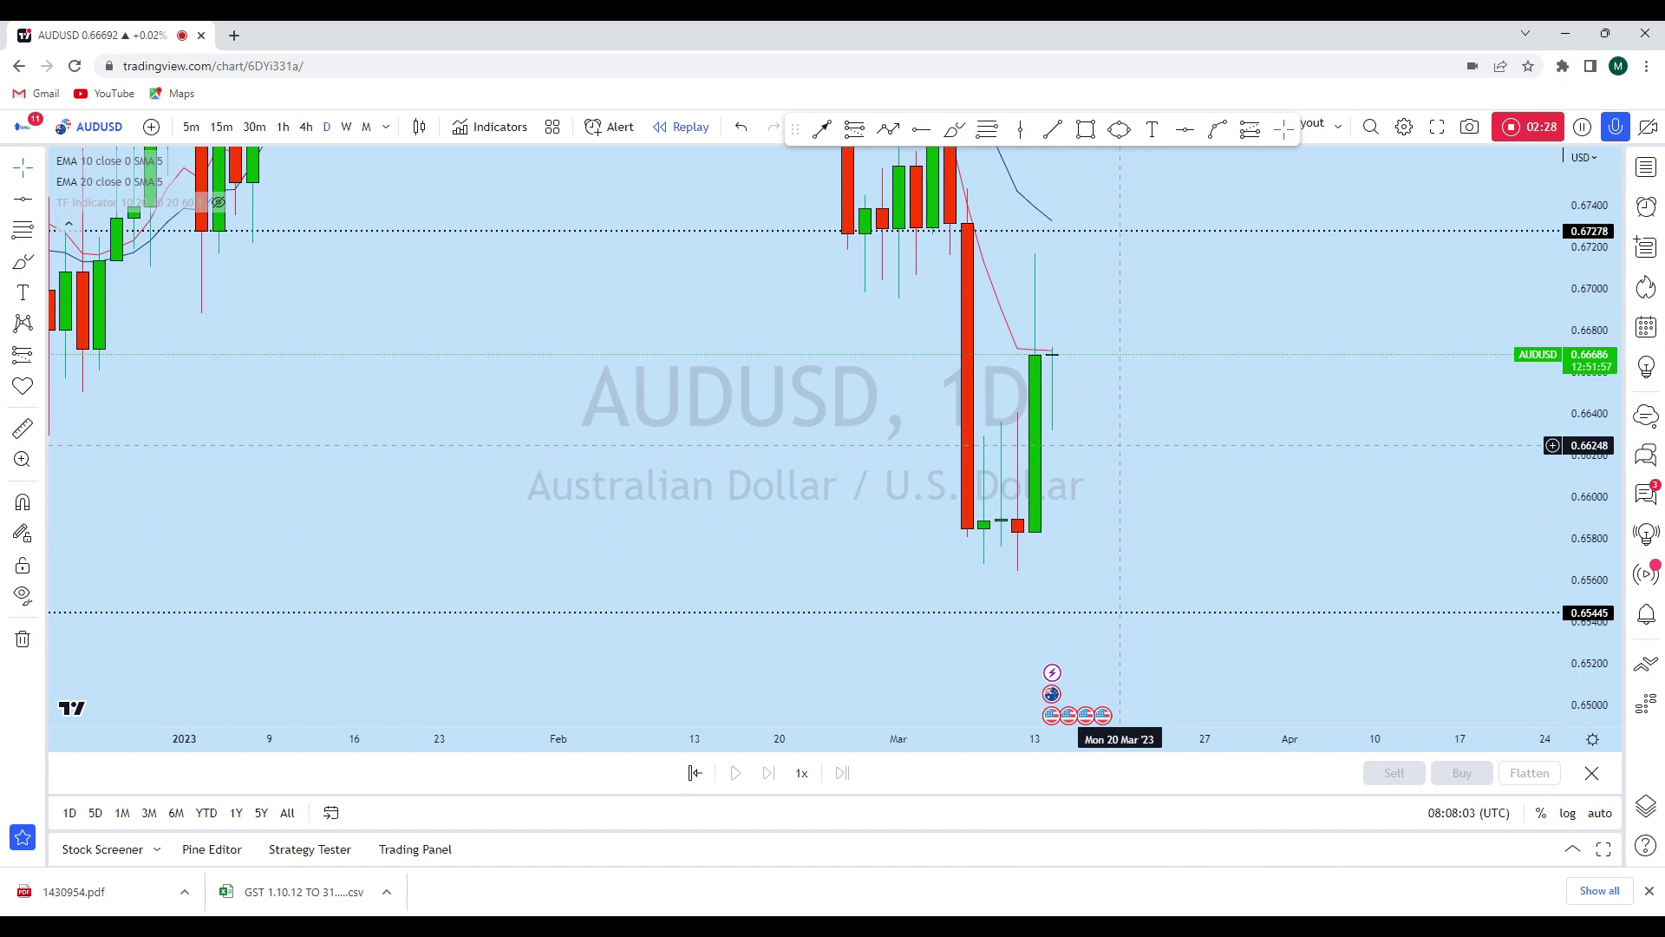
left_click_drag(1052, 536, 1154, 529)
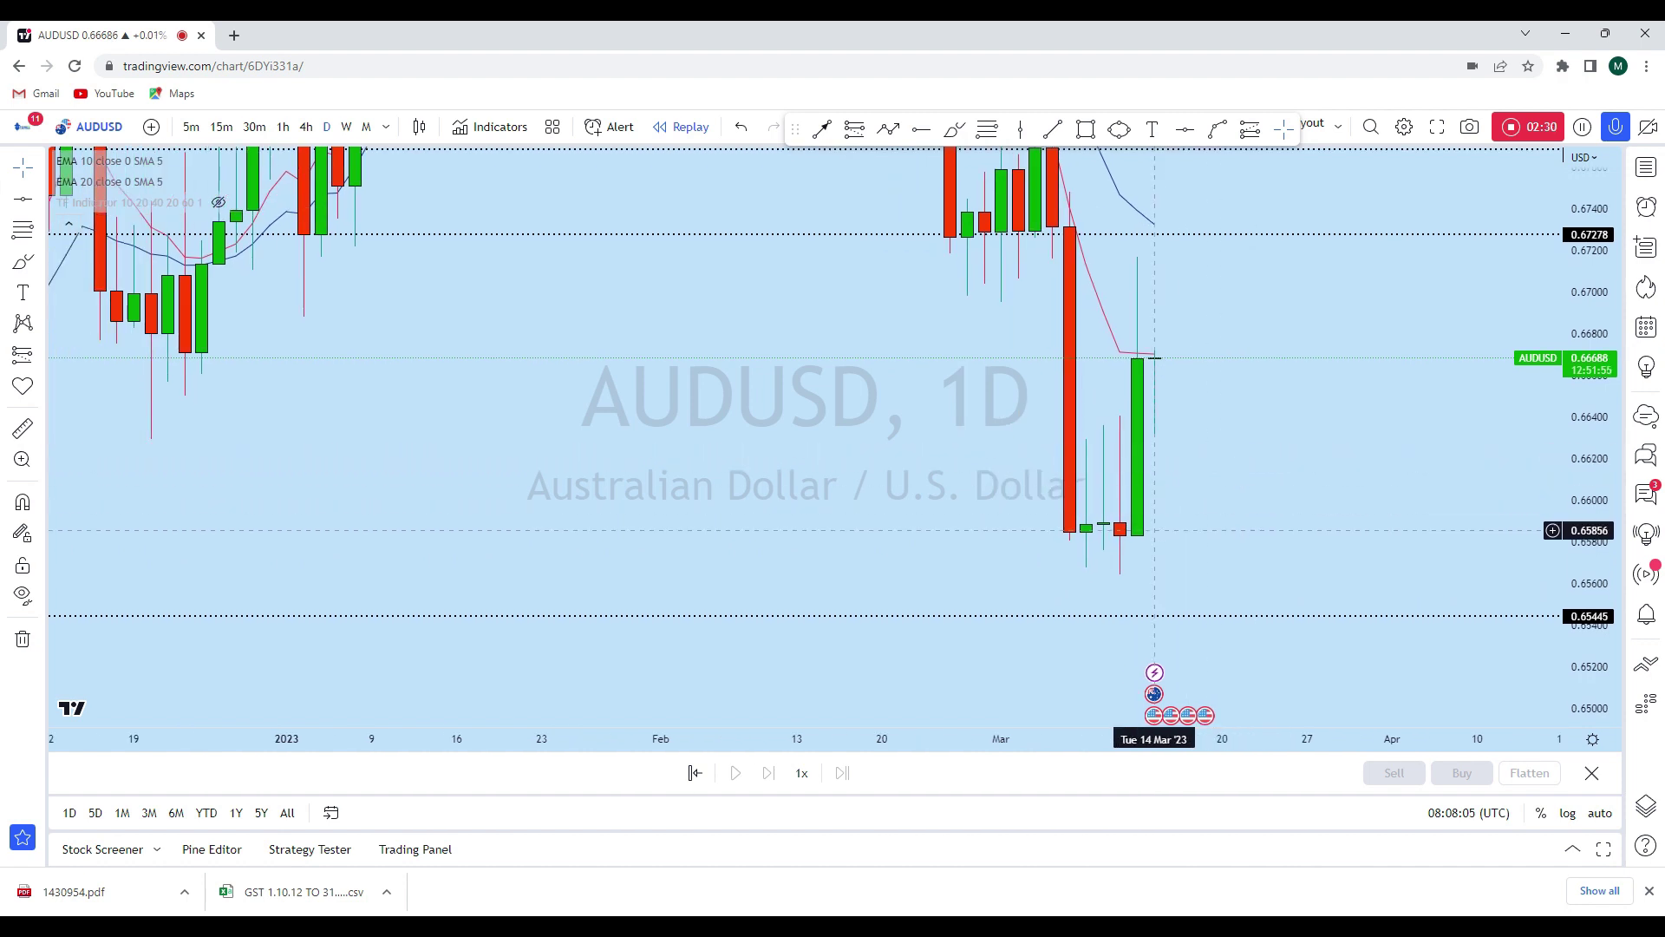
left_click(1085, 129)
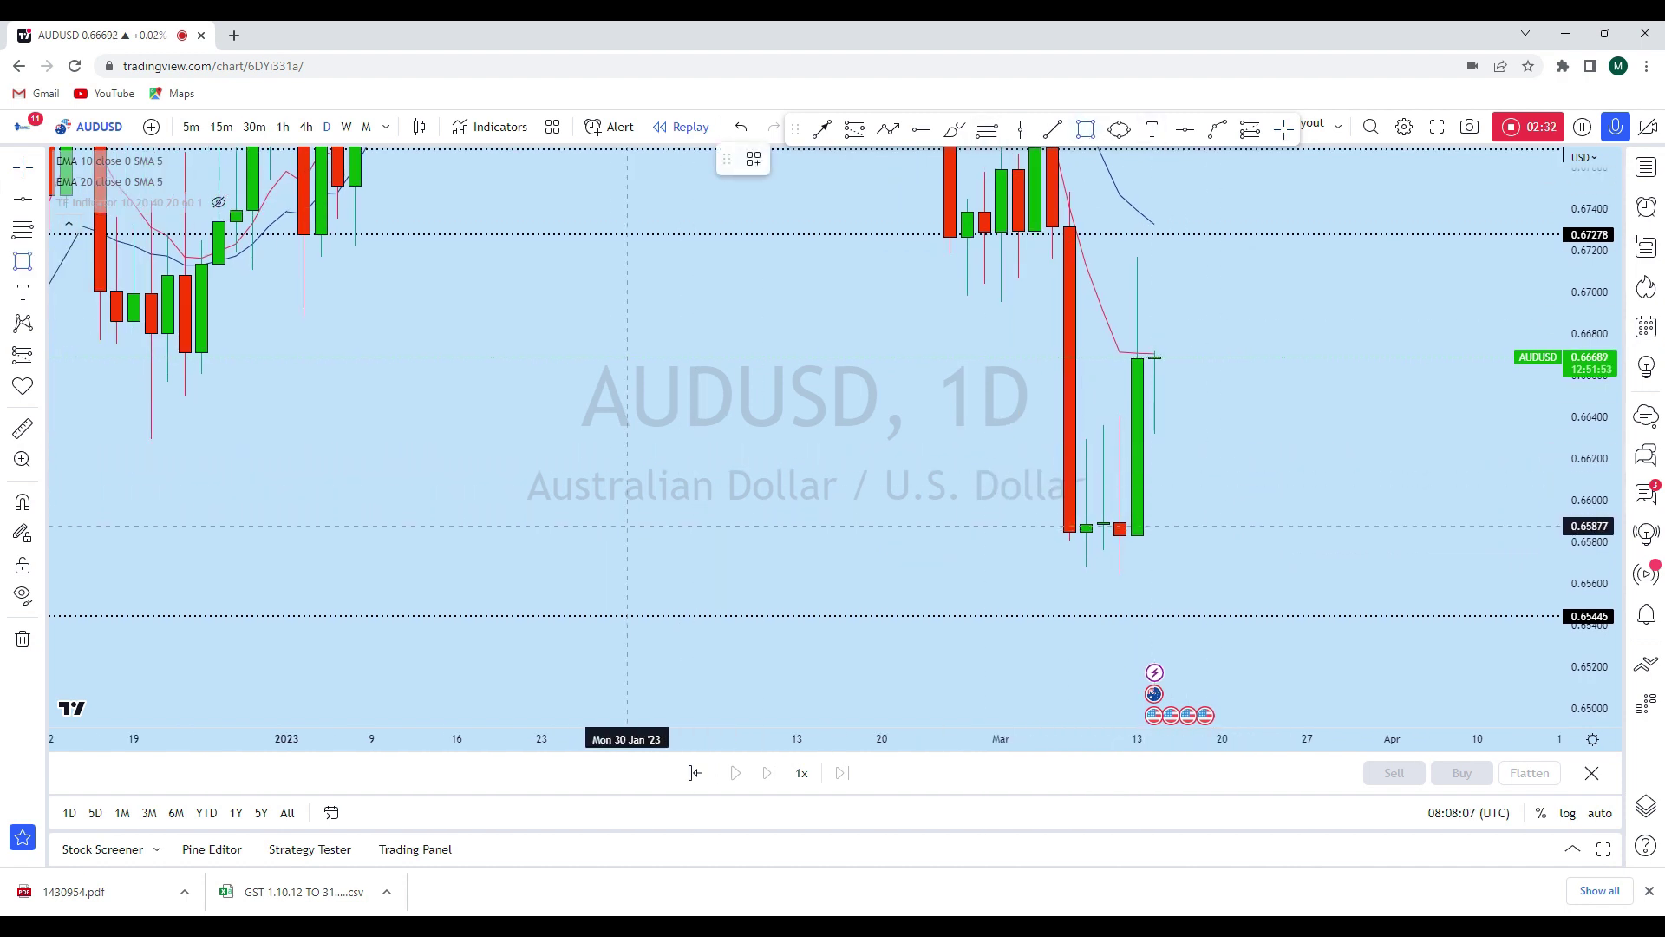
- Draw a thin zone rectangle from 26 Jan to 4 Apr, between about 0.65848 and 0.65894
mouse_move(592, 536)
left_mouse_down()
mouse_move(936, 503)
mouse_move(1410, 523)
left_mouse_up()
left_click(1410, 523)
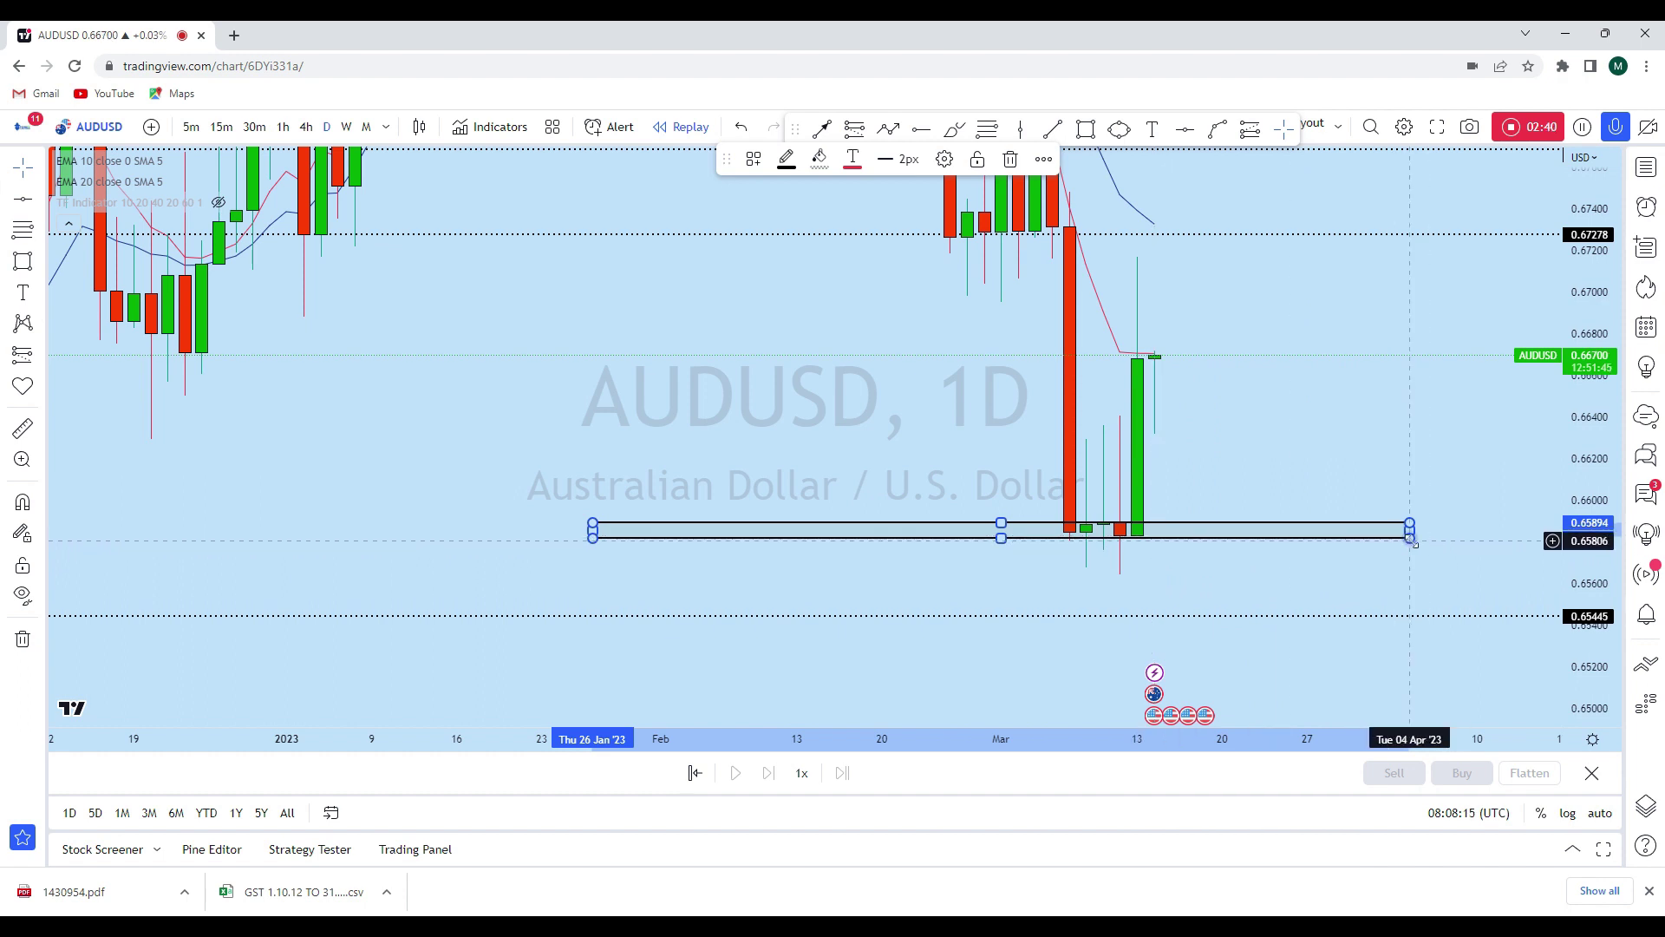
left_click_drag(1412, 539, 1412, 532)
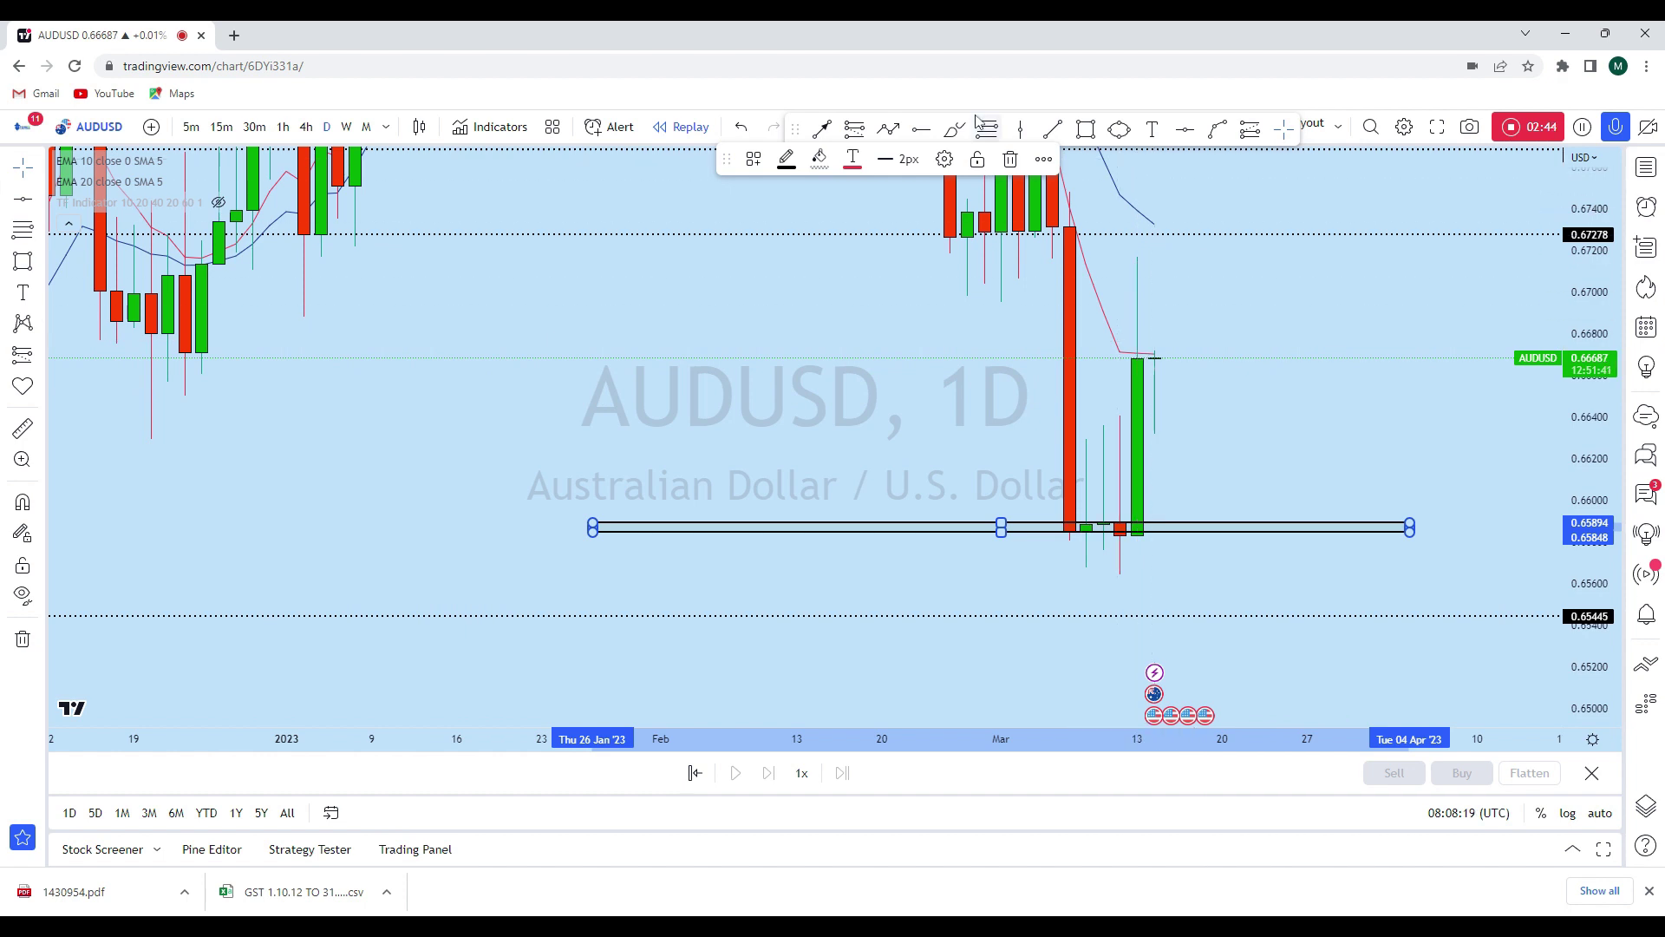
key("alt+b")
mouse_move(1171, 375)
left_mouse_down()
mouse_move(1149, 512)
mouse_move(1167, 368)
left_mouse_up()
mouse_move(1171, 269)
left_mouse_down()
mouse_move(1120, 259)
mouse_move(1156, 347)
mouse_move(1171, 278)
left_mouse_up()
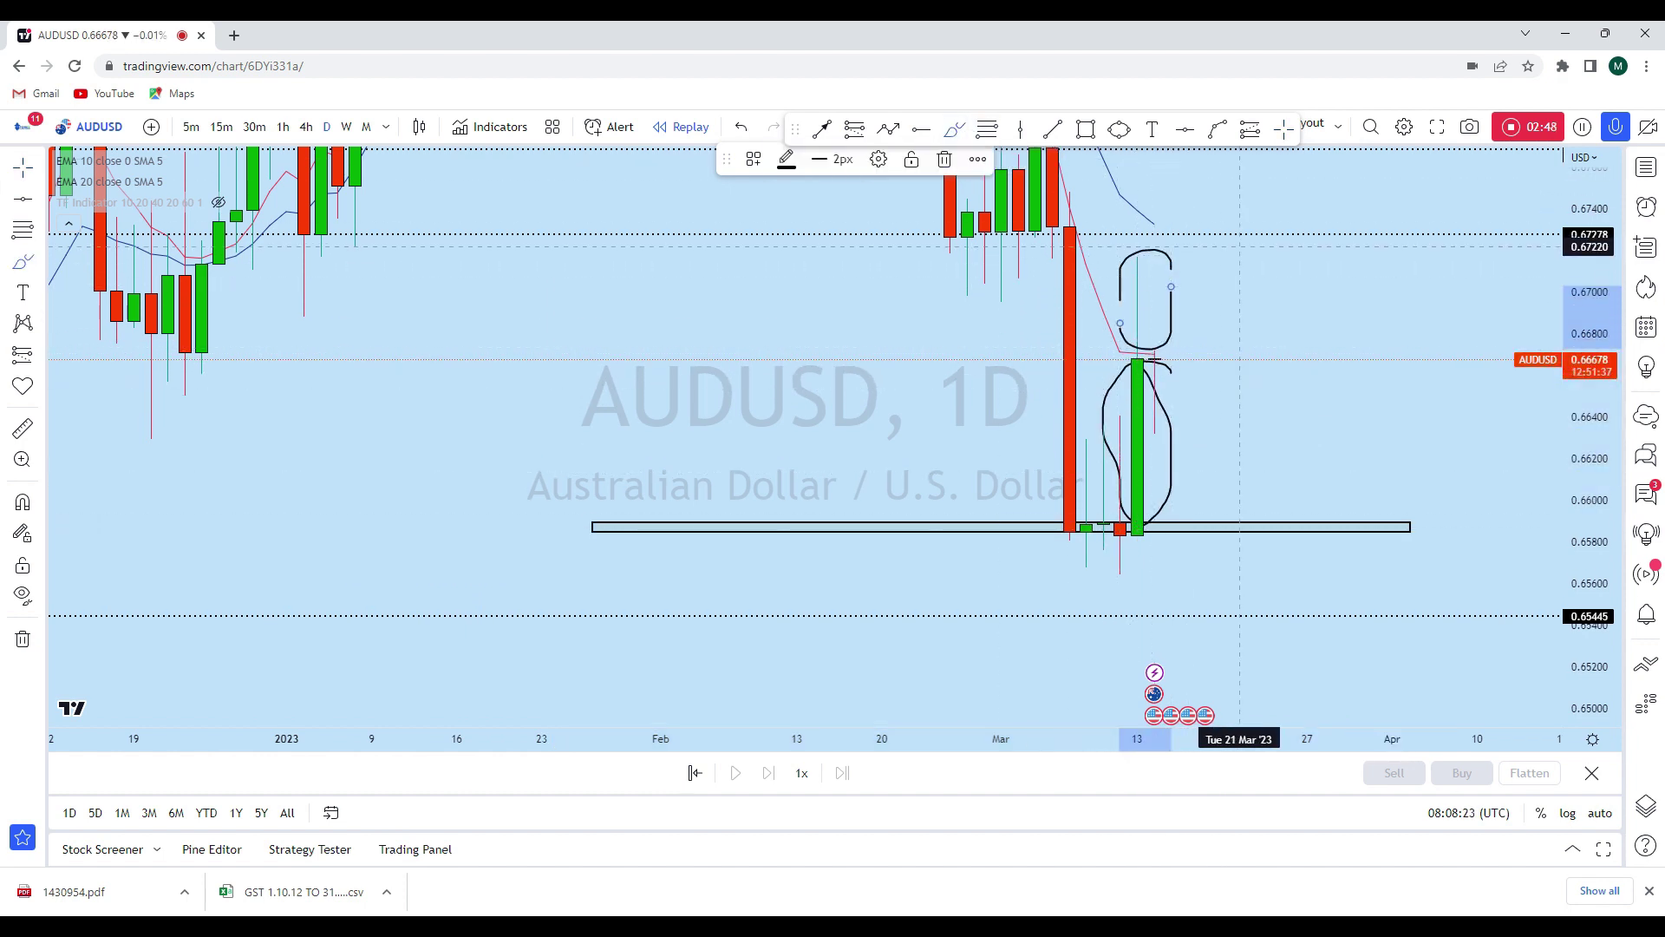
left_click(741, 128)
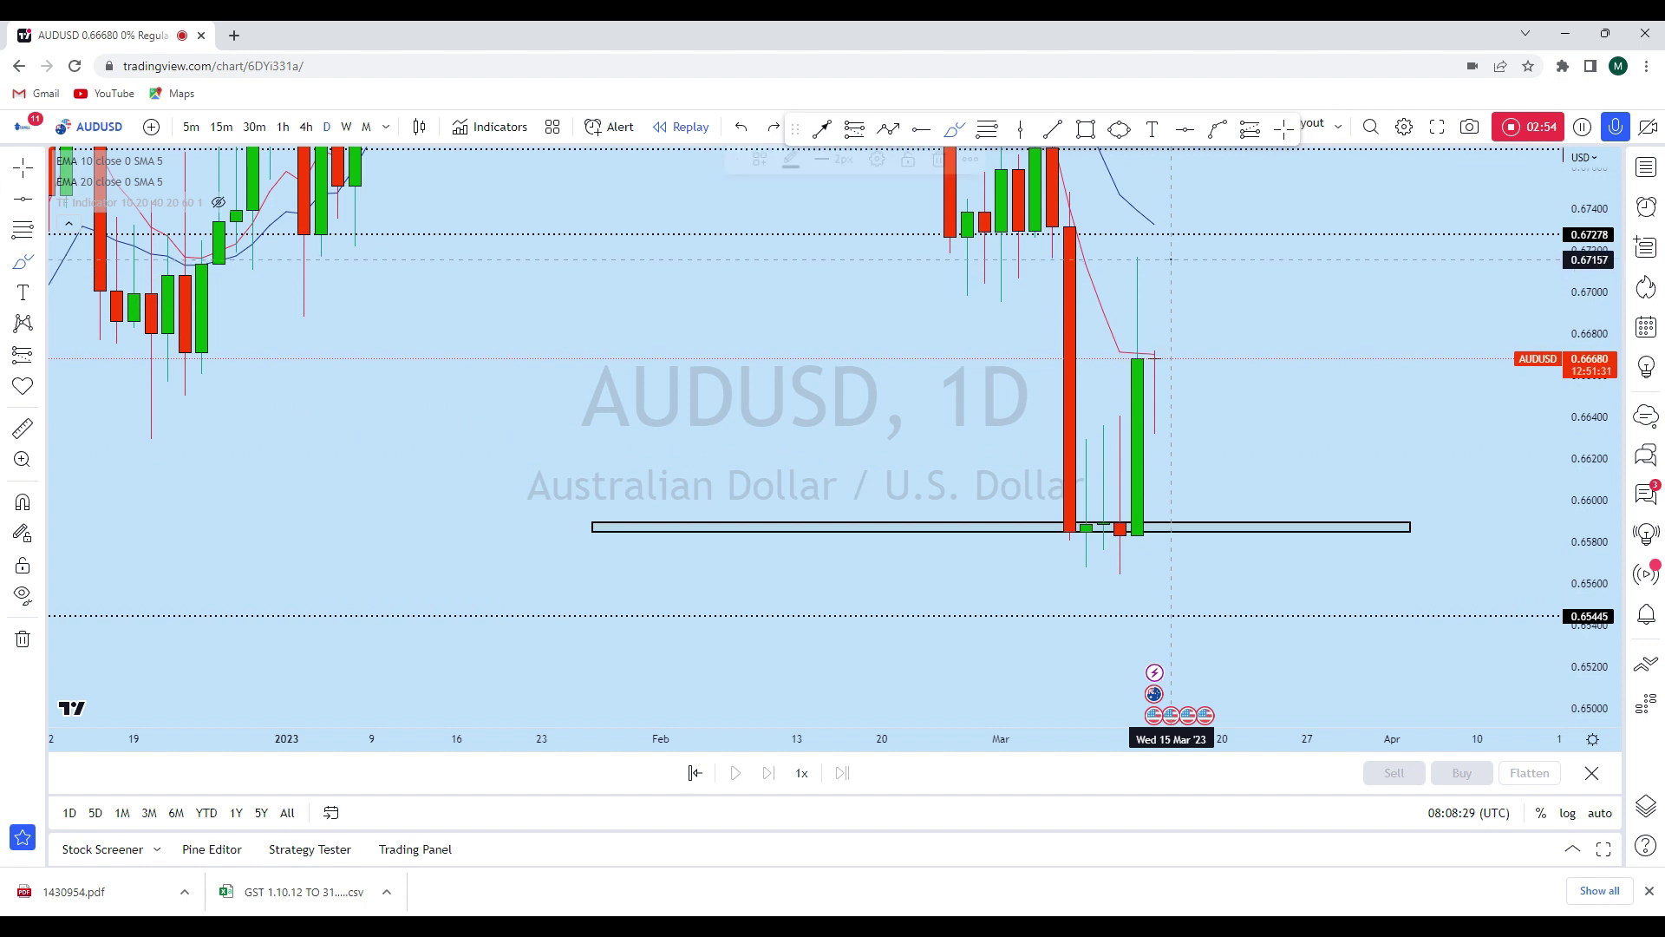
mouse_move(1169, 258)
left_mouse_down()
mouse_move(1134, 244)
mouse_move(1105, 279)
mouse_move(1155, 353)
mouse_move(1162, 260)
left_mouse_up()
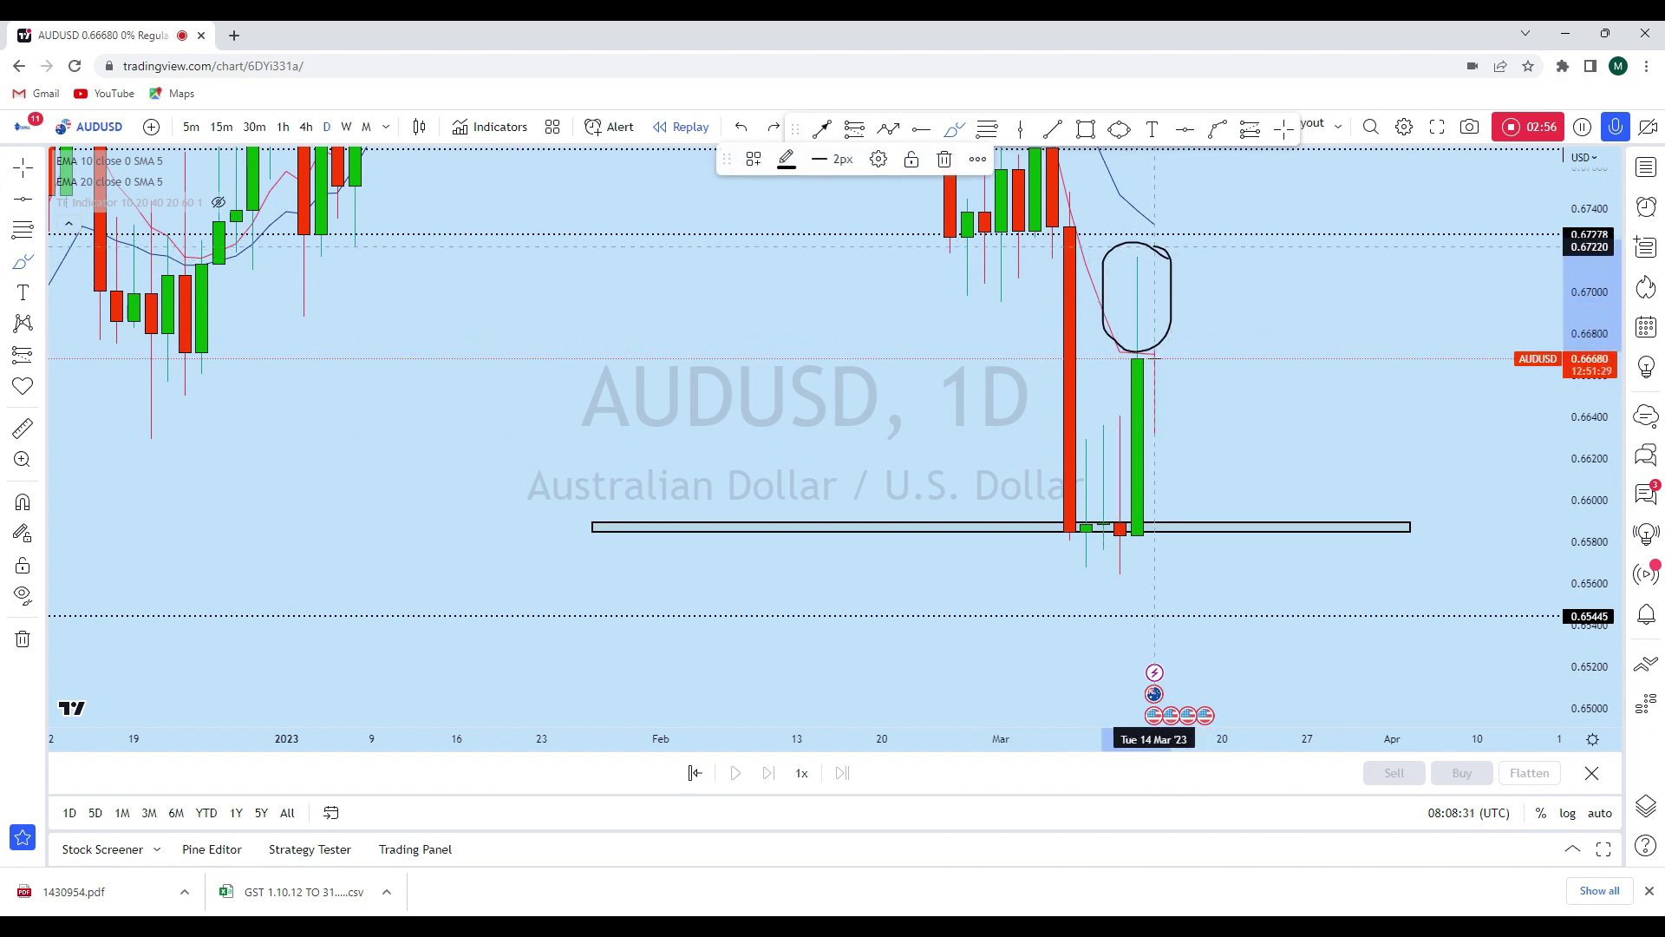
key("Delete")
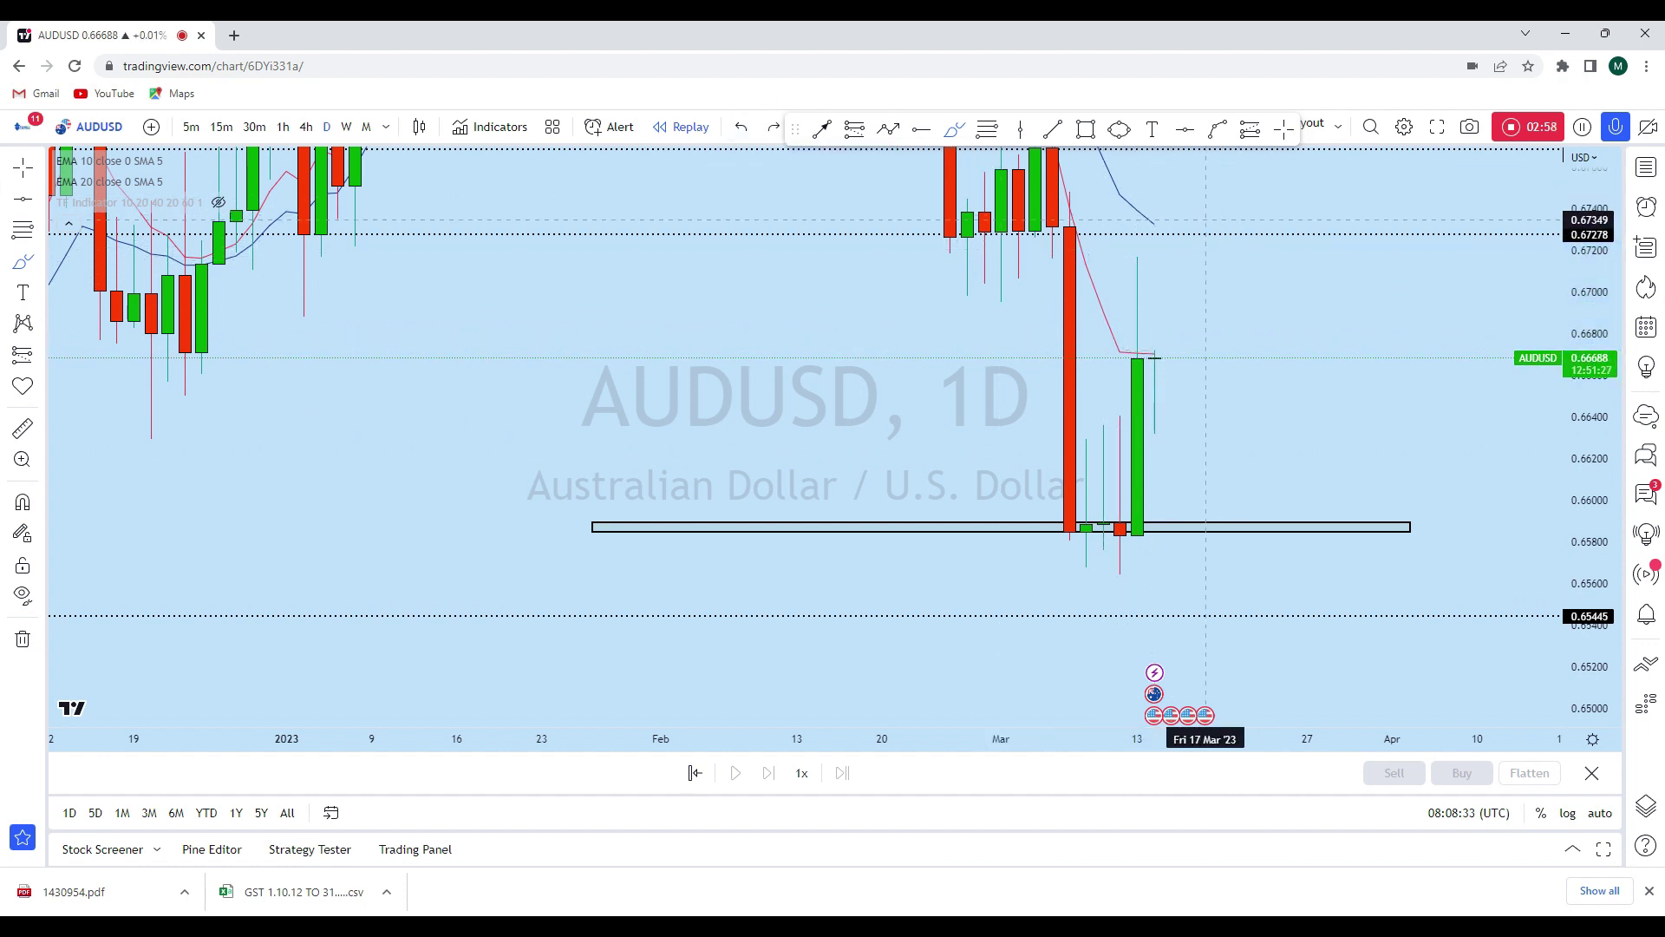
mouse_move(1190, 212)
left_mouse_down()
mouse_move(1133, 213)
mouse_move(1201, 219)
mouse_move(1171, 227)
left_mouse_up()
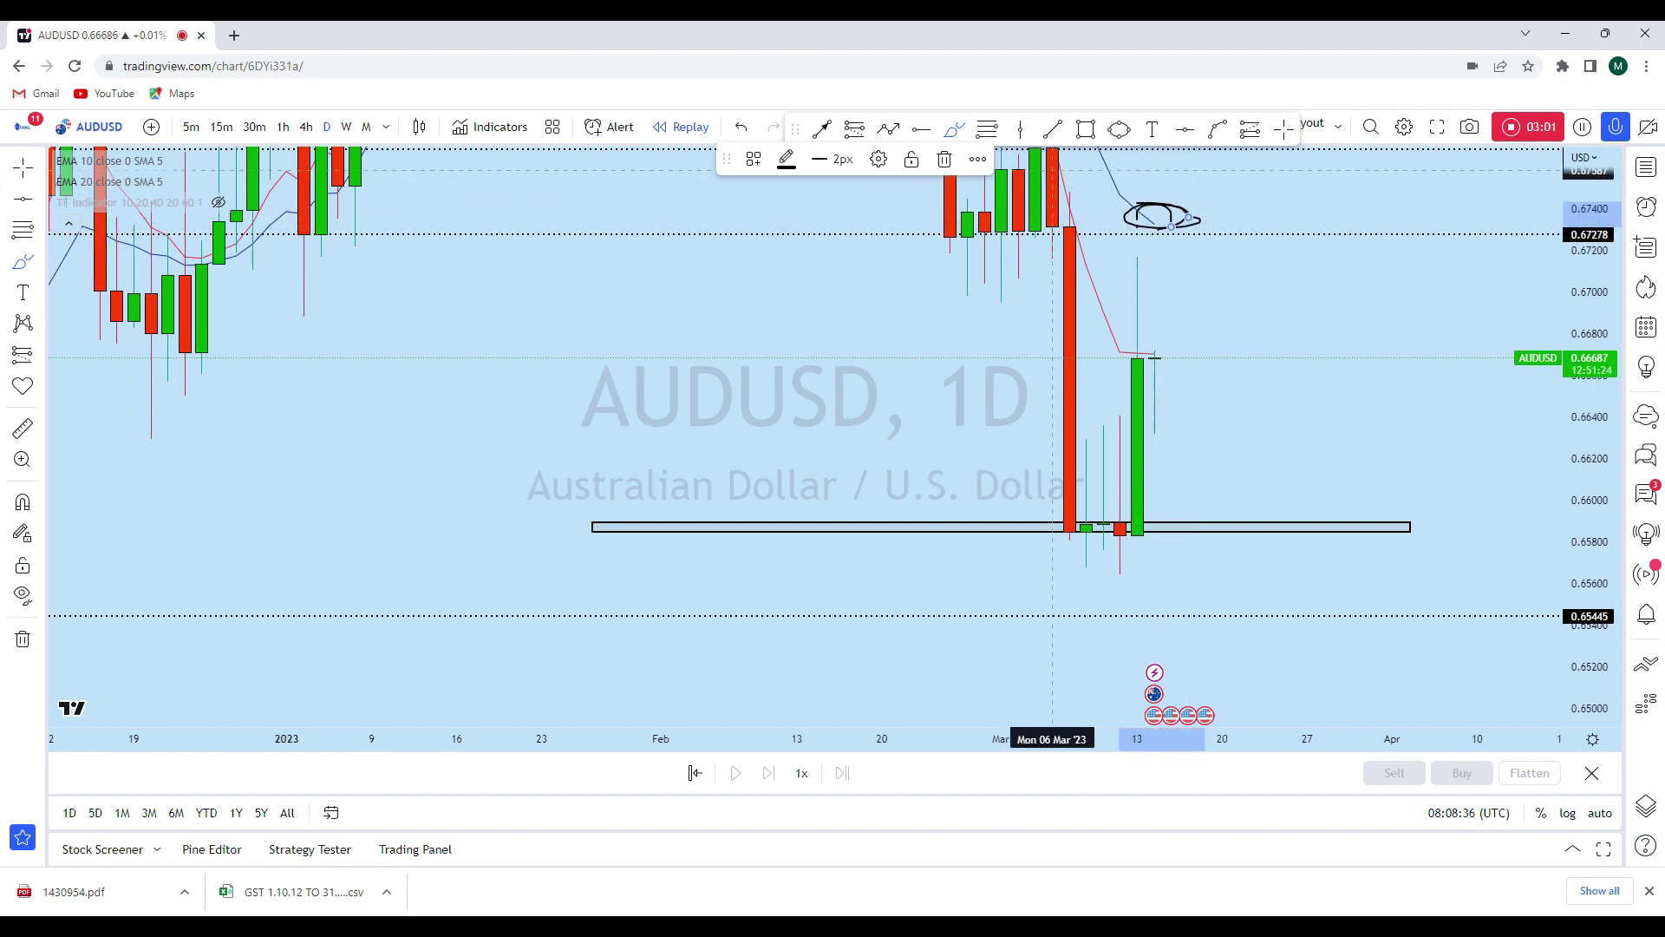
left_click(746, 128)
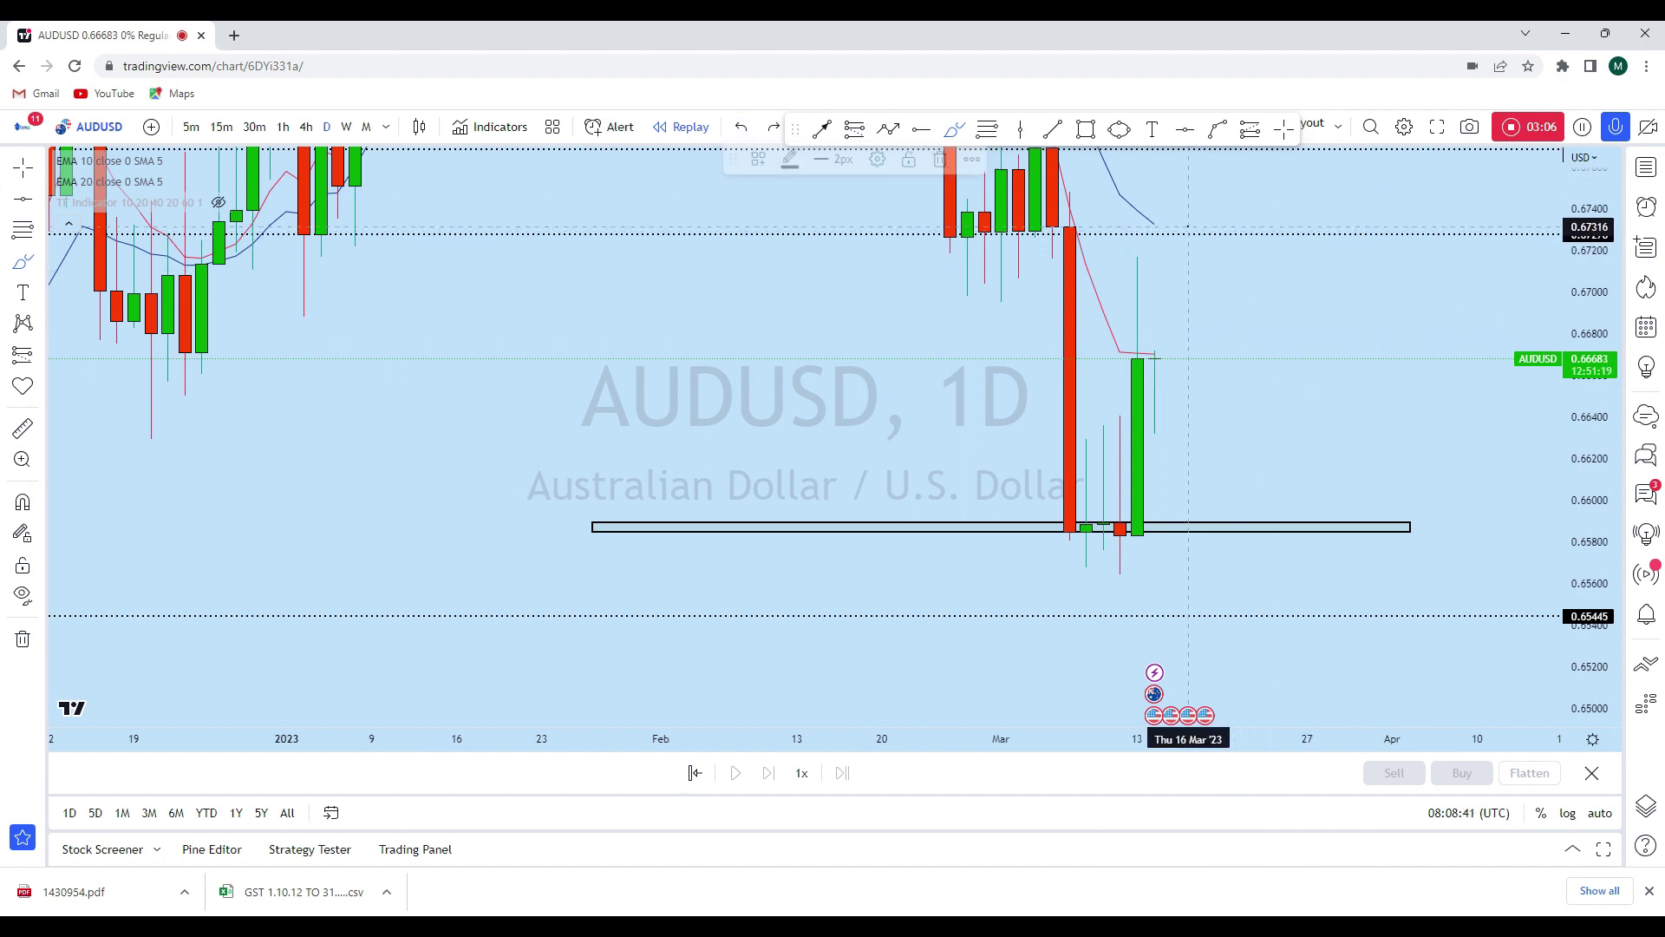
mouse_move(1189, 225)
left_mouse_down()
mouse_move(1132, 229)
mouse_move(1155, 217)
left_mouse_up()
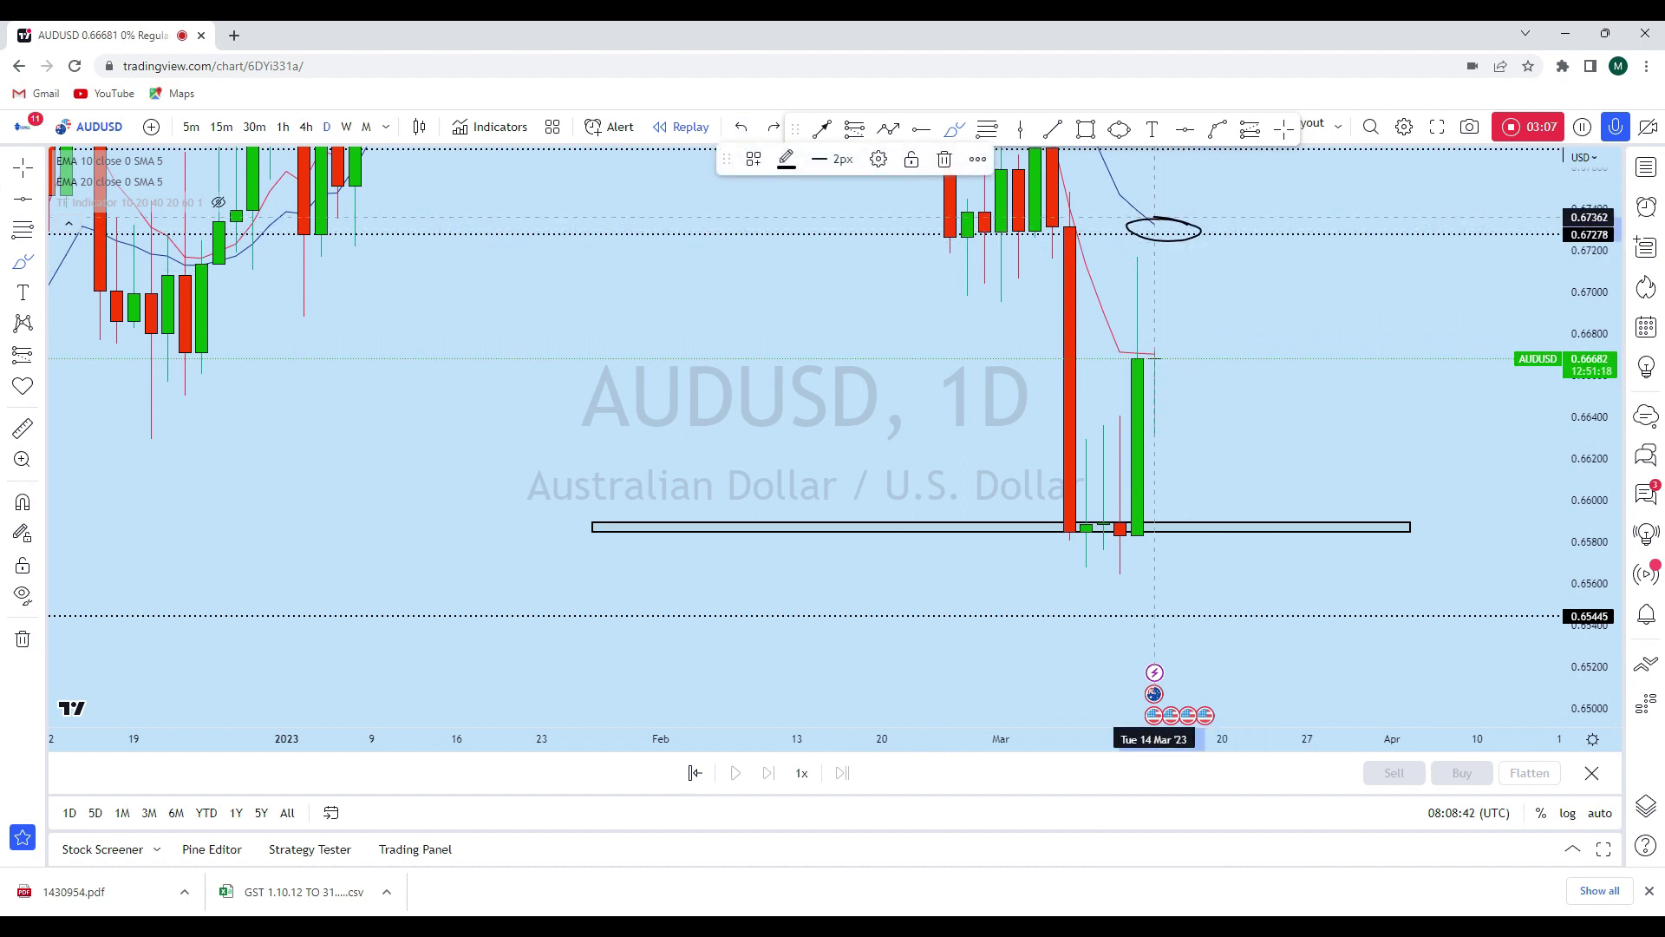
left_click(742, 129)
mouse_move(1154, 356)
left_mouse_down()
mouse_move(1168, 363)
mouse_move(1188, 234)
left_mouse_up()
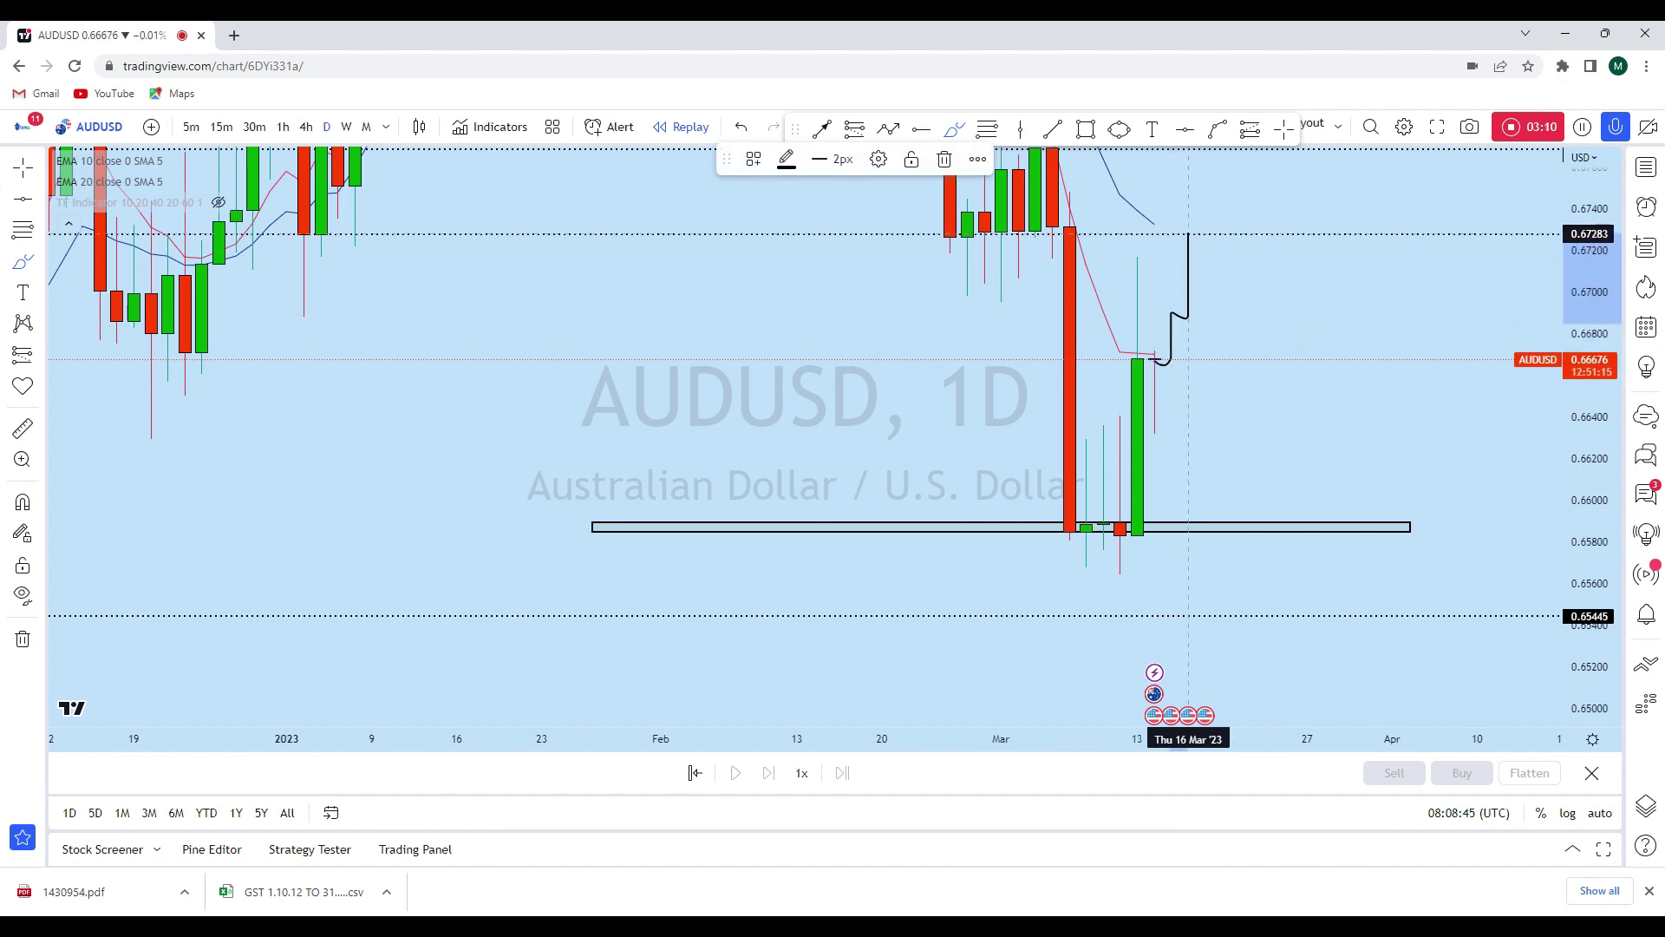
left_click(740, 128)
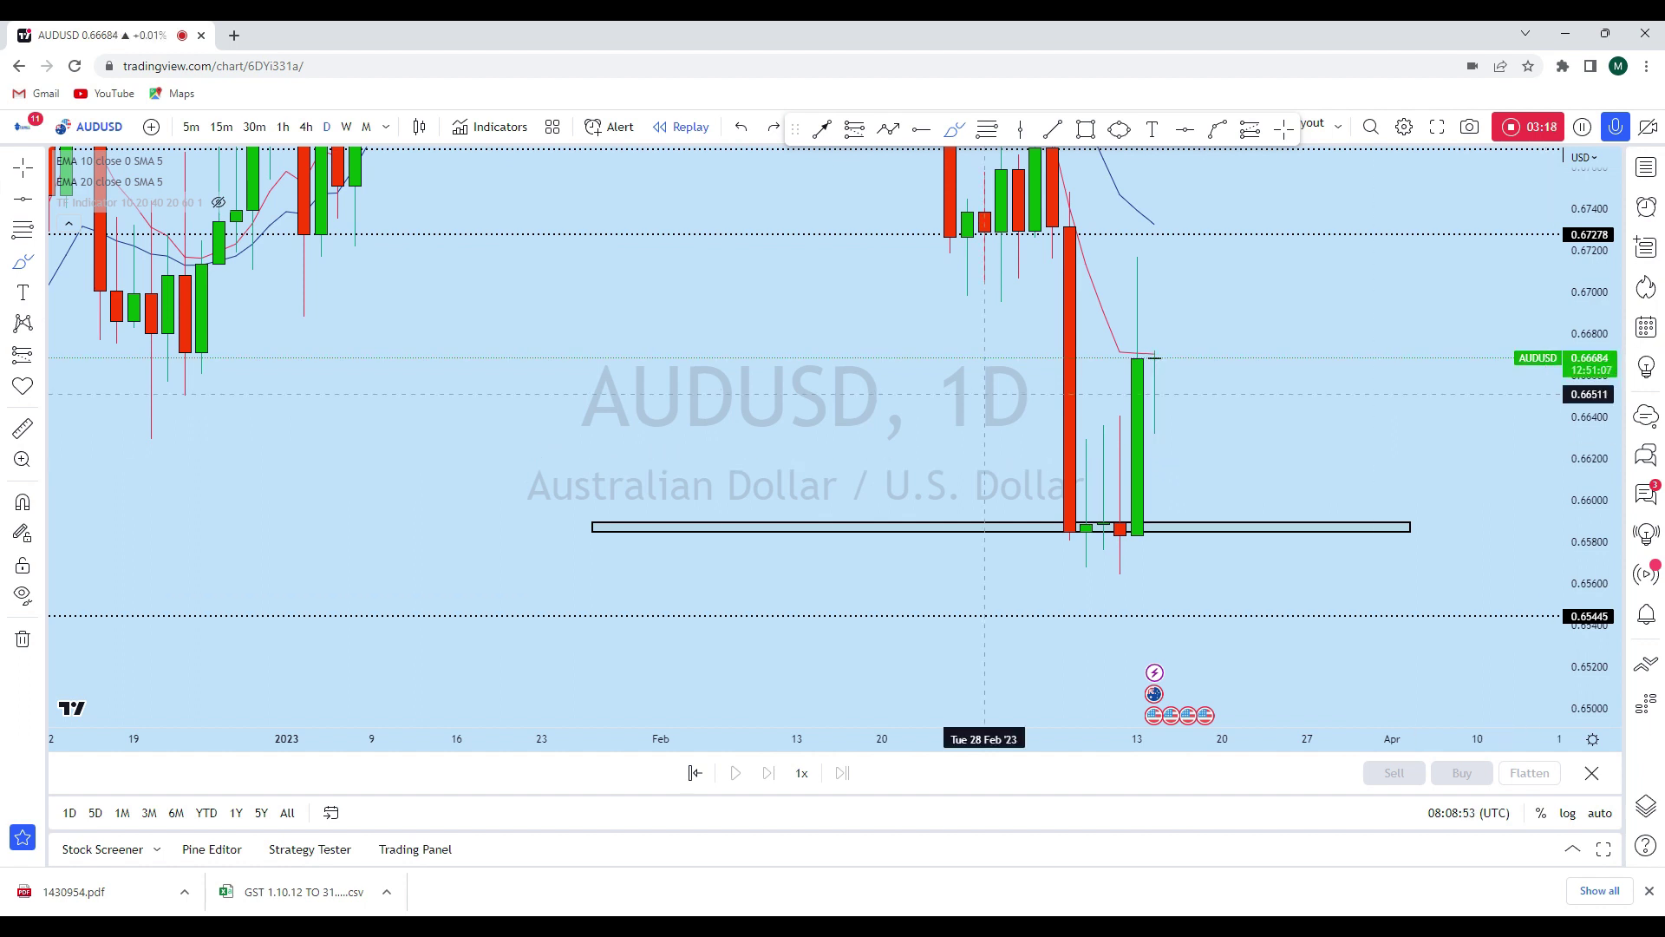
- Switch to 4-hour candles, then sketch and undo freehand loops near the 0.658 zone
left_click(307, 129)
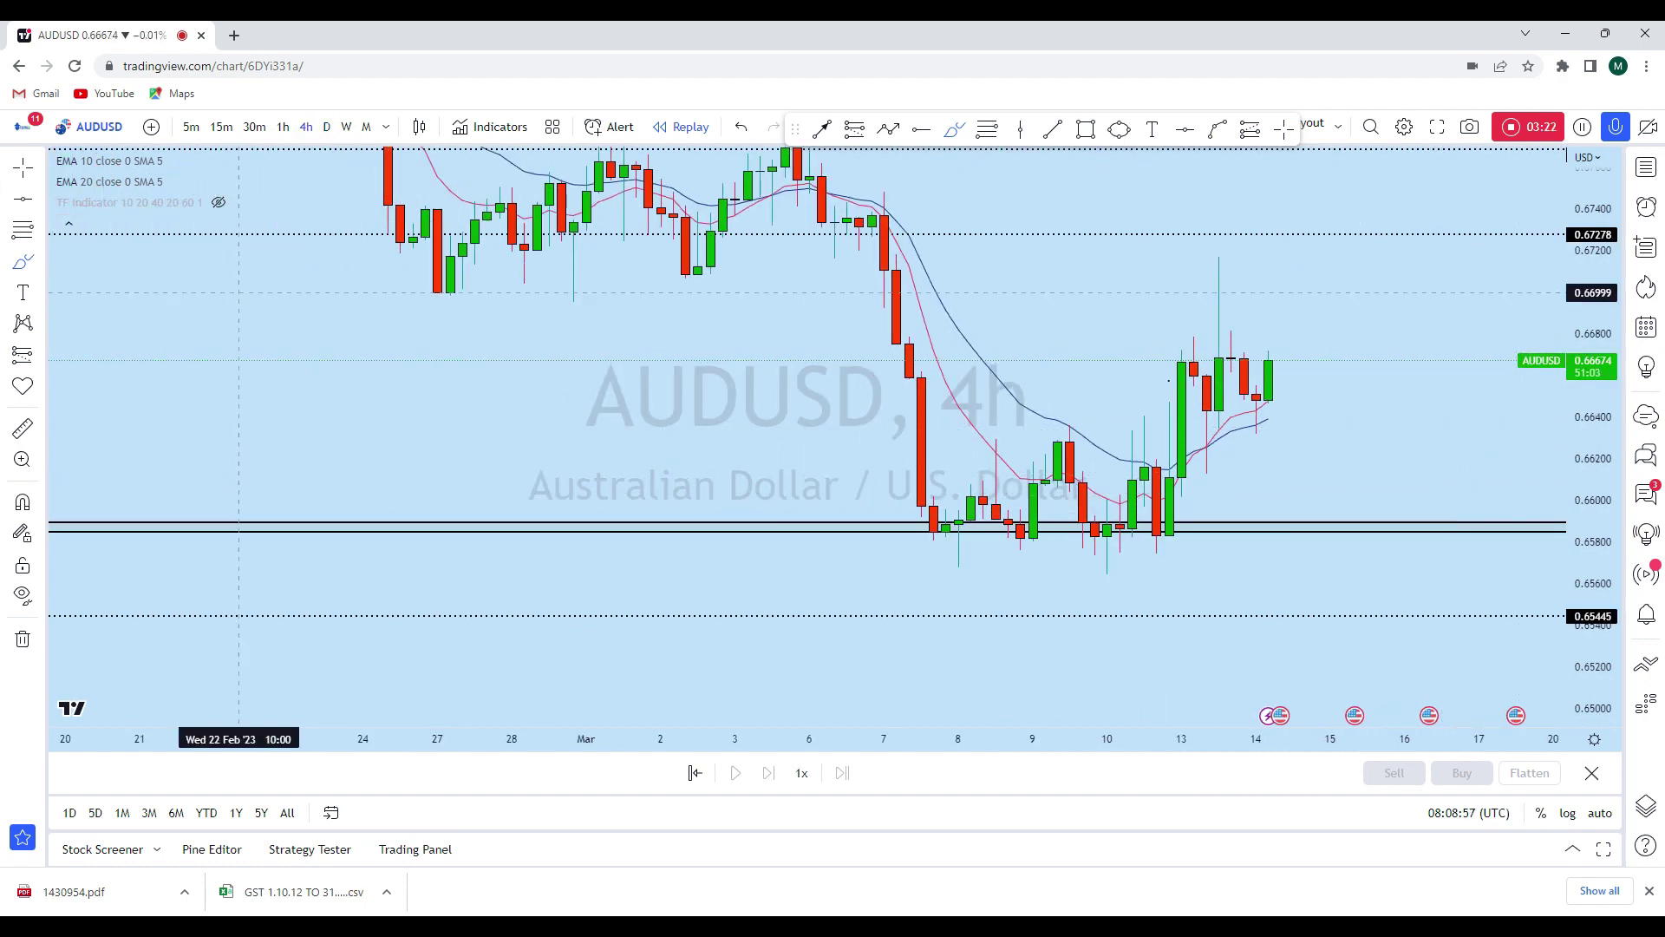
left_click_drag(1368, 299, 1158, 242)
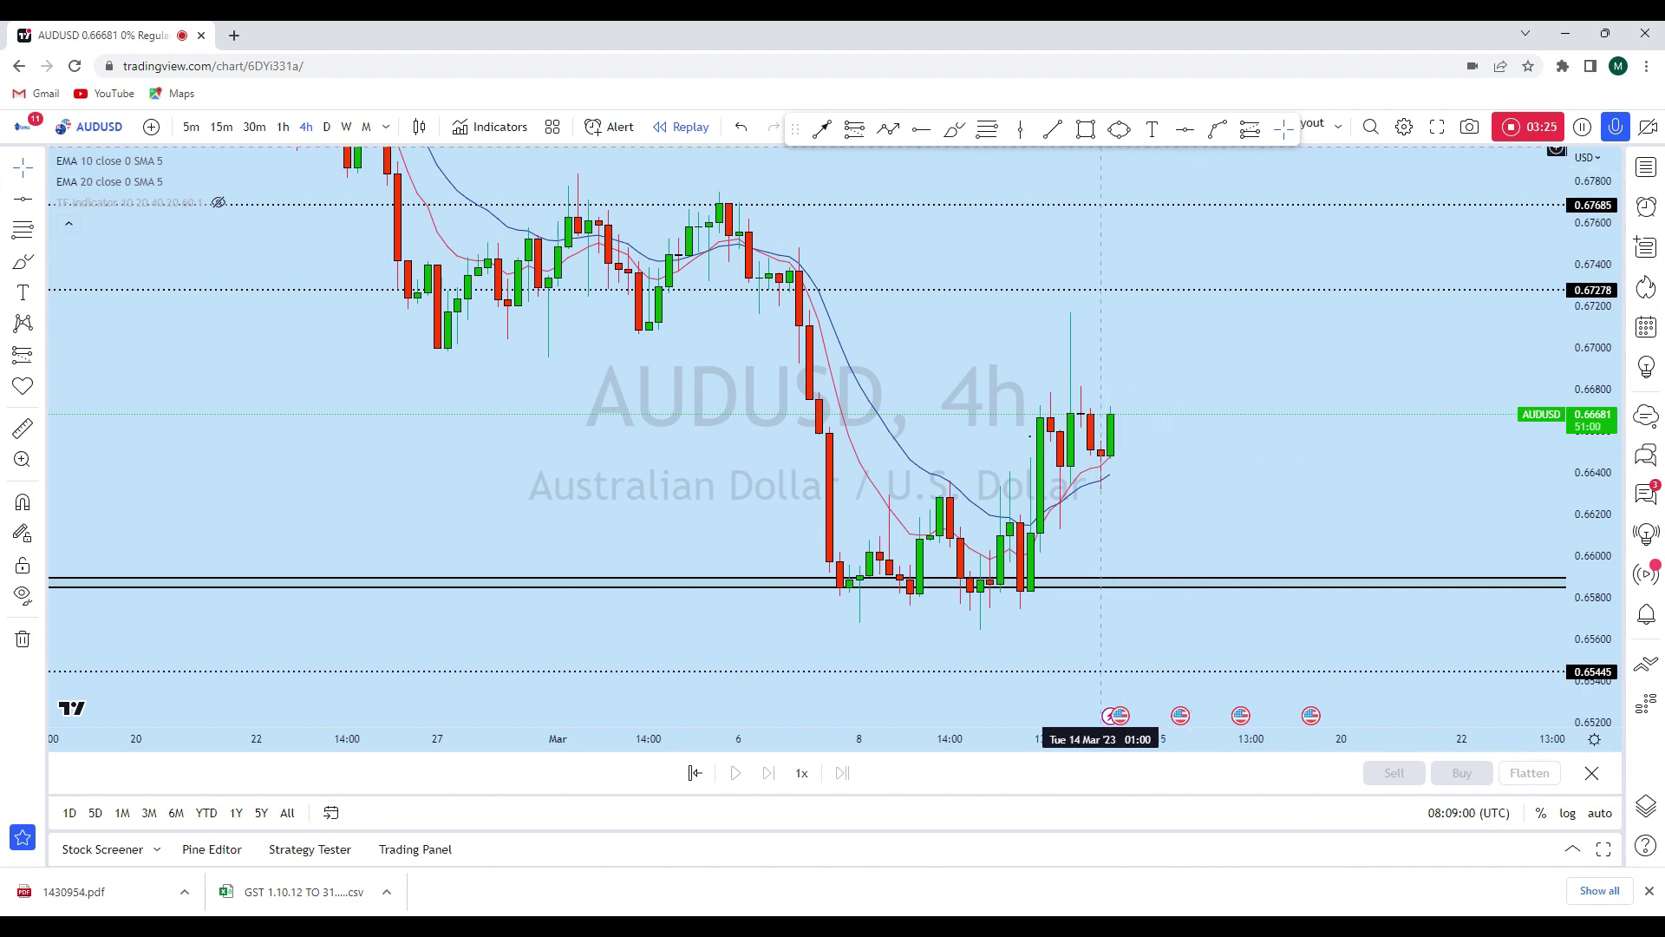
left_click(954, 130)
mouse_move(1036, 604)
left_mouse_down()
mouse_move(1000, 591)
mouse_move(1000, 608)
left_mouse_up()
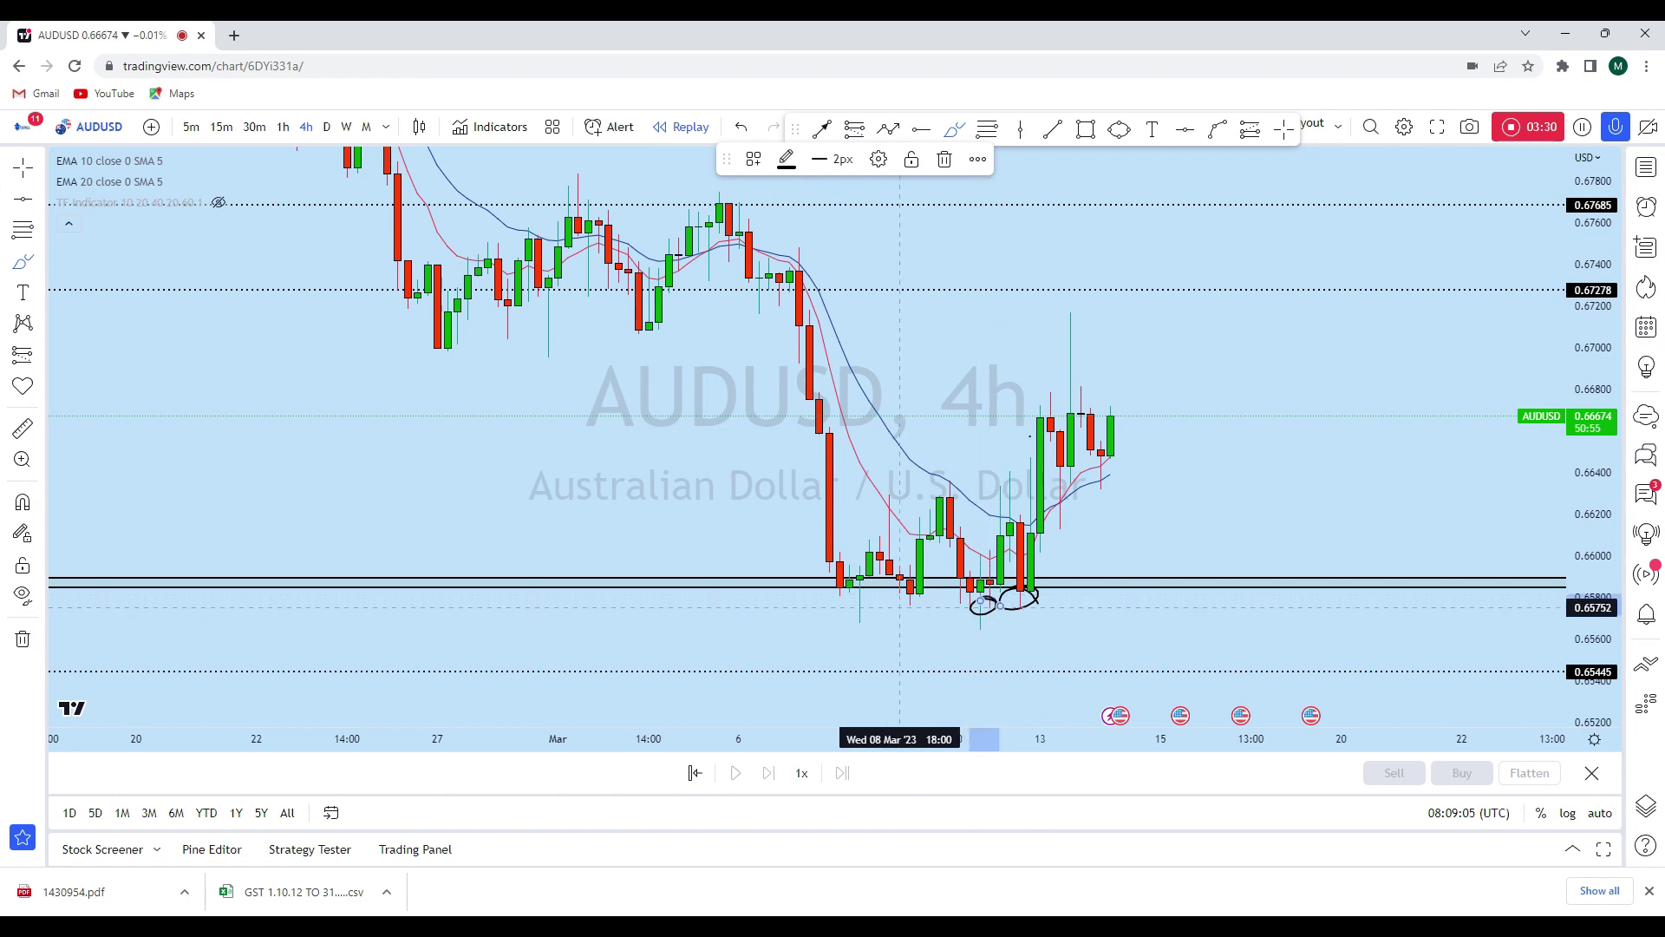
mouse_move(876, 609)
left_mouse_down()
mouse_move(867, 623)
mouse_move(855, 610)
mouse_move(954, 588)
mouse_move(1110, 357)
left_mouse_up()
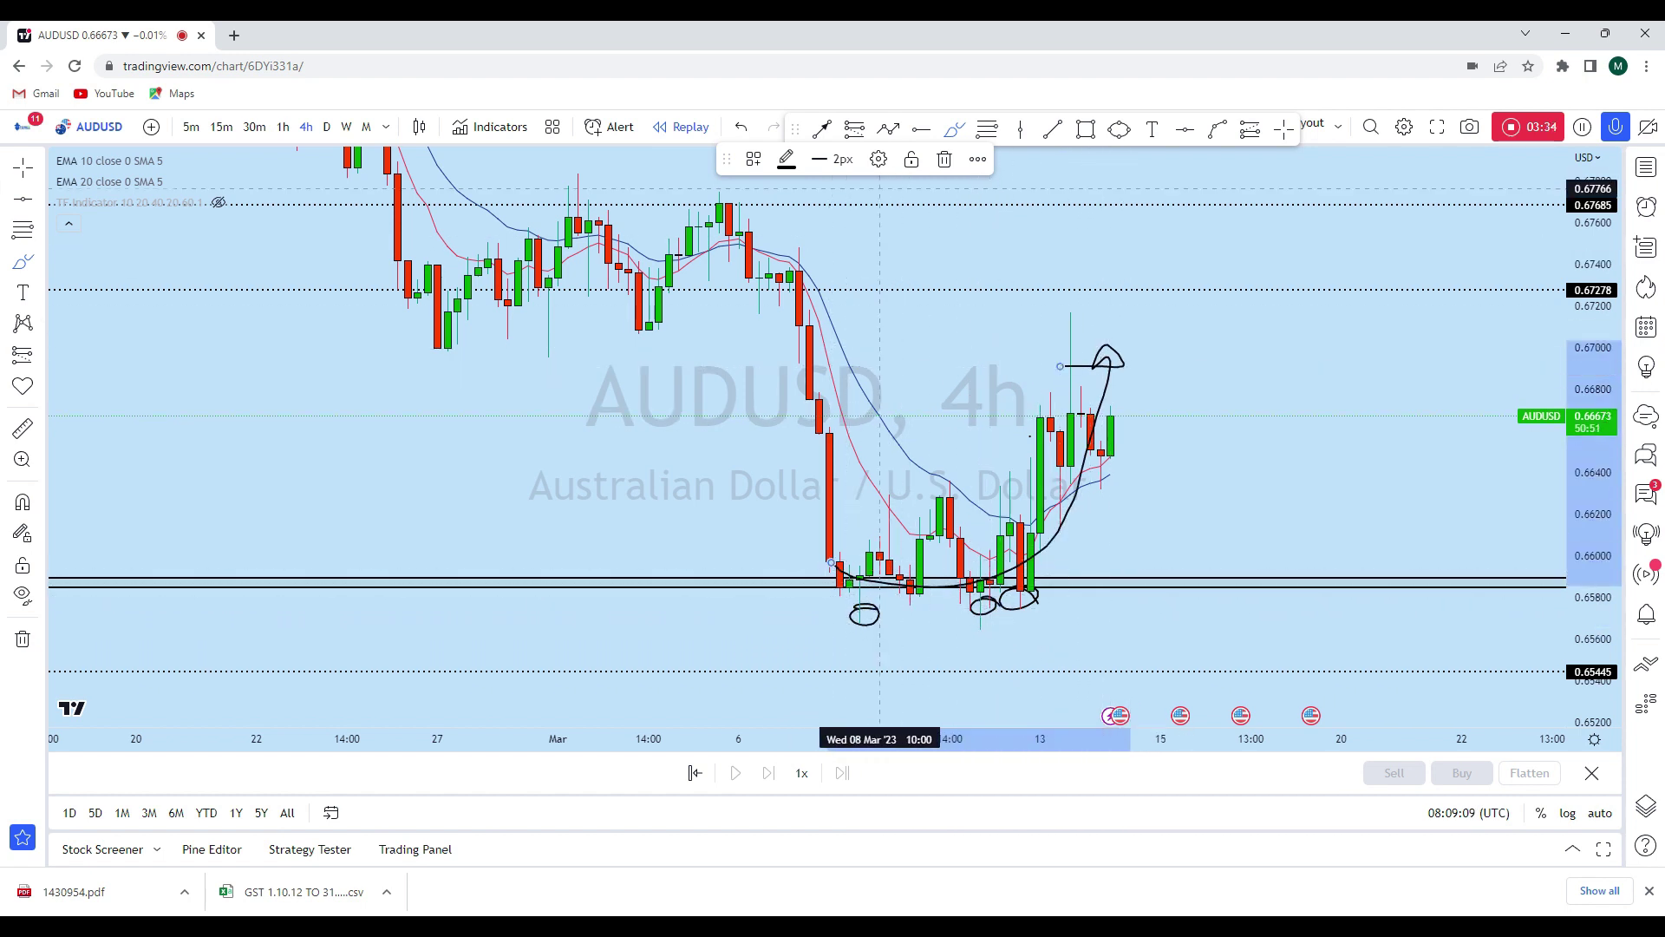
left_click(741, 127)
left_click(741, 127)
left_click(742, 127)
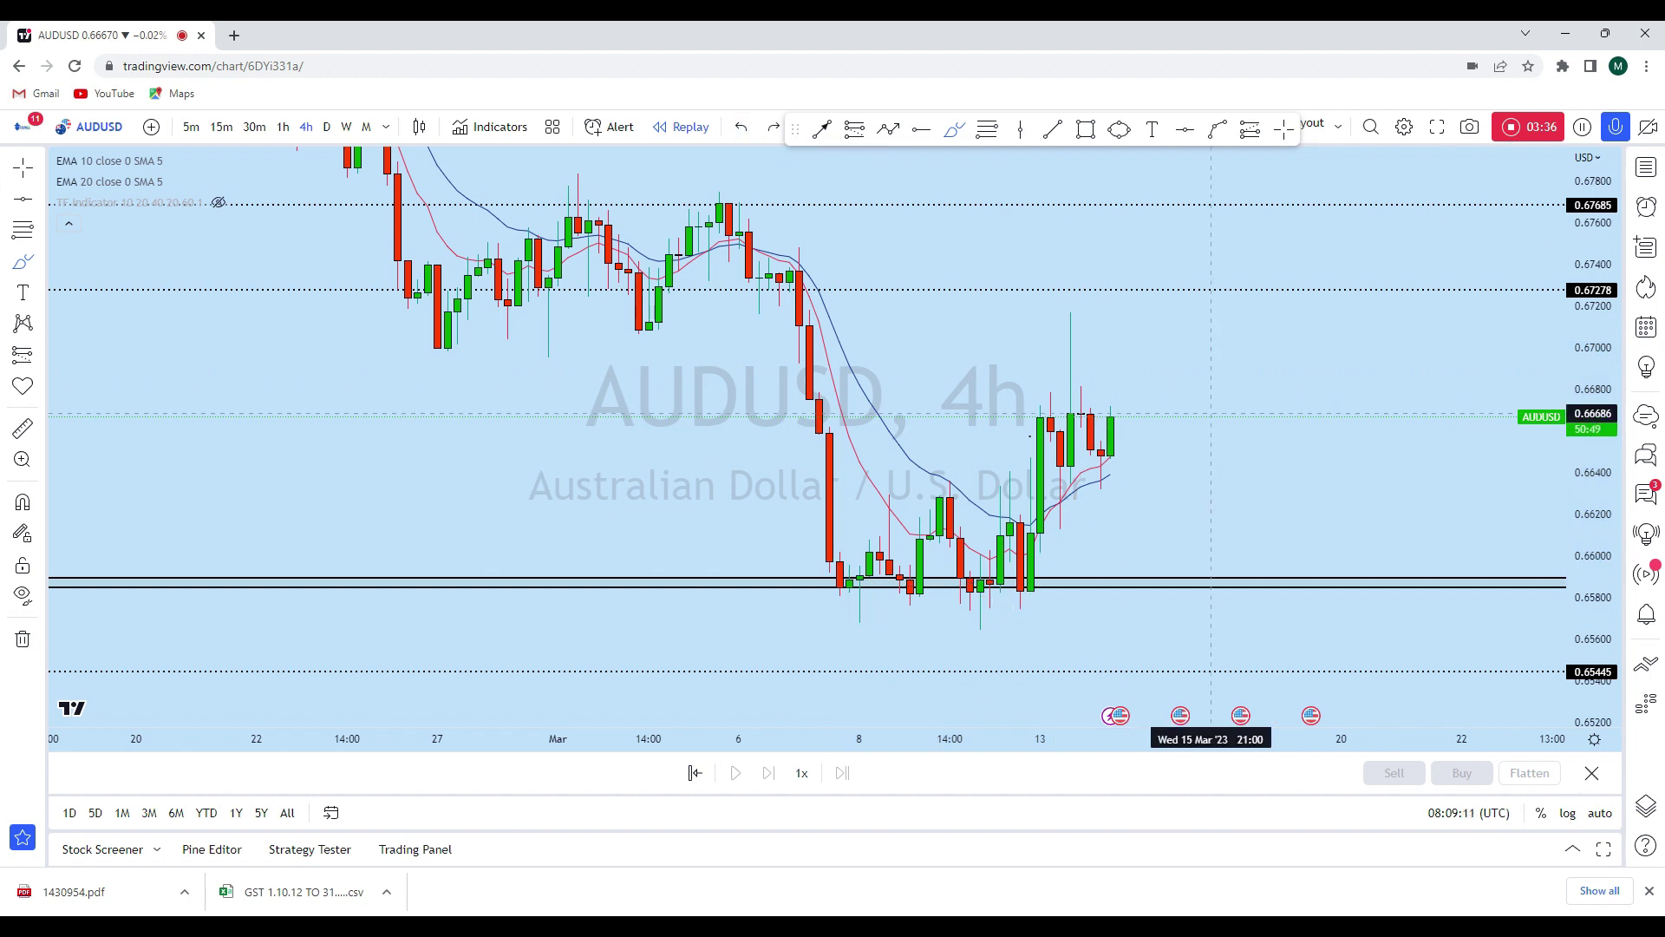
scroll(1064, 473, "up", 2)
left_click_drag(1040, 467, 1022, 449)
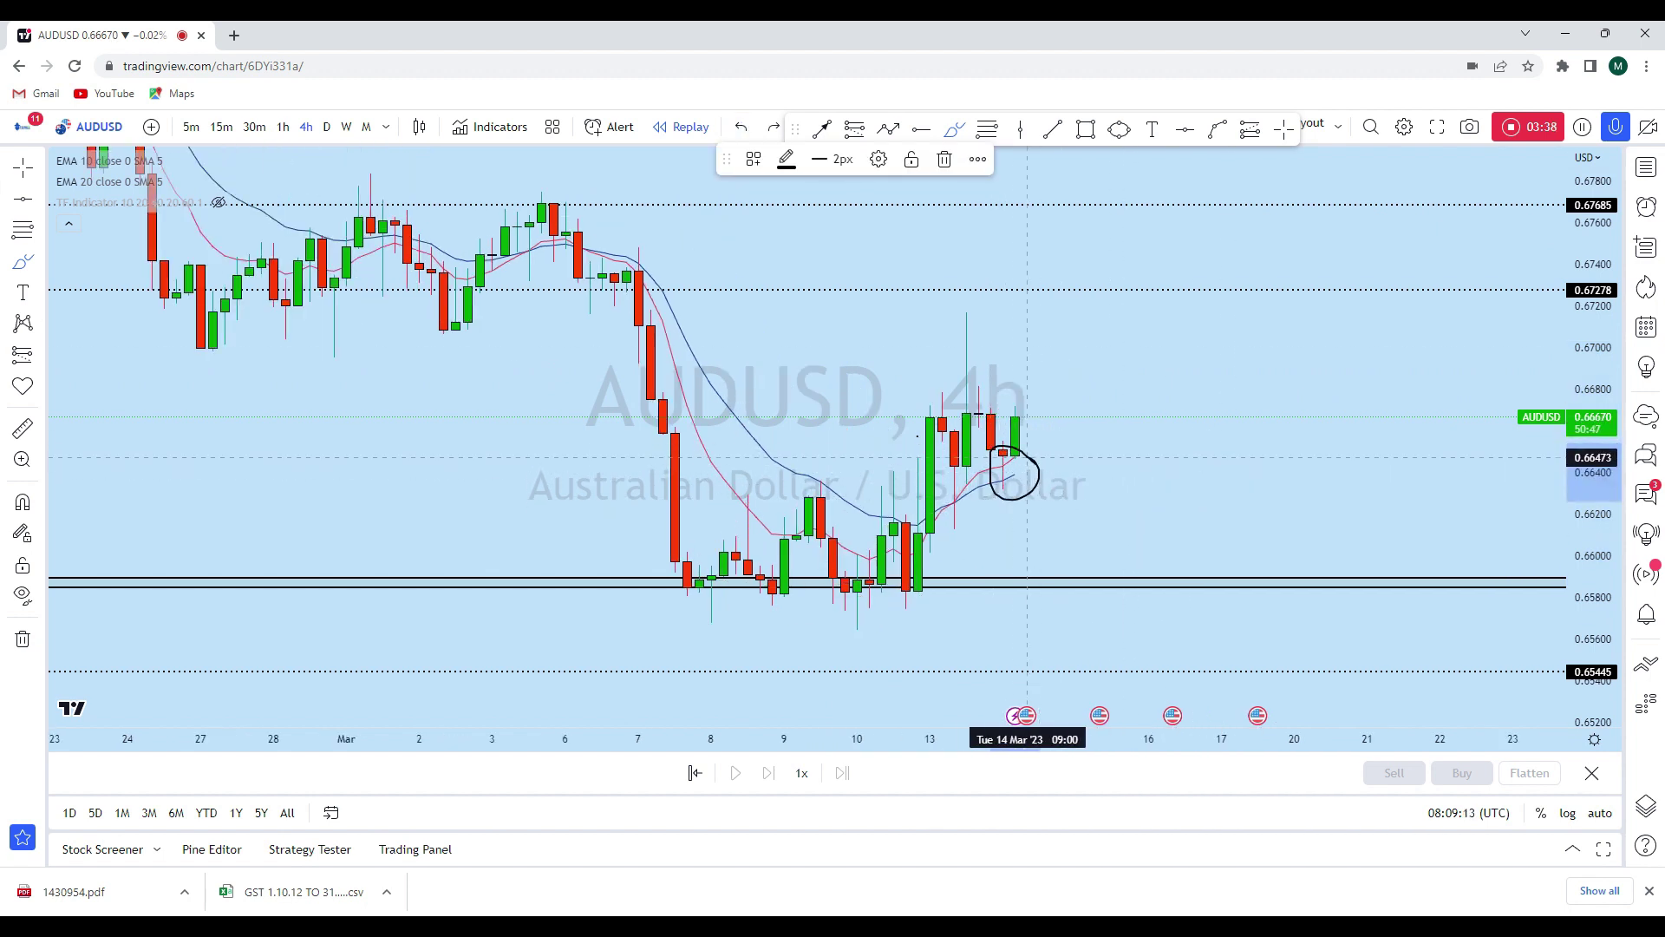
left_click(742, 127)
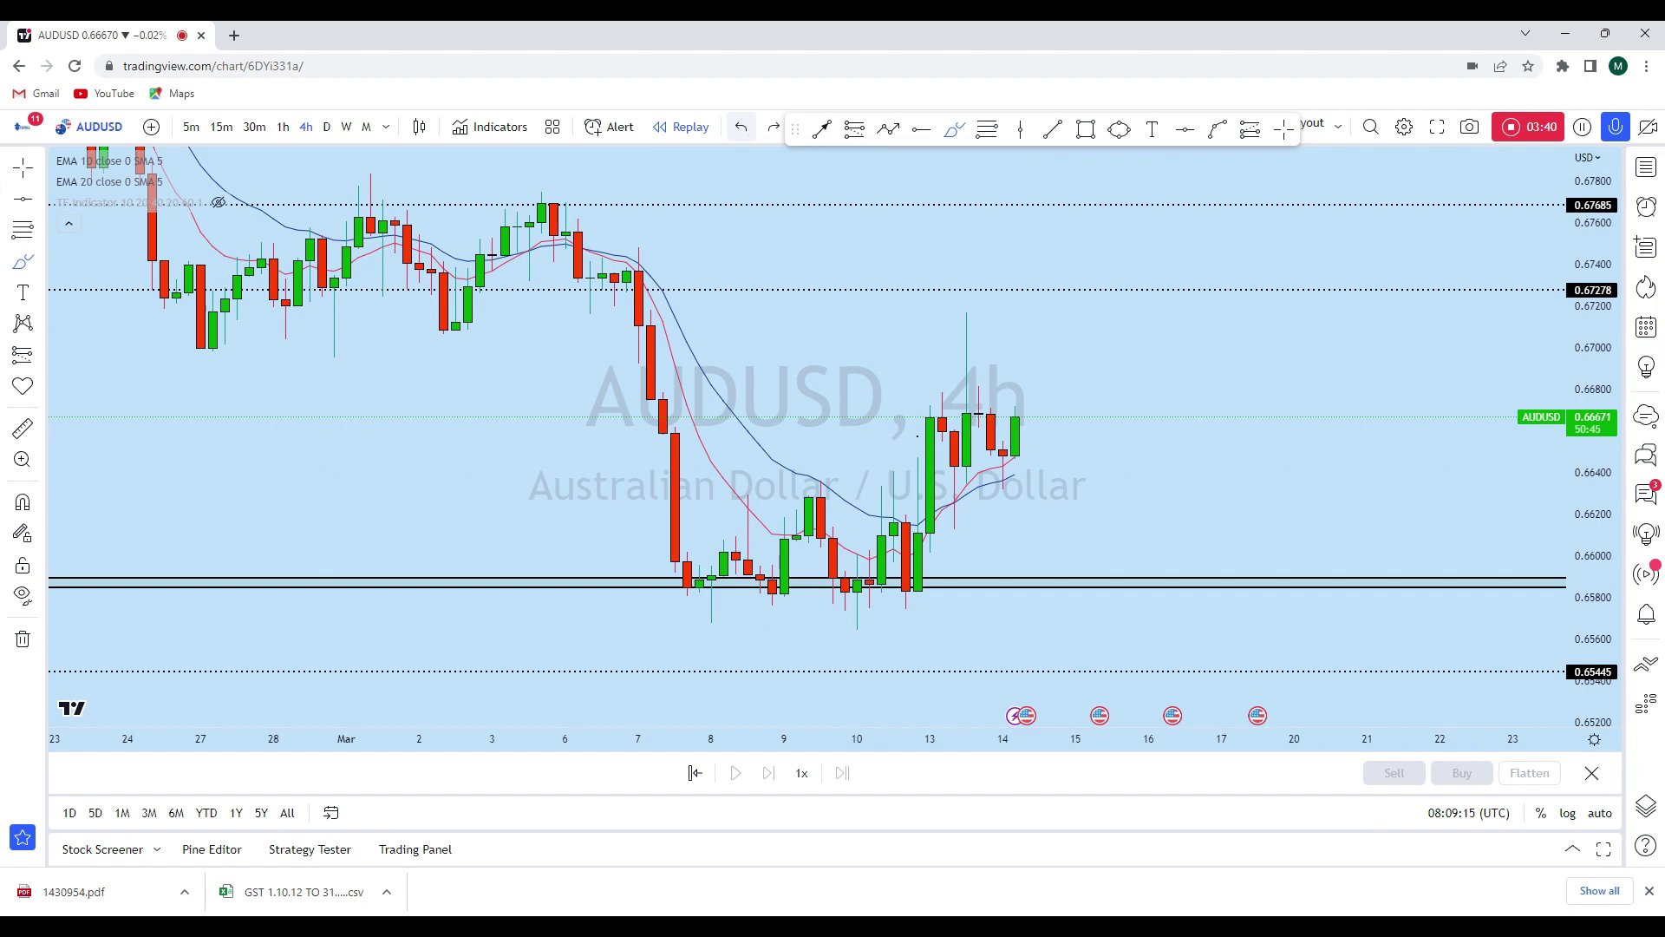
- Show the TF Indicator signals, then hide them again
left_click(219, 203)
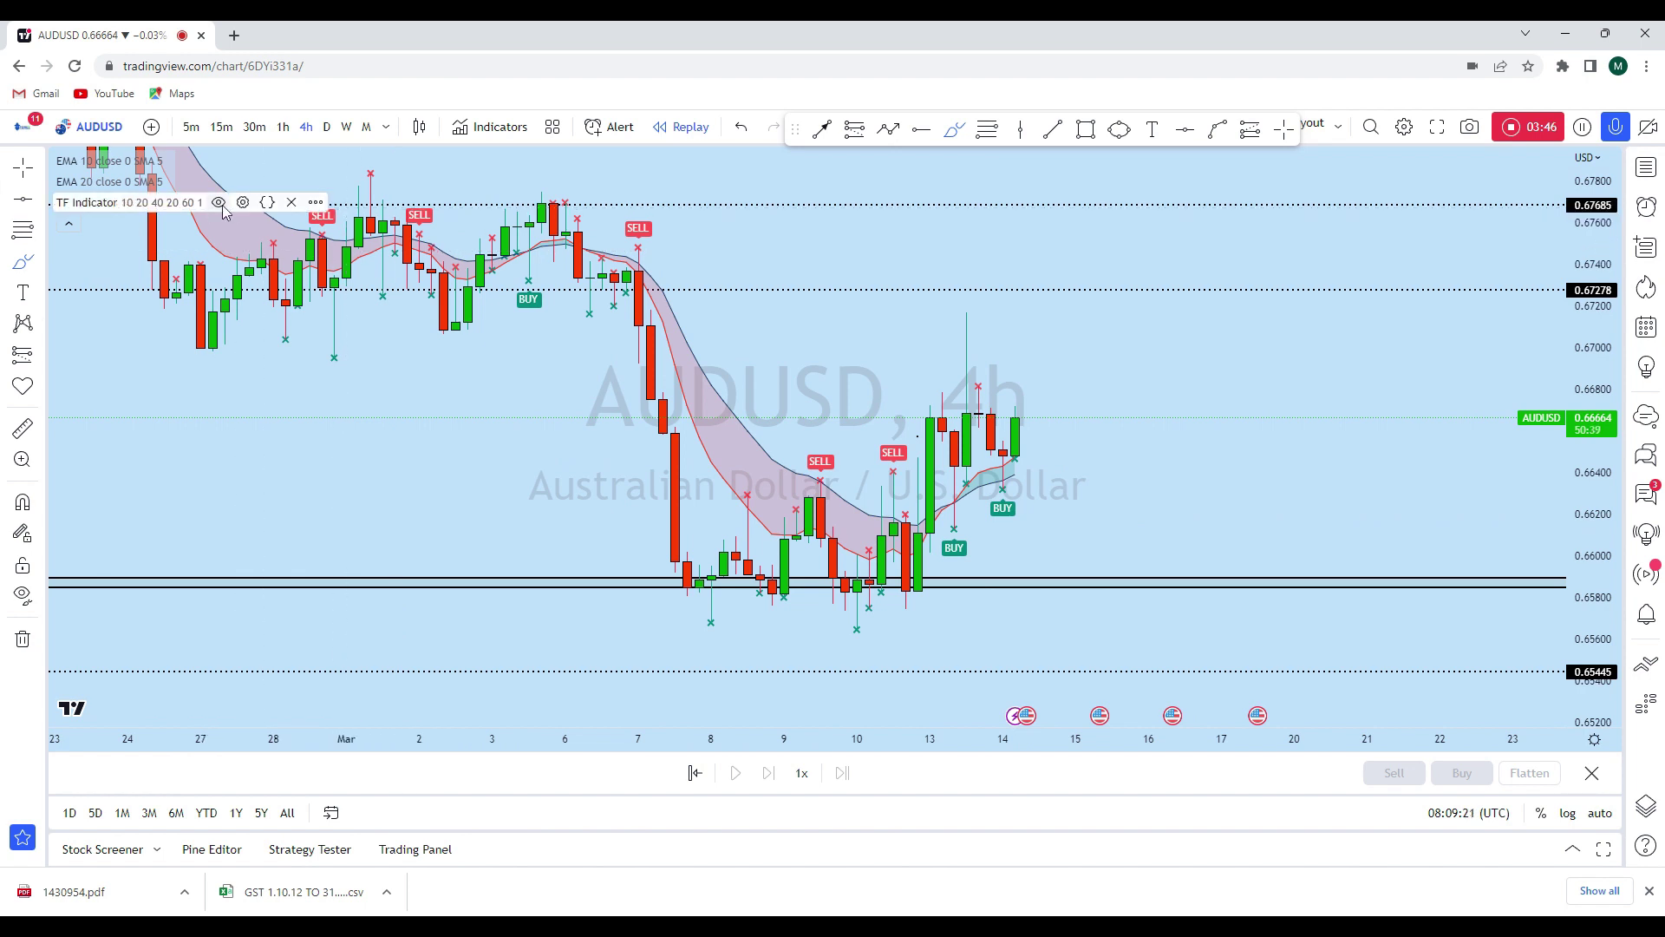
left_click(219, 204)
scroll(958, 534, "up", 2)
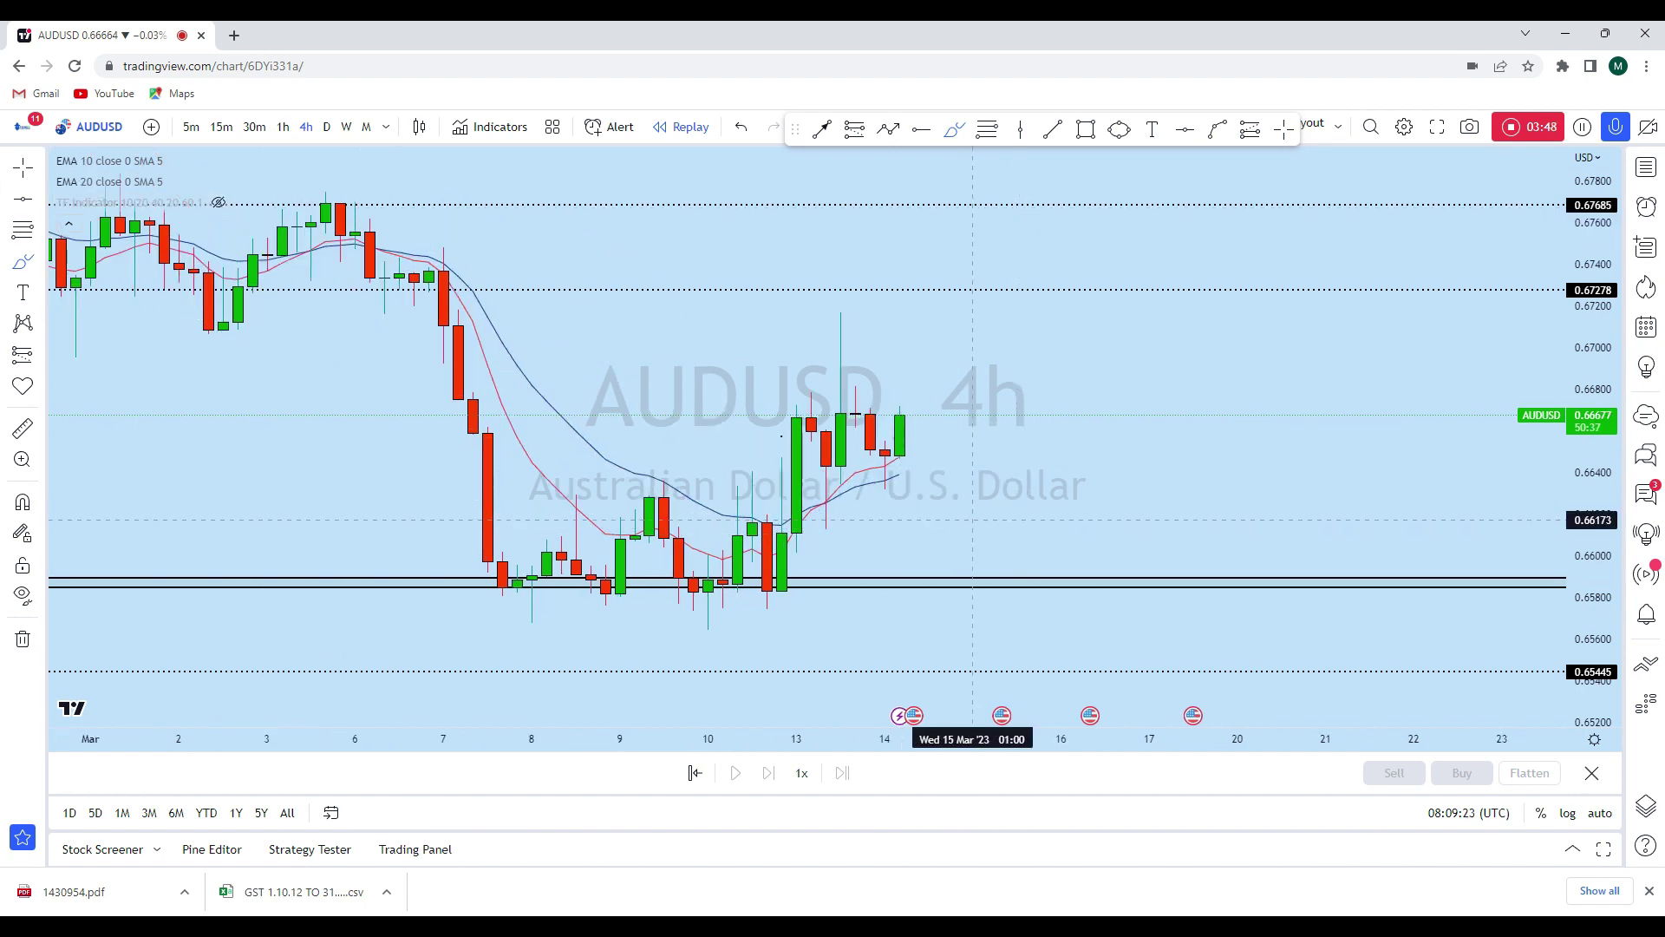
scroll(1132, 525, "down", 2)
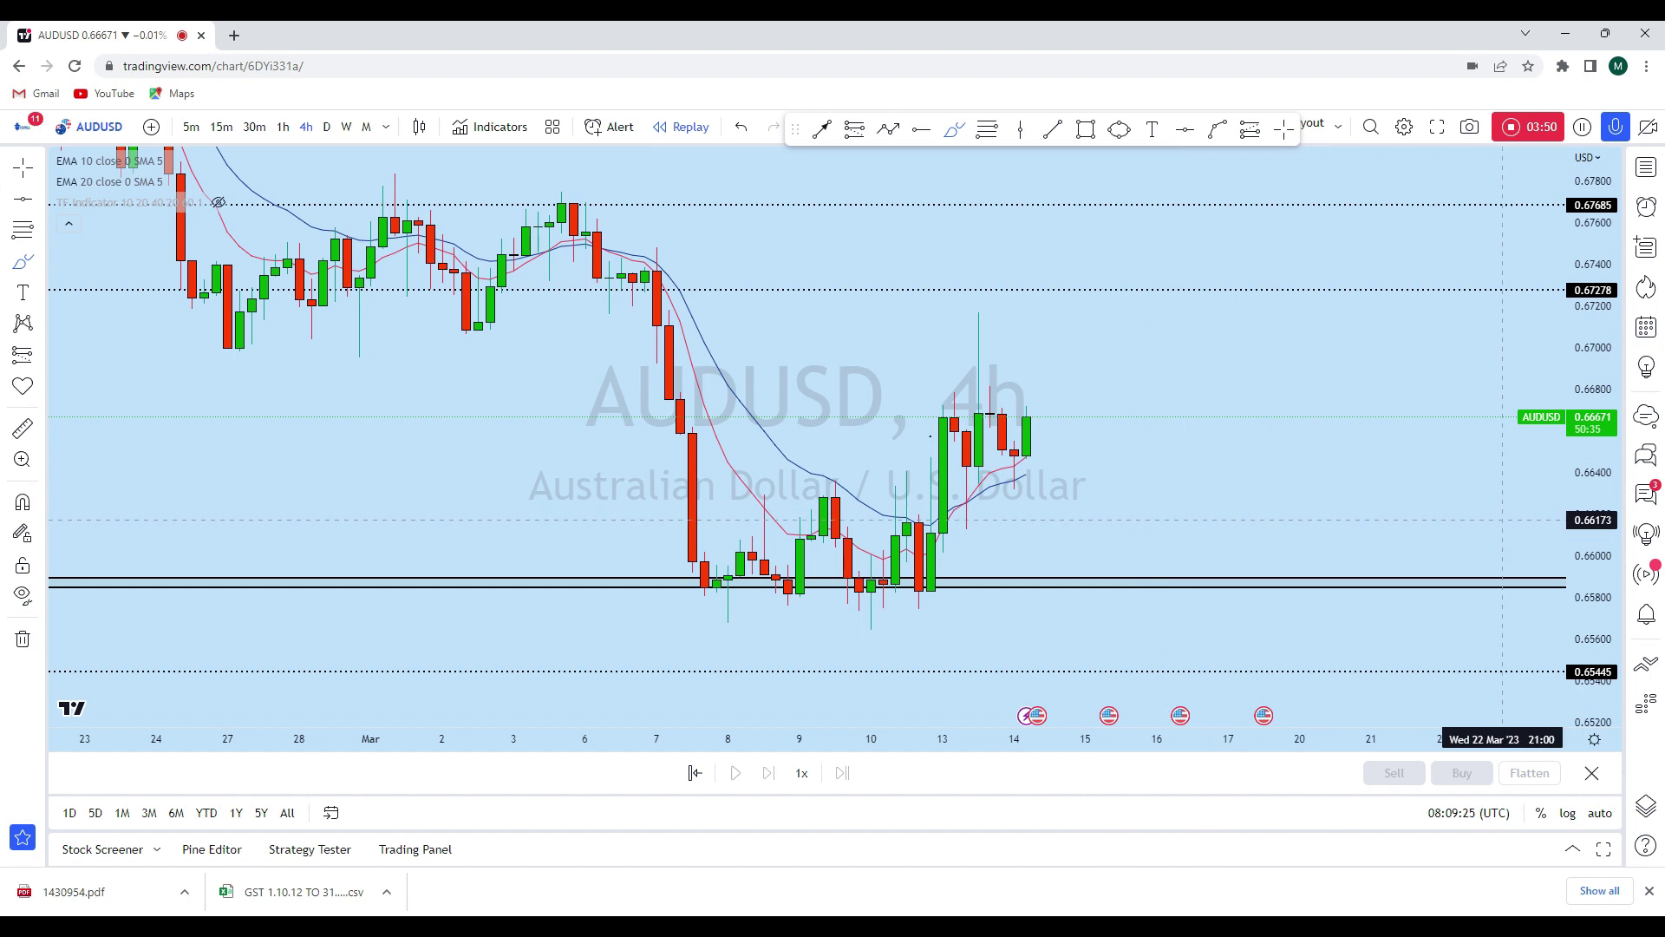
scroll(1319, 520, "up", 3)
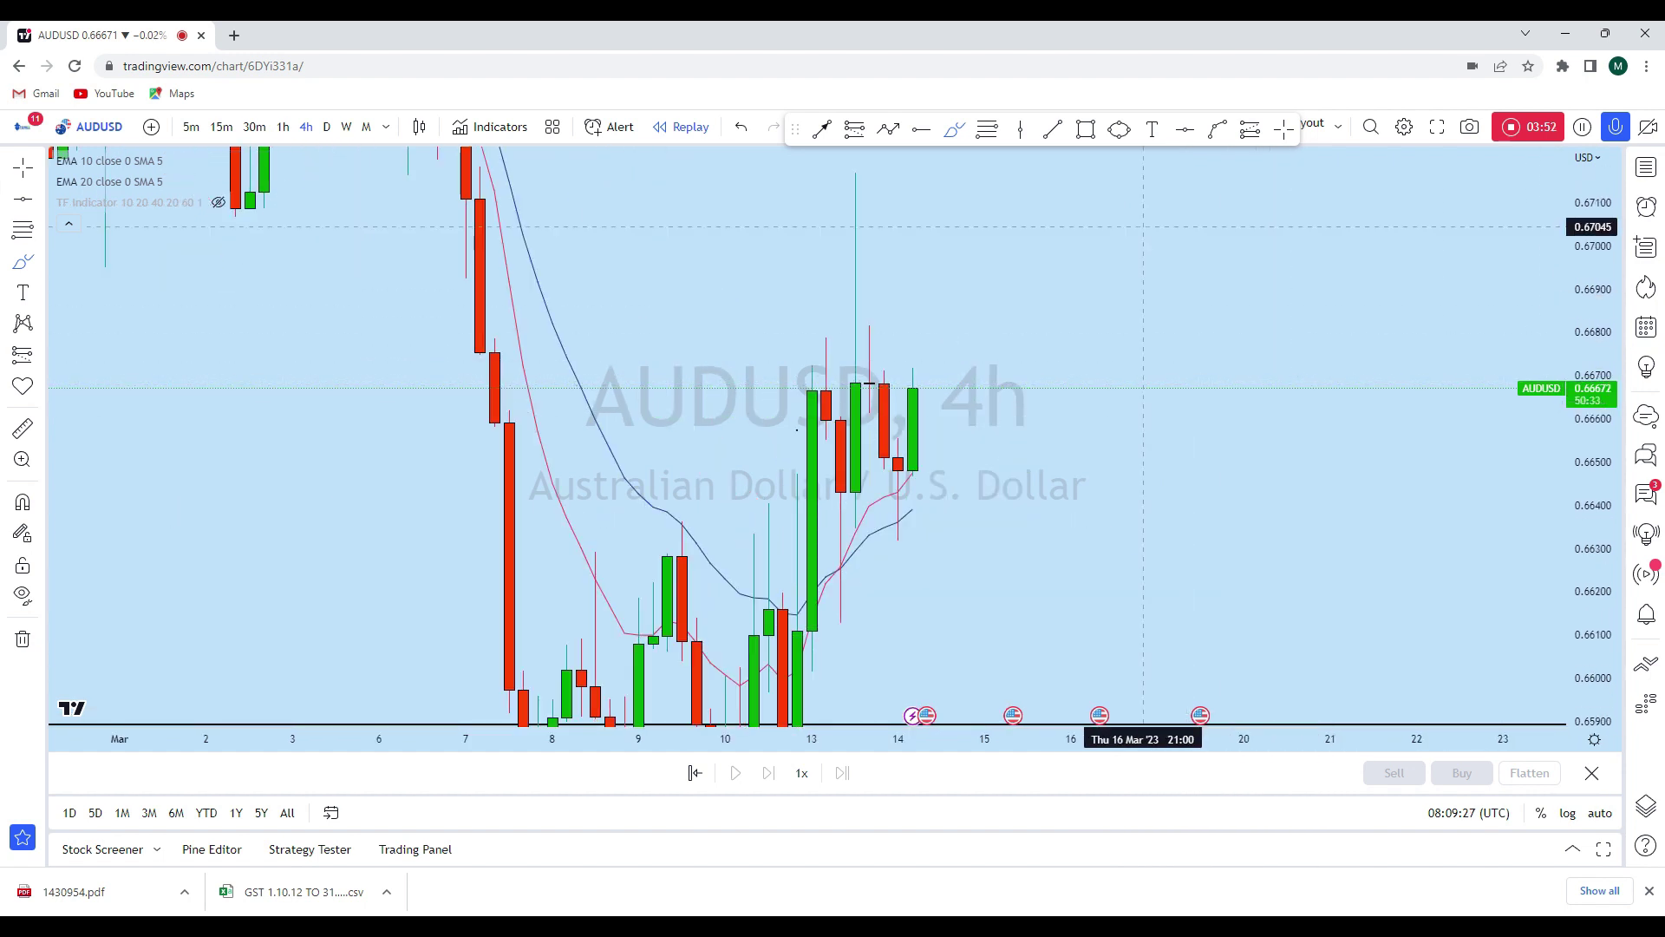
- Draw an ellipse around the pullback just right of the latest candles
left_click(1119, 128)
left_click(927, 477)
left_click(970, 438)
left_click(963, 472)
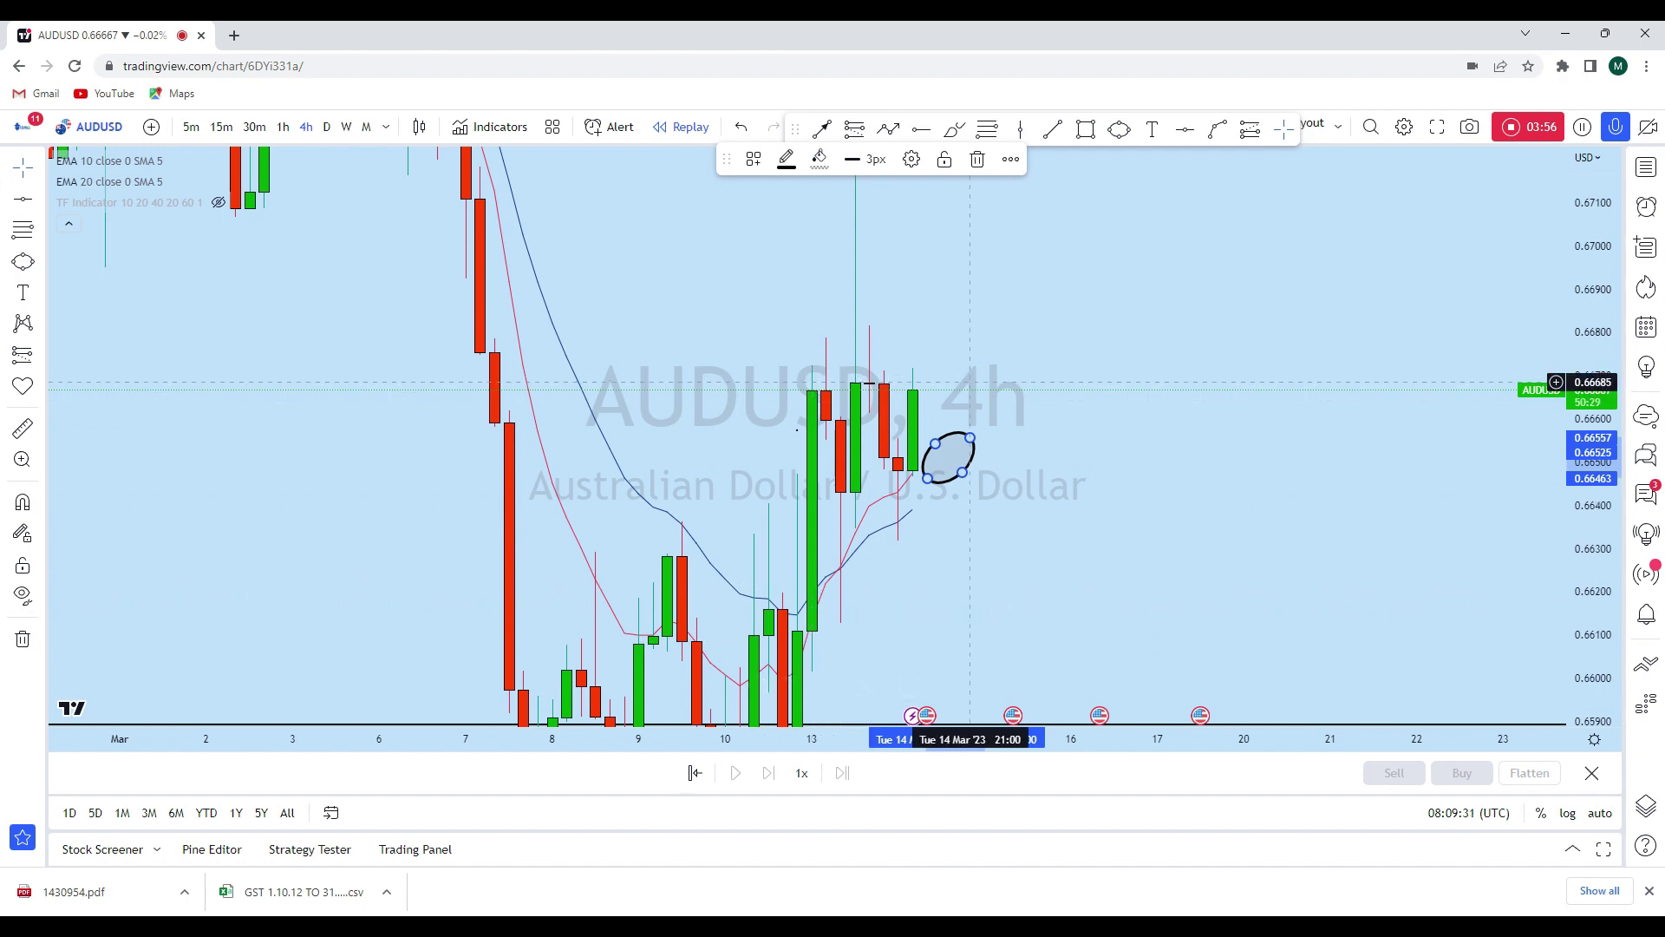
- Place a horizontal ray at 0.66344
scroll(1325, 374, "down", 2)
left_click(1185, 128)
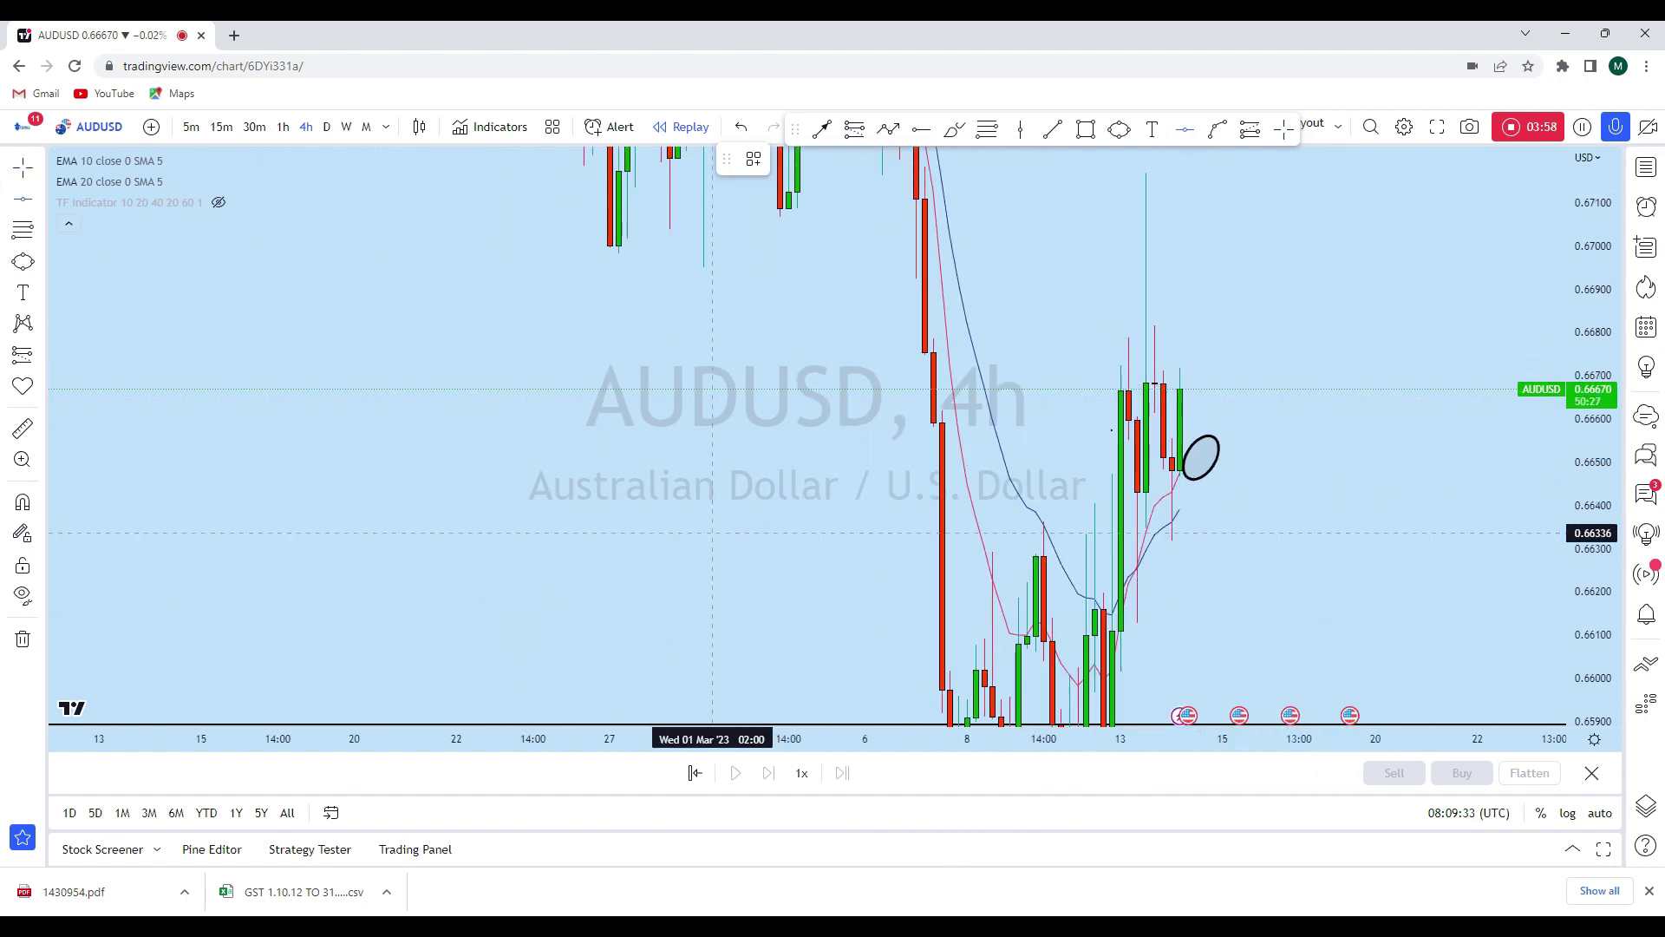
left_click(807, 529)
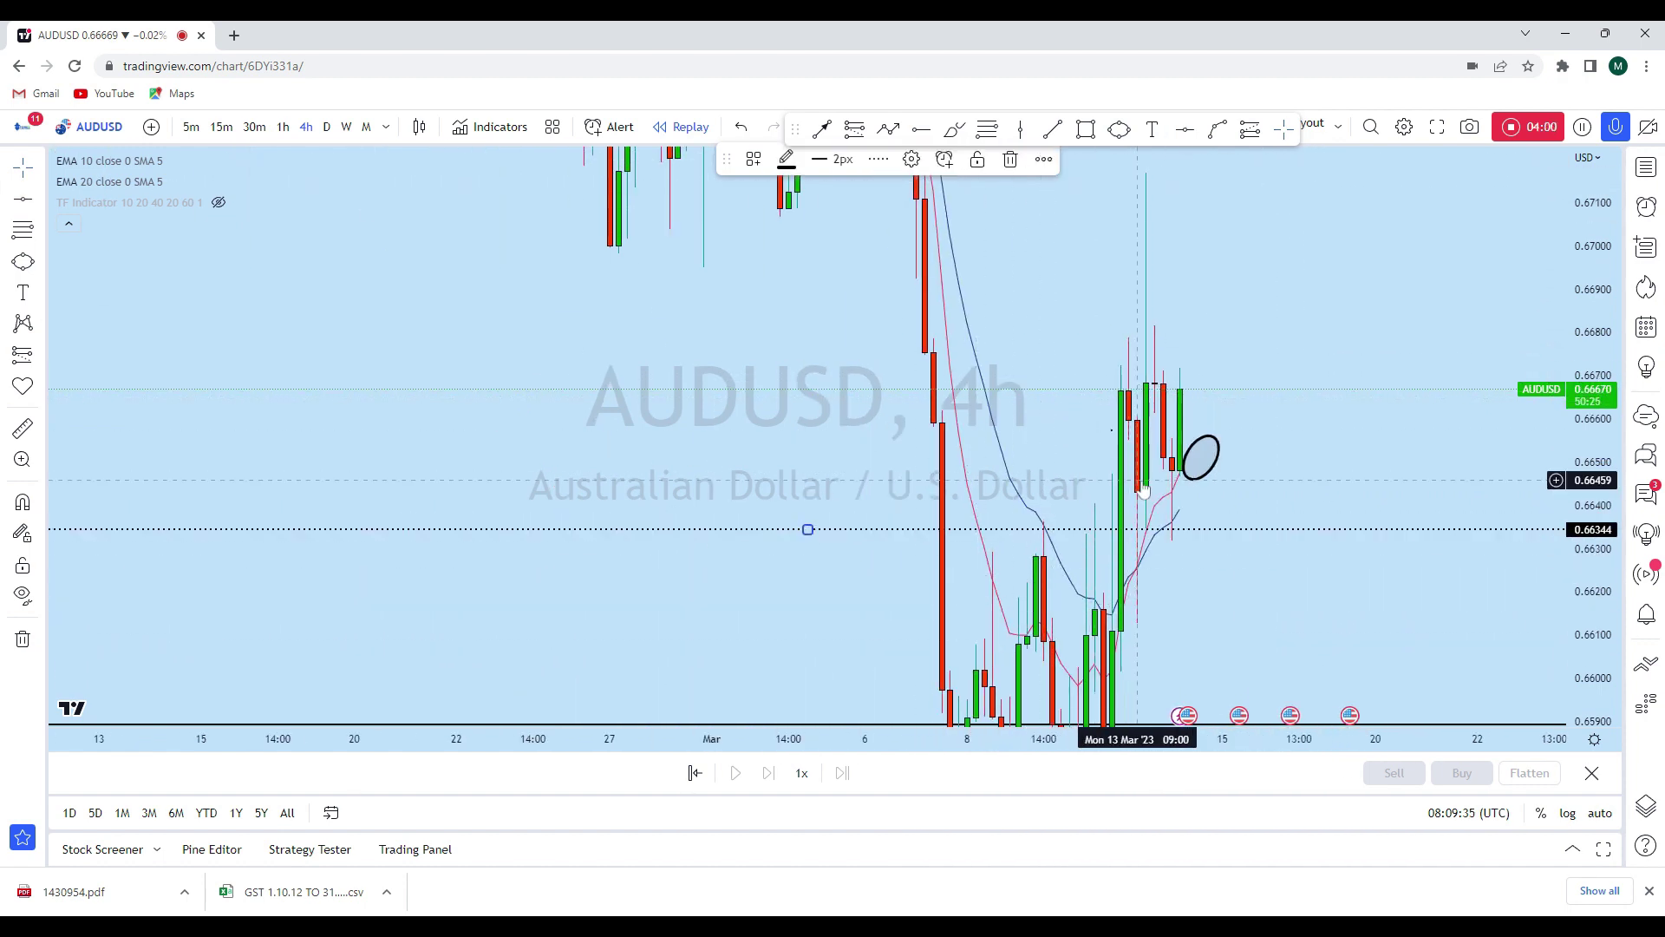
- Sketch a dip-and-rise path beside the latest candles, undoing the last curve
left_click(963, 133)
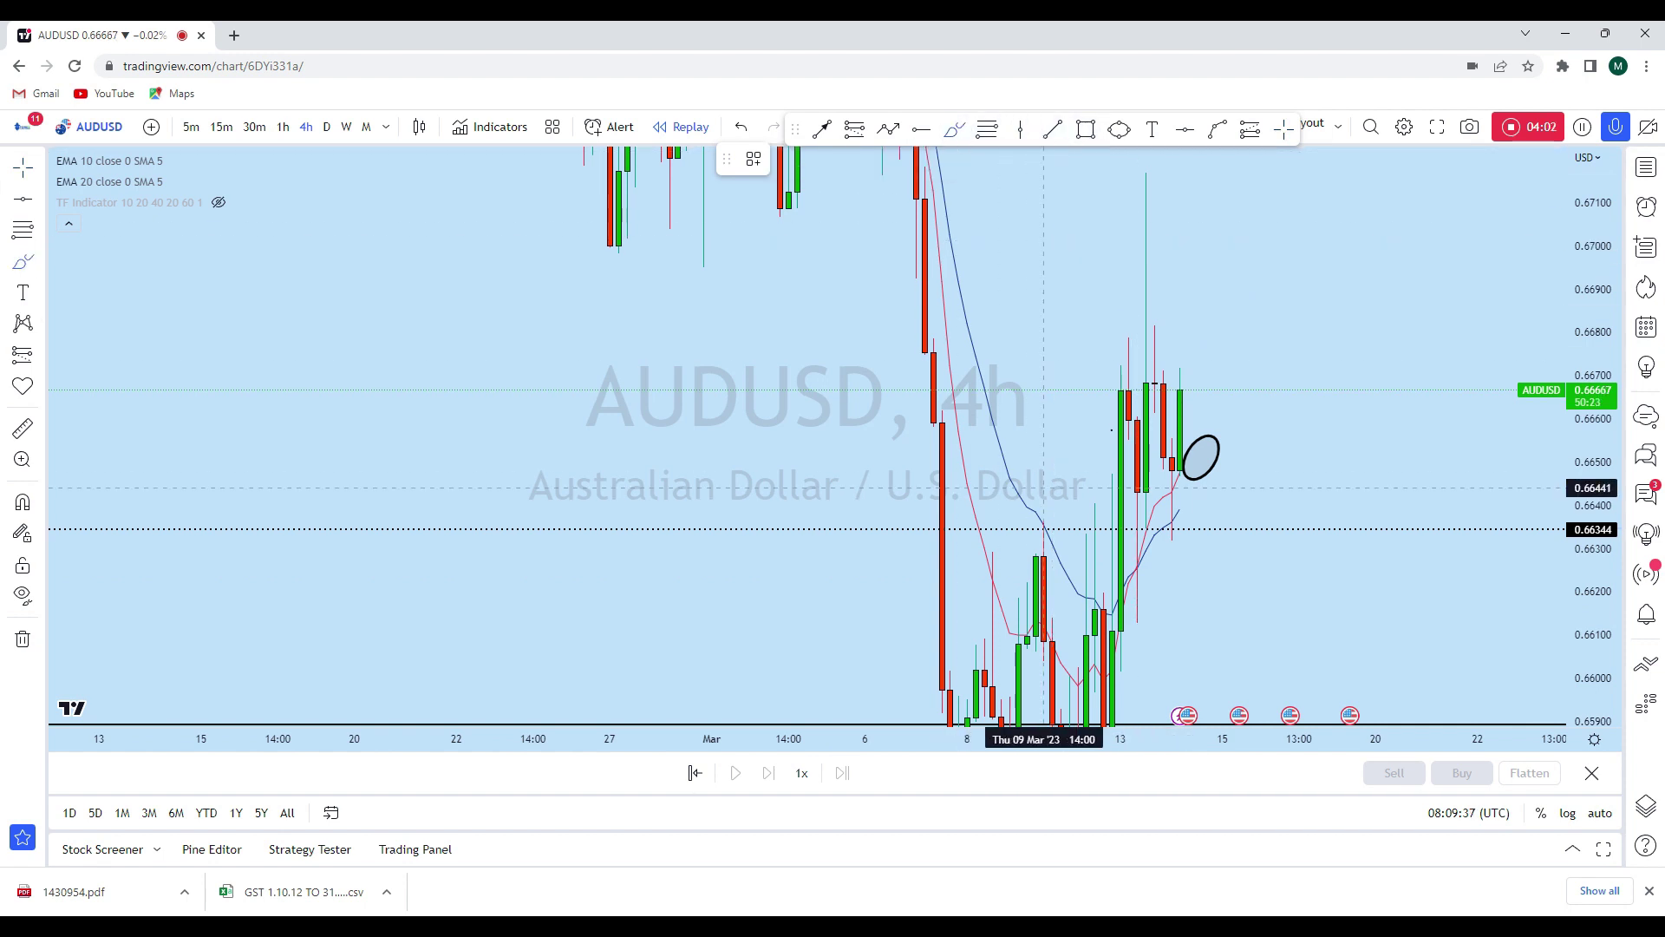
left_click_drag(1044, 526, 1052, 534)
left_click_drag(1179, 521, 1171, 545)
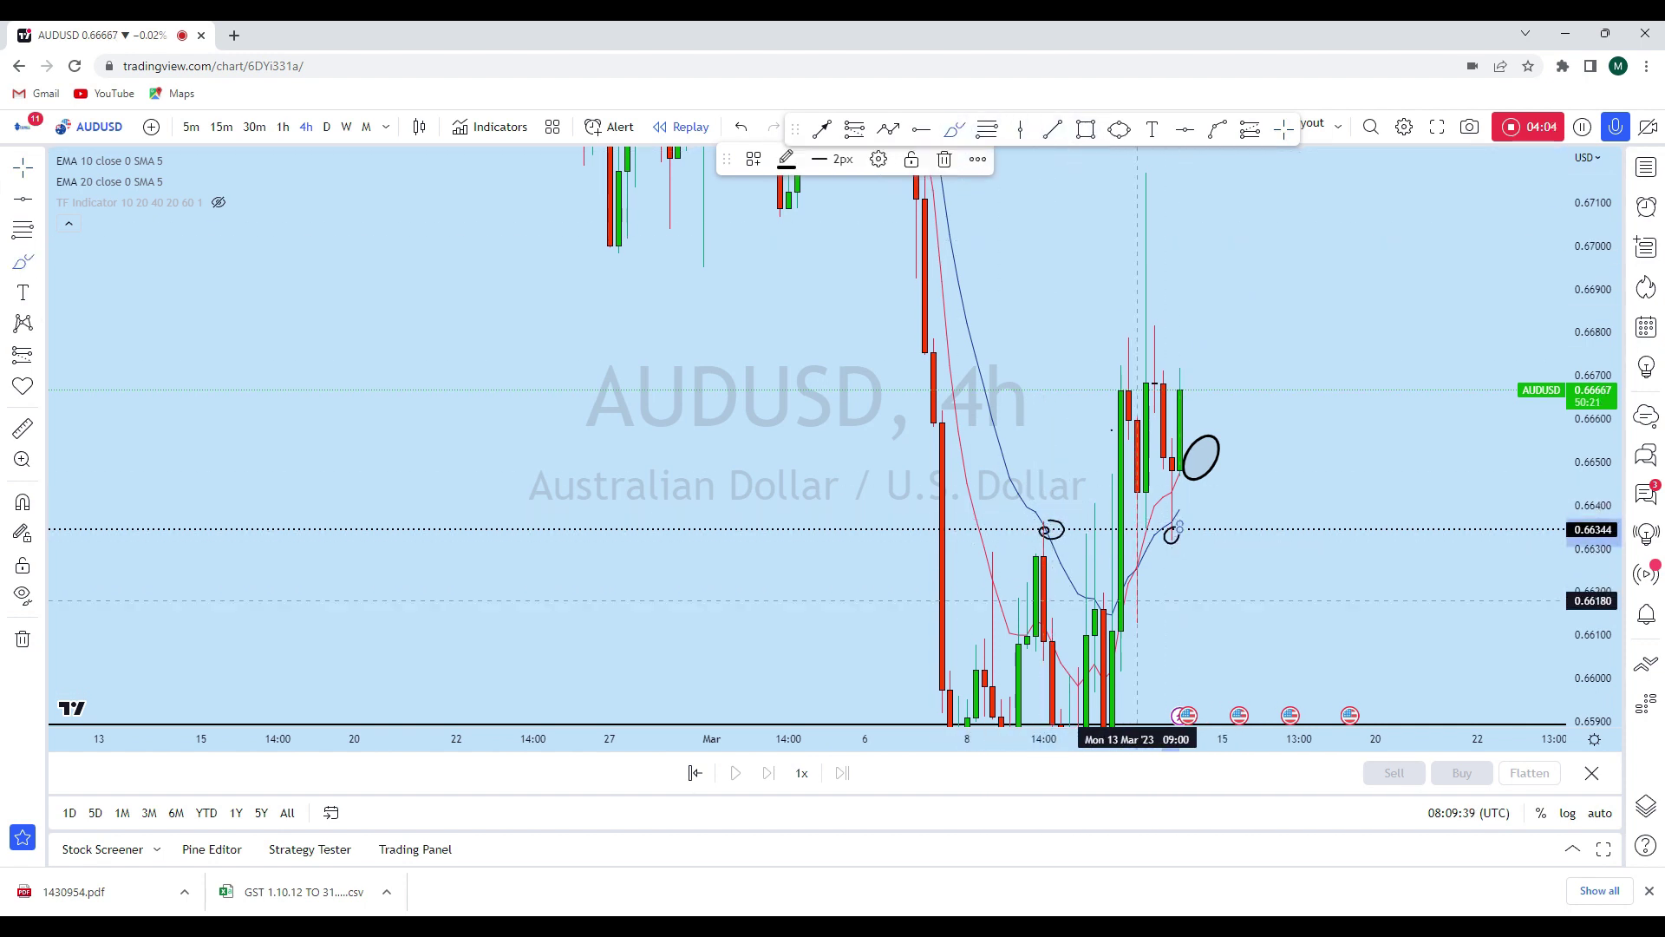
mouse_move(1115, 618)
left_mouse_down()
mouse_move(1170, 598)
mouse_move(1215, 508)
left_mouse_up()
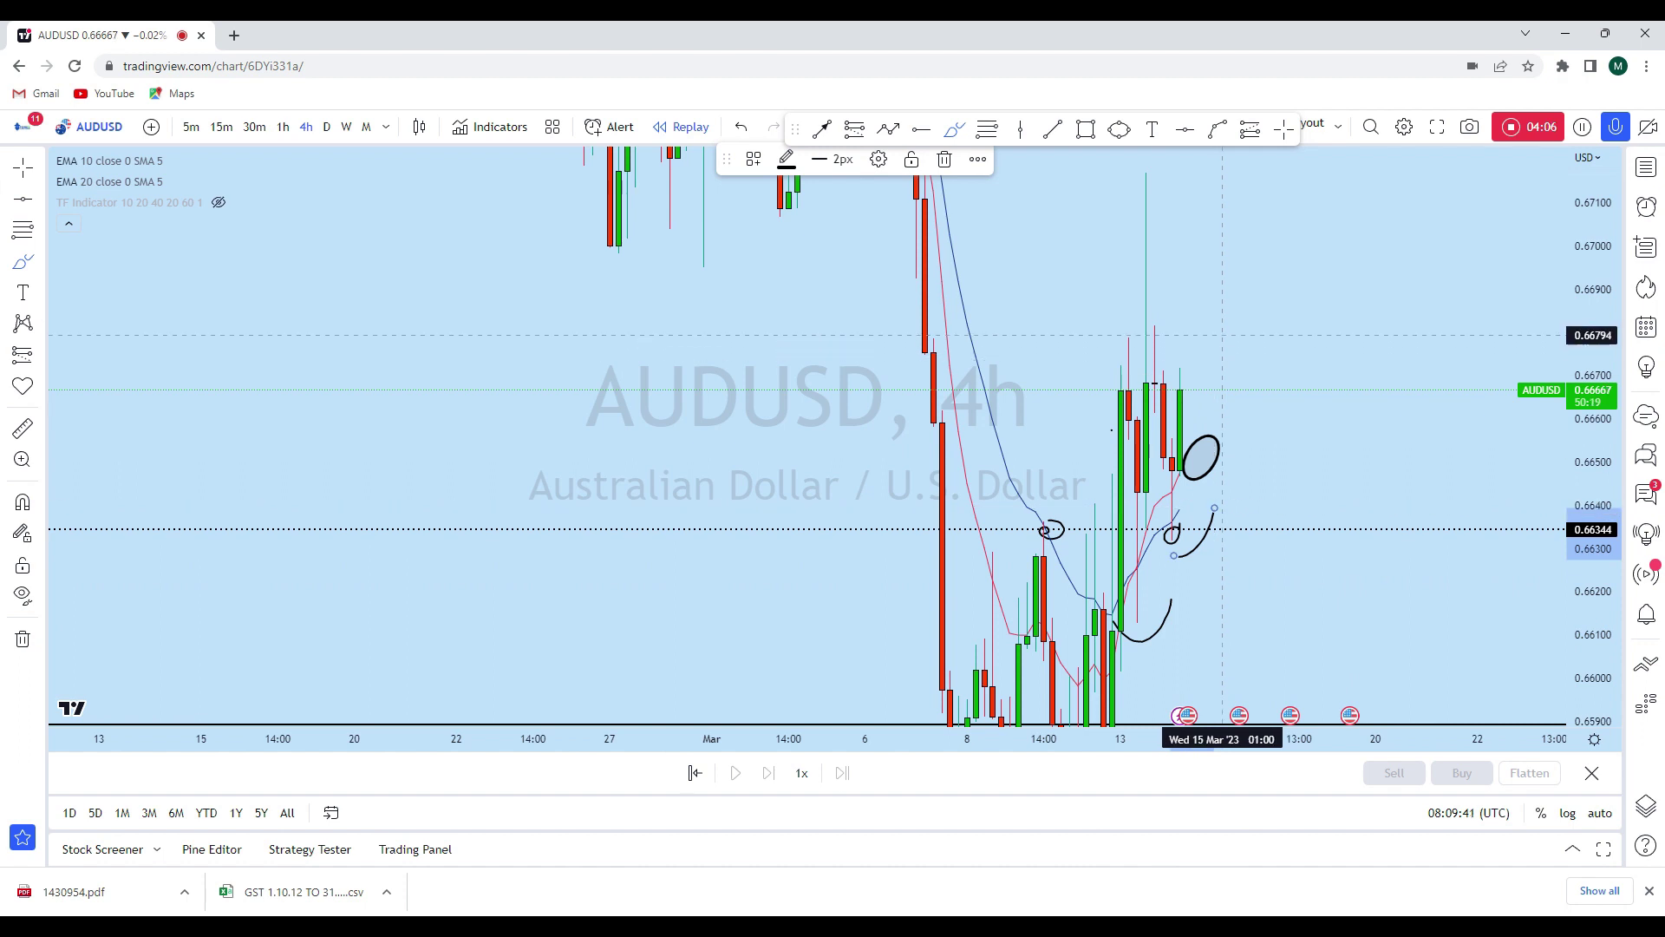
left_click(741, 127)
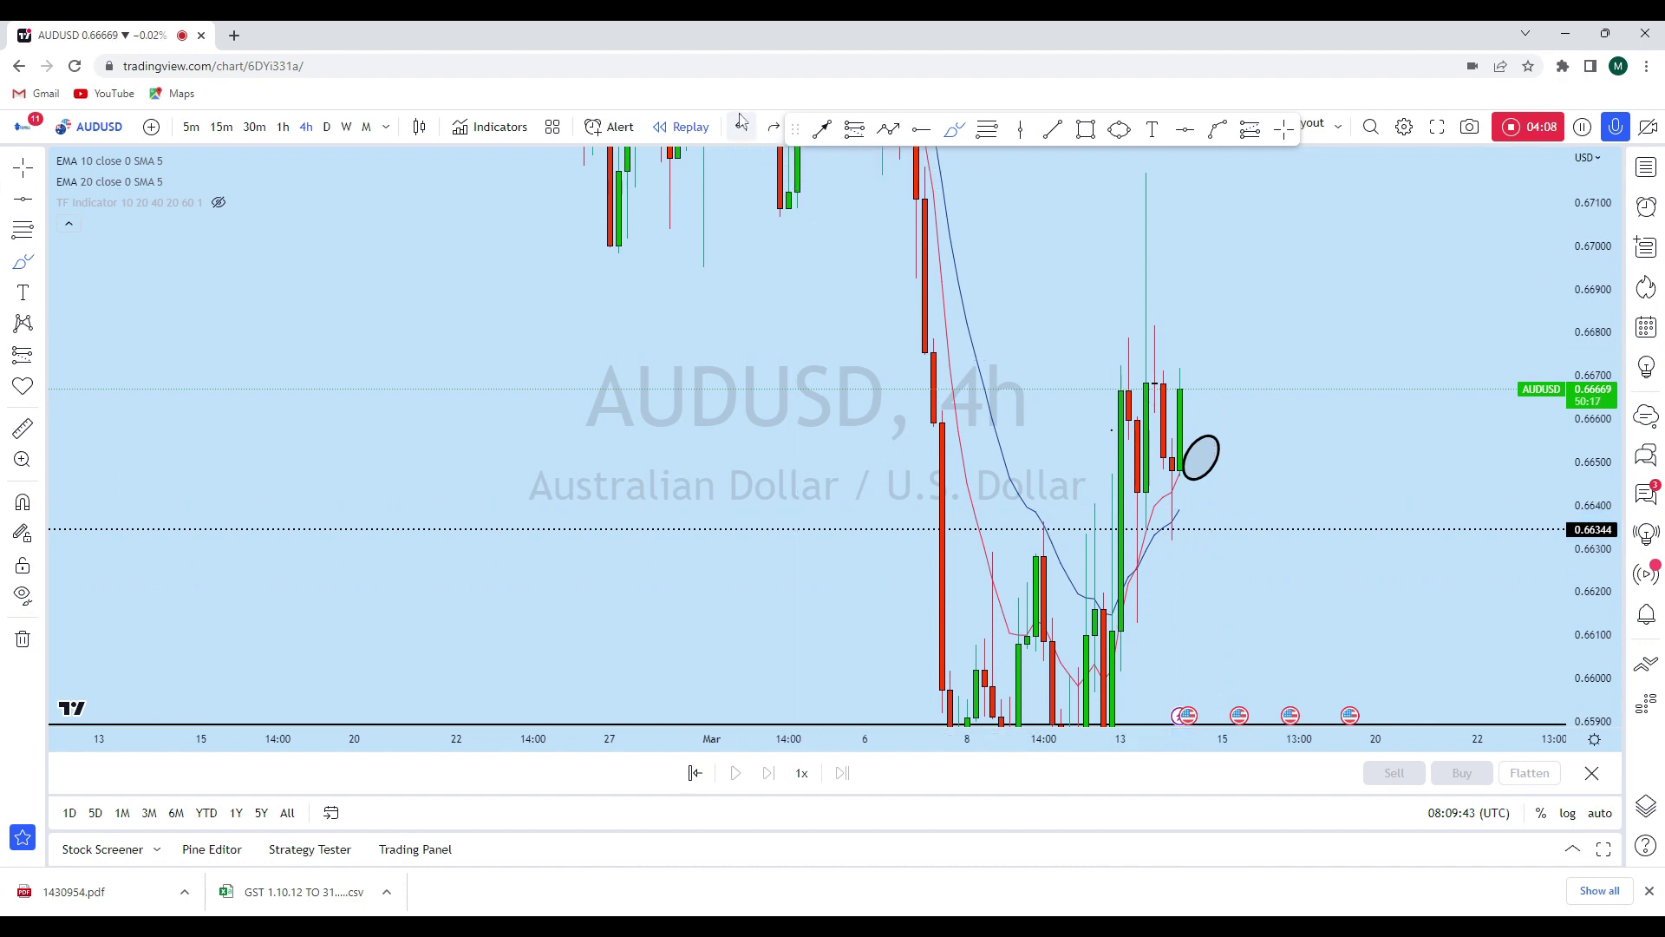
scroll(1249, 468, "up", 5)
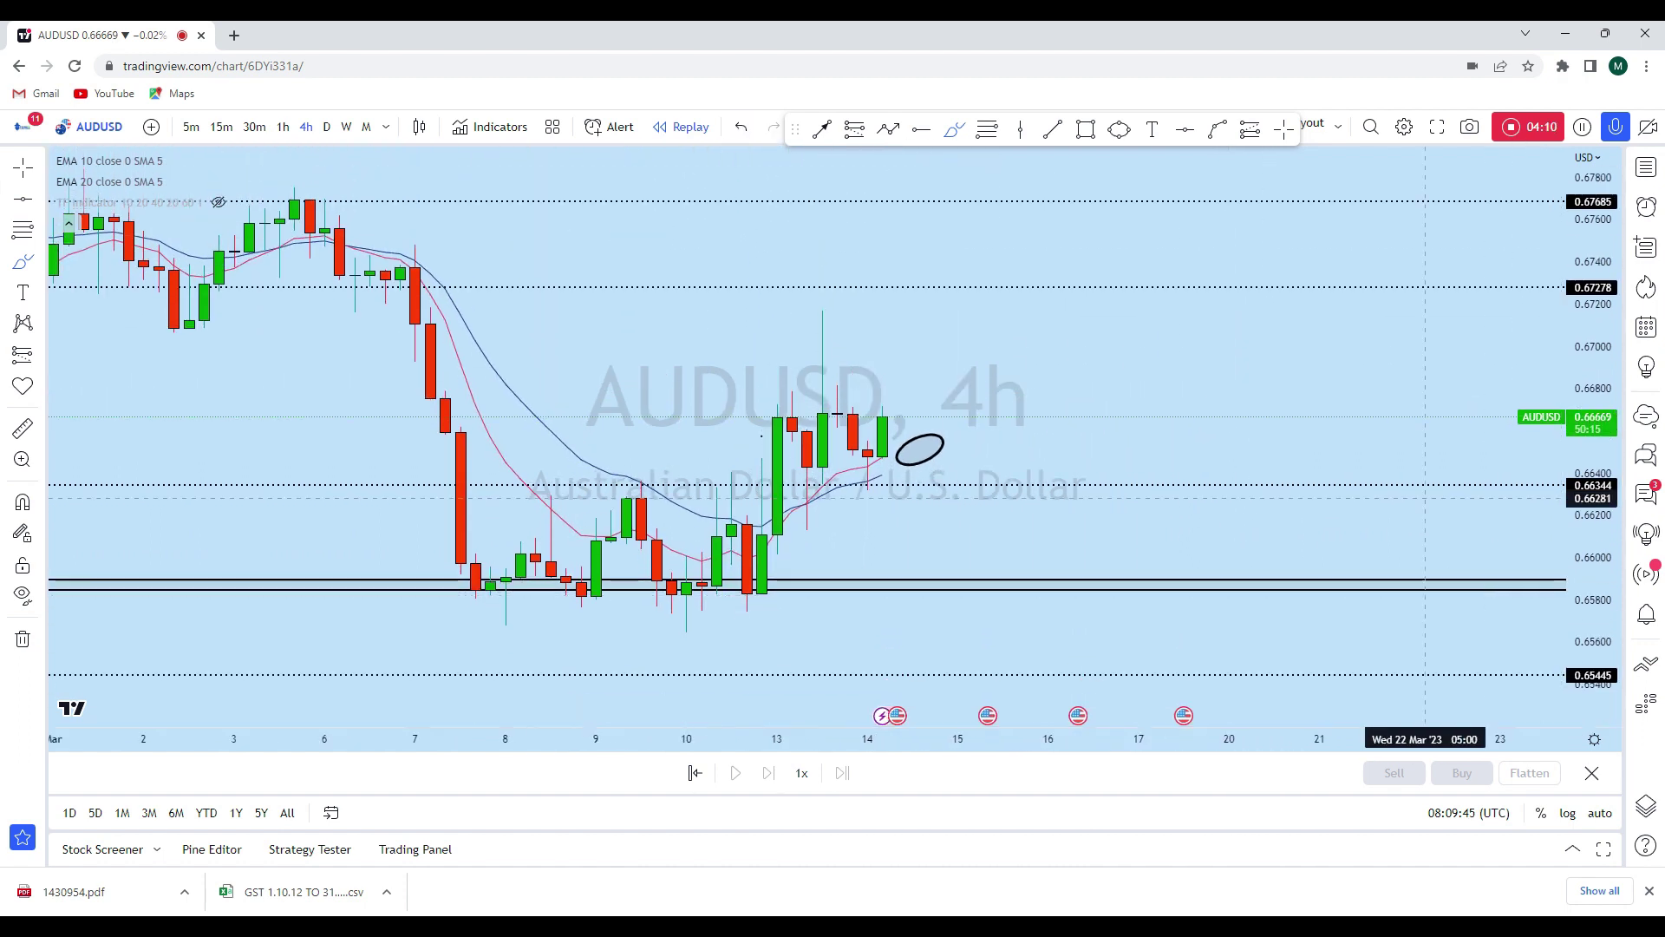
scroll(1214, 347, "left", 5)
- Draw an arrow from the ellipse to 0.67278 and a line up to 0.67685
left_click(821, 129)
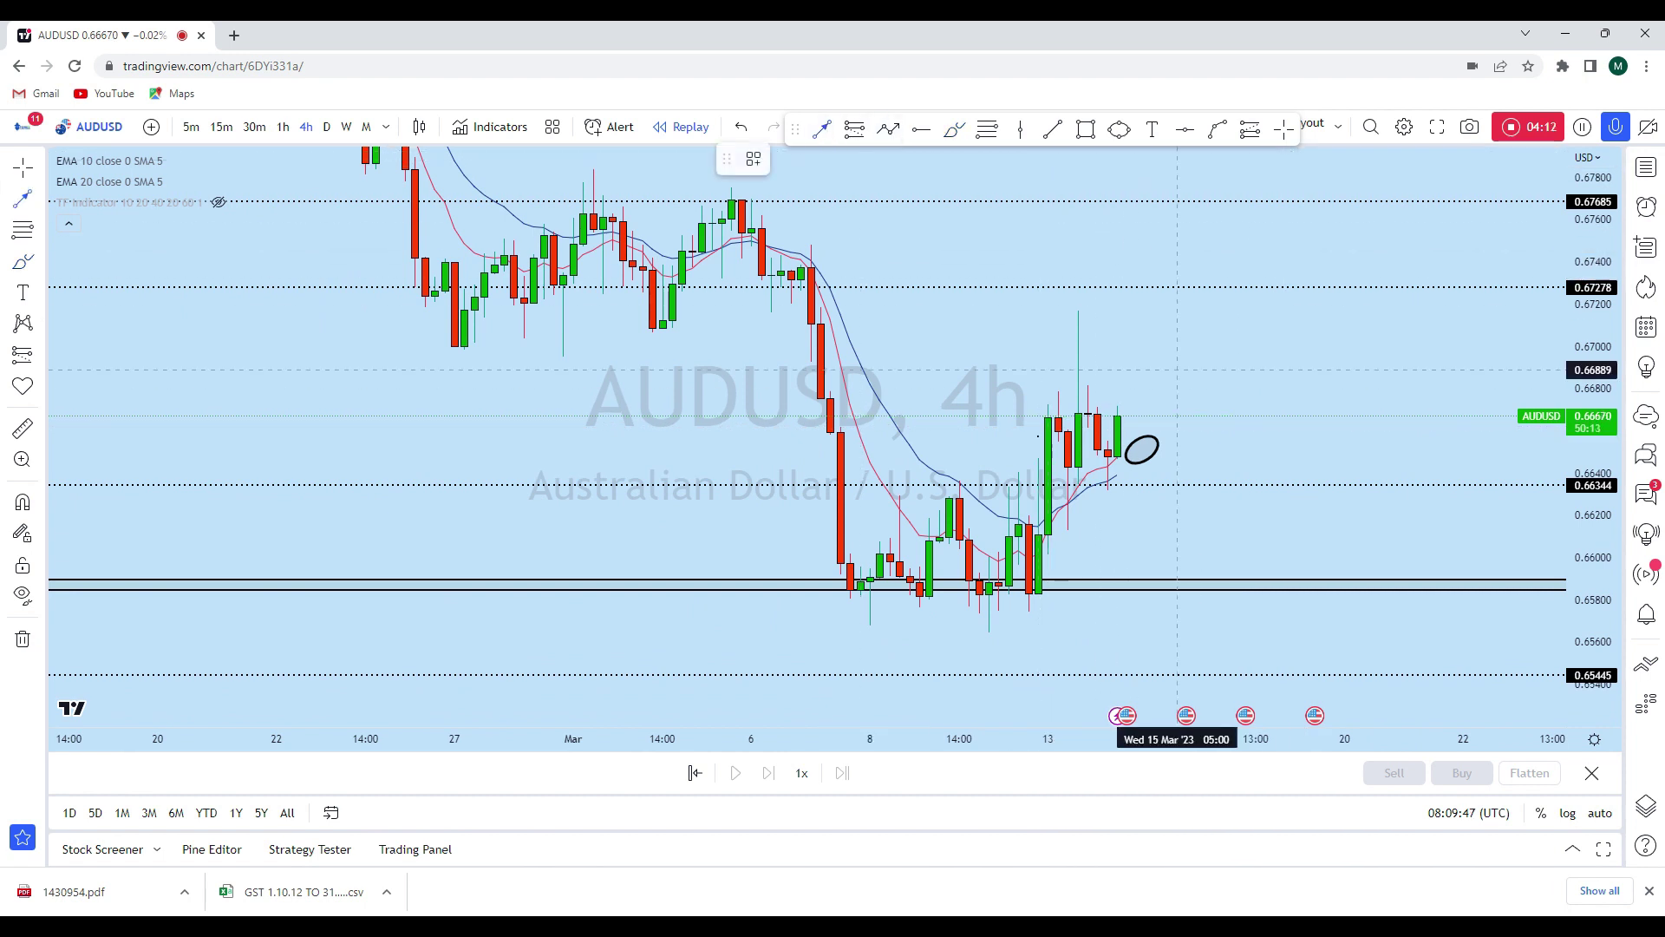
left_click(1137, 451)
left_click(1187, 291)
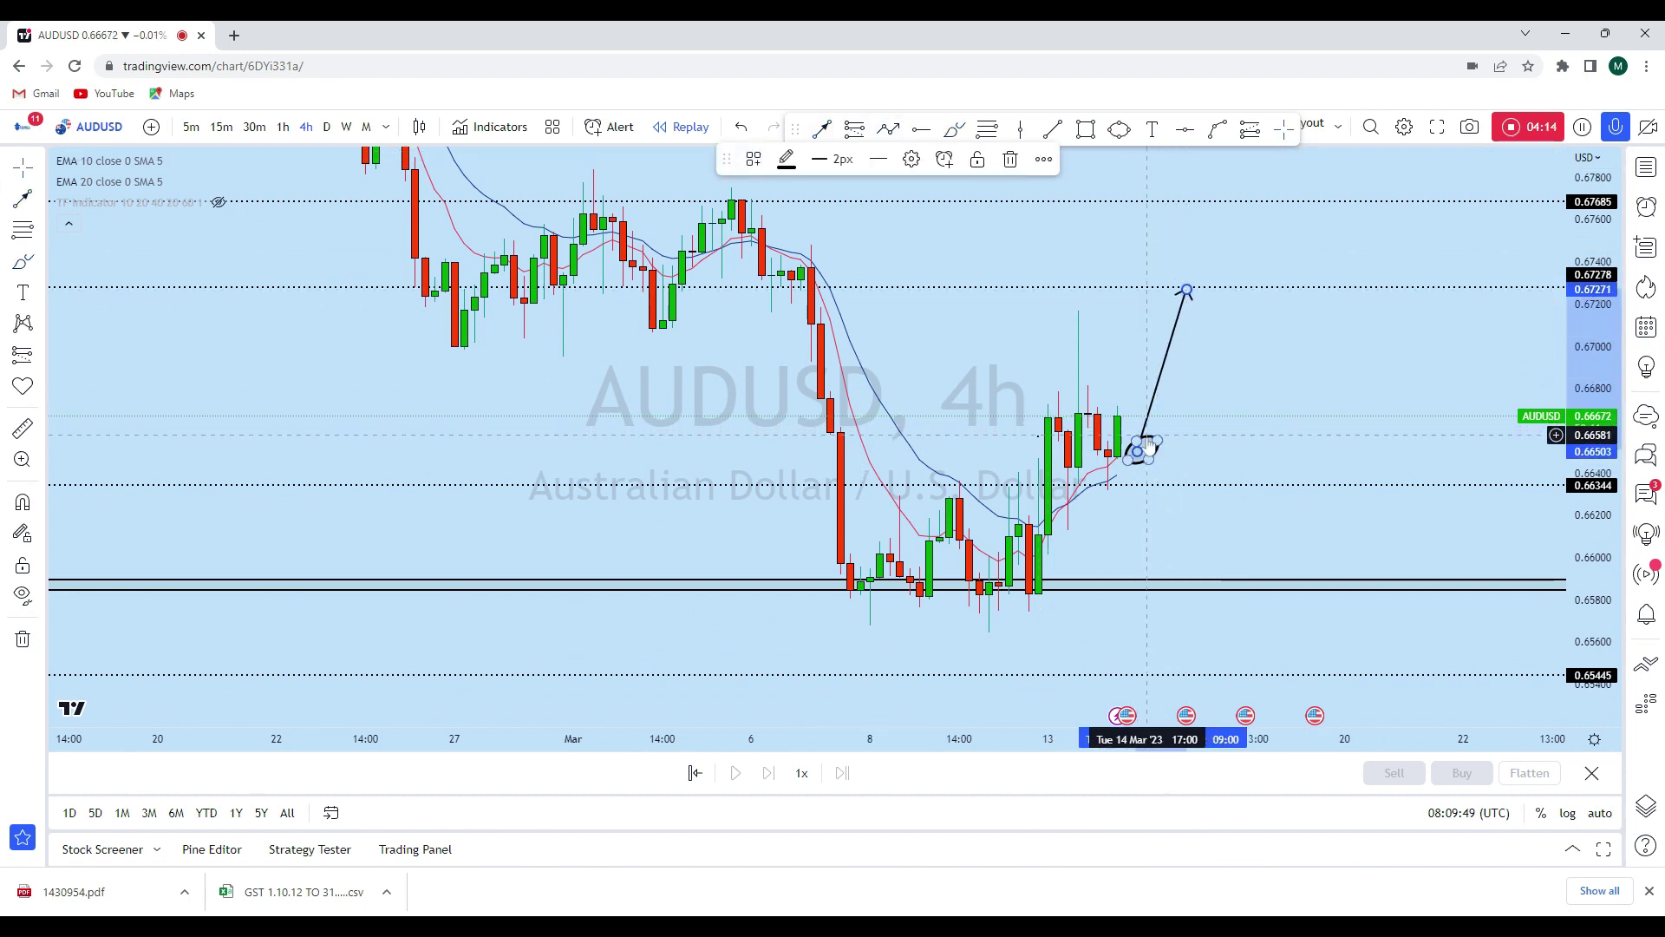
left_click(1119, 449)
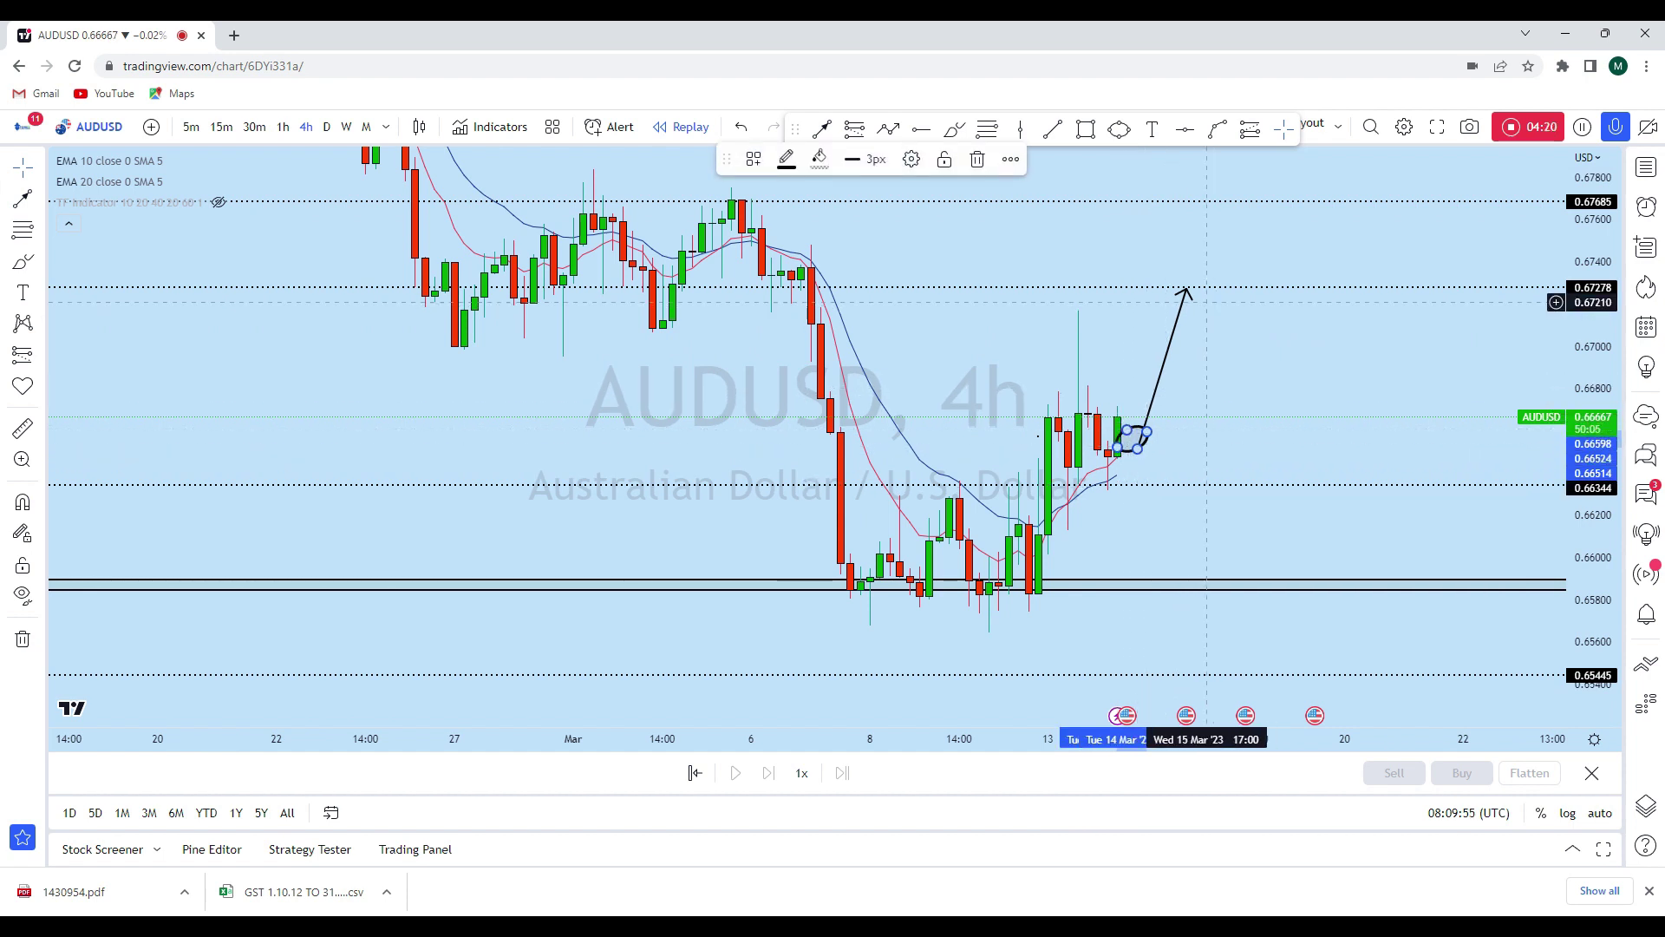
left_click(823, 129)
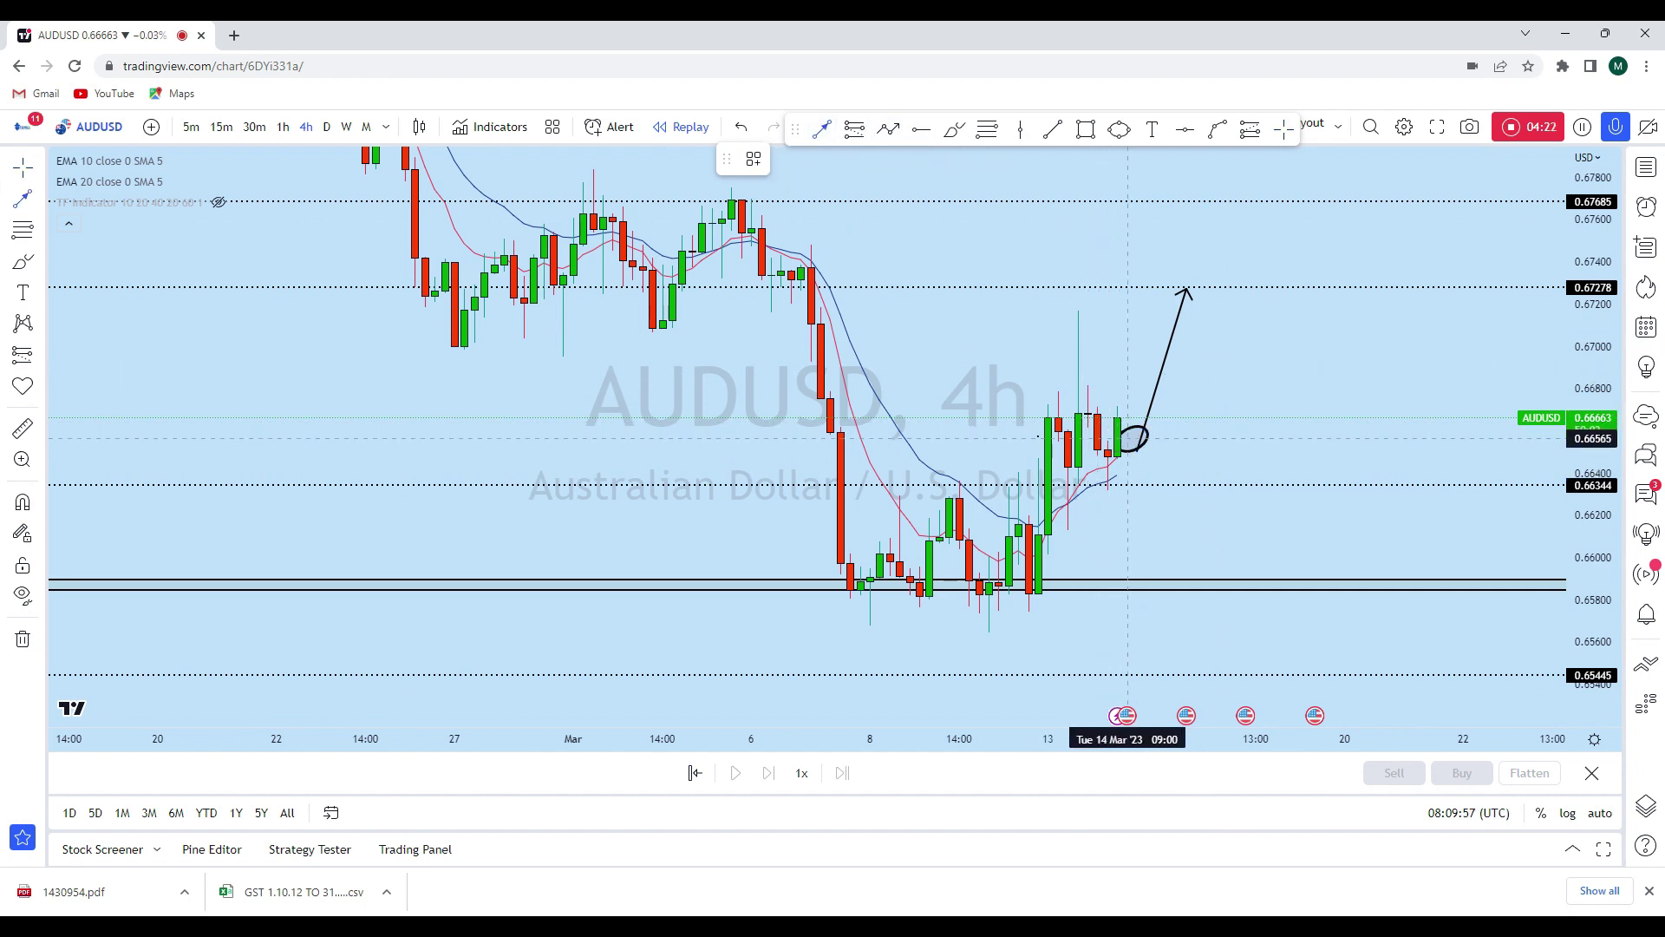
left_click_drag(1127, 438, 1186, 205)
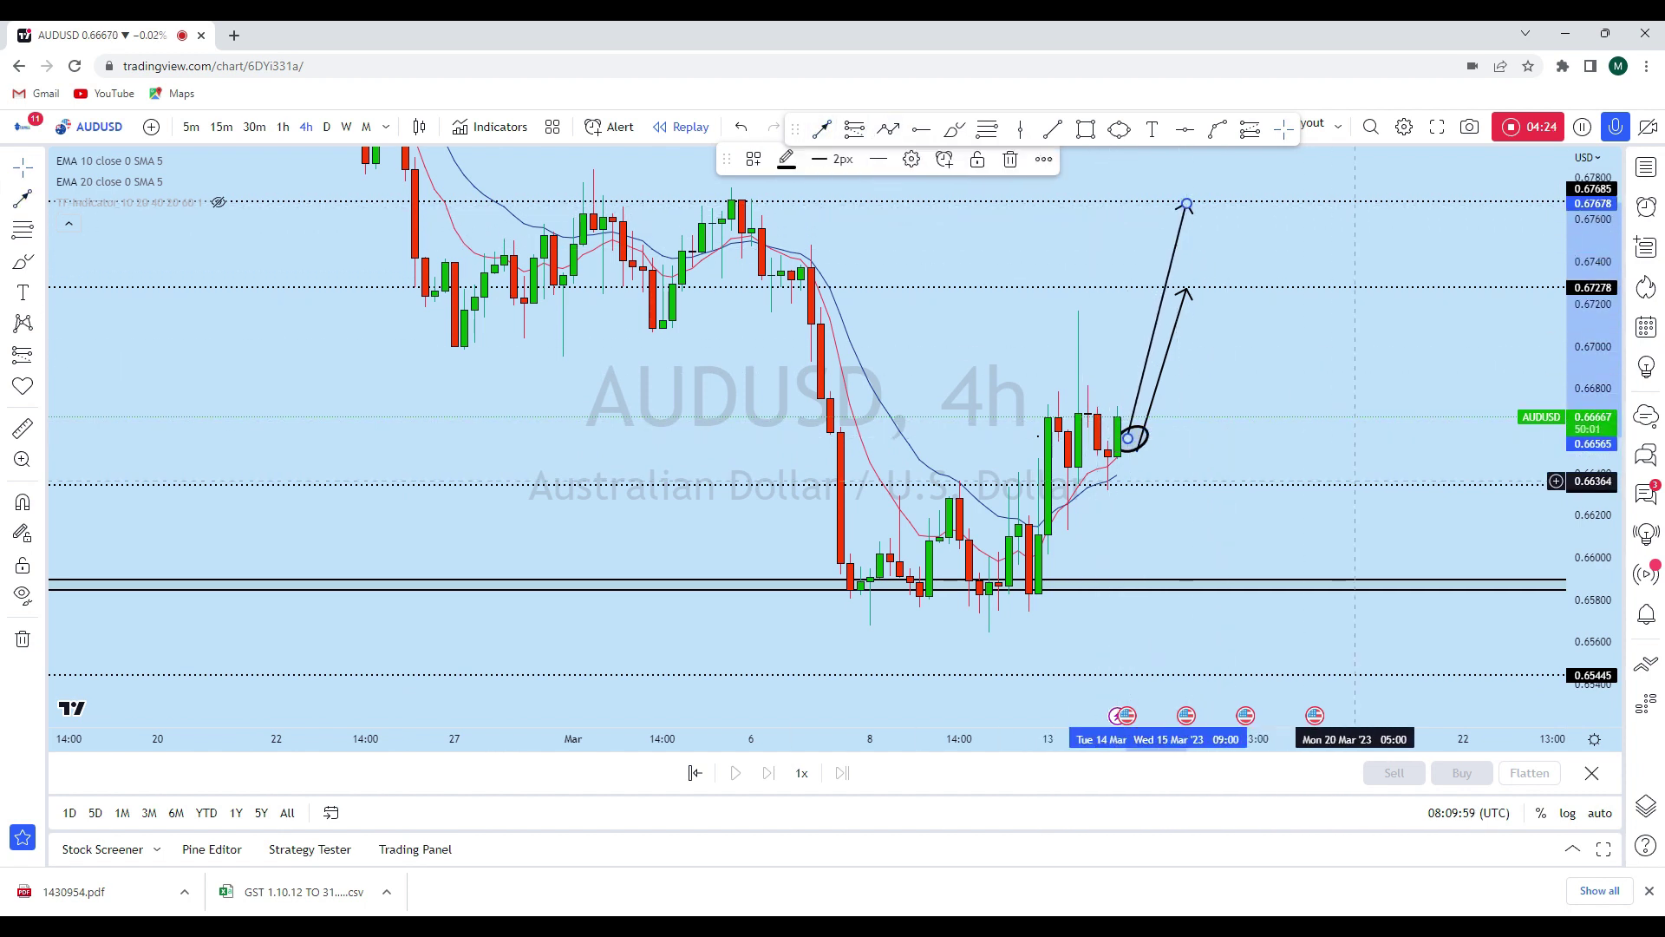